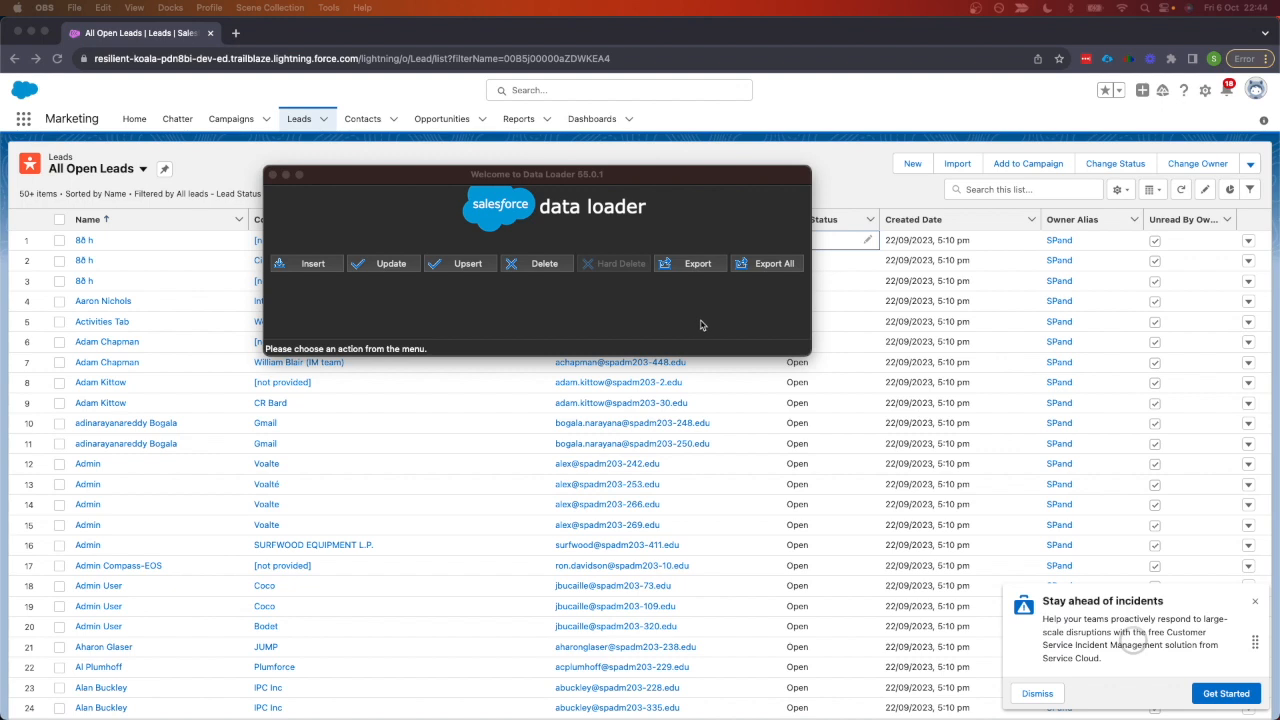
Start an export and log in with Production as the environment
click(698, 268)
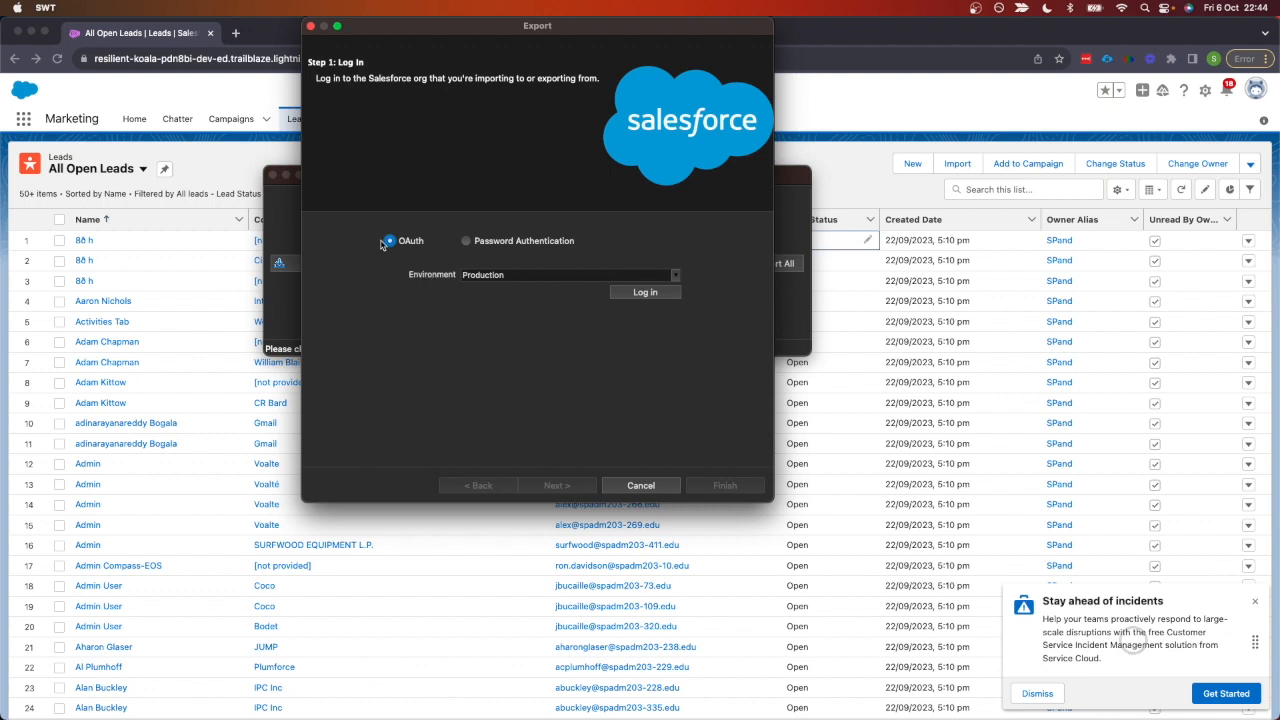
click(495, 274)
click(494, 289)
click(661, 298)
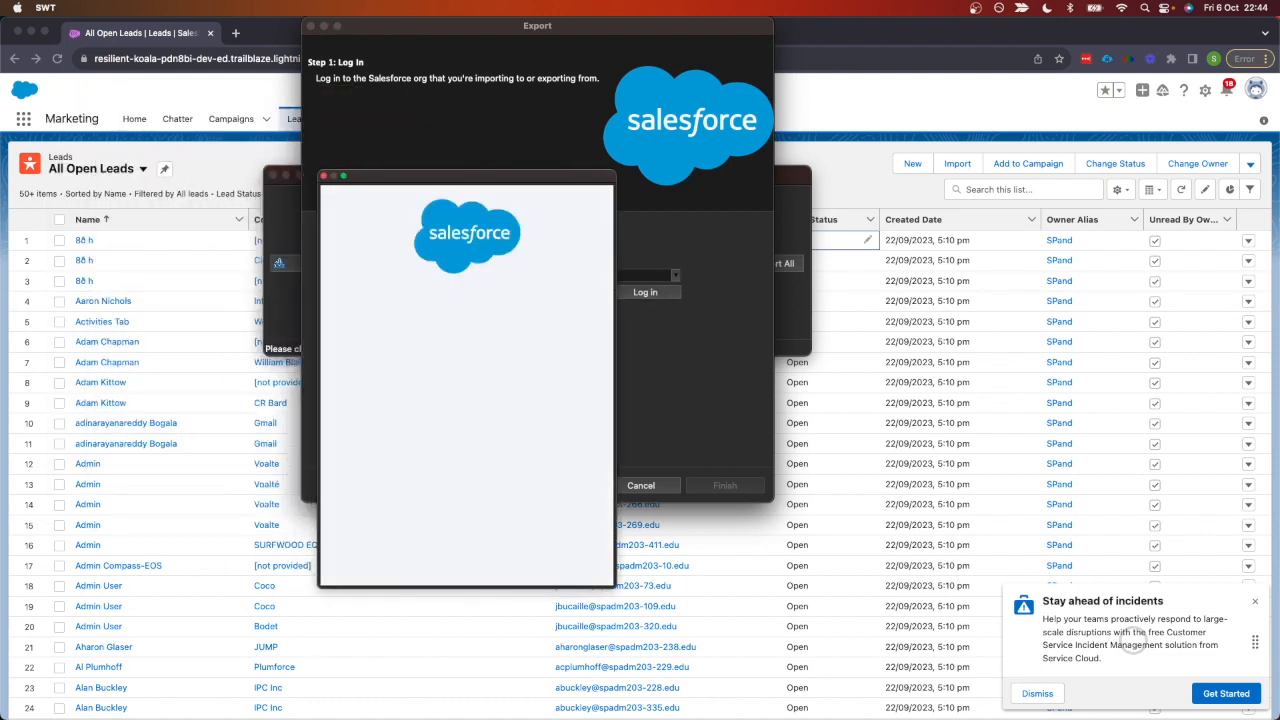
Sign in with the account username and password
click(419, 341)
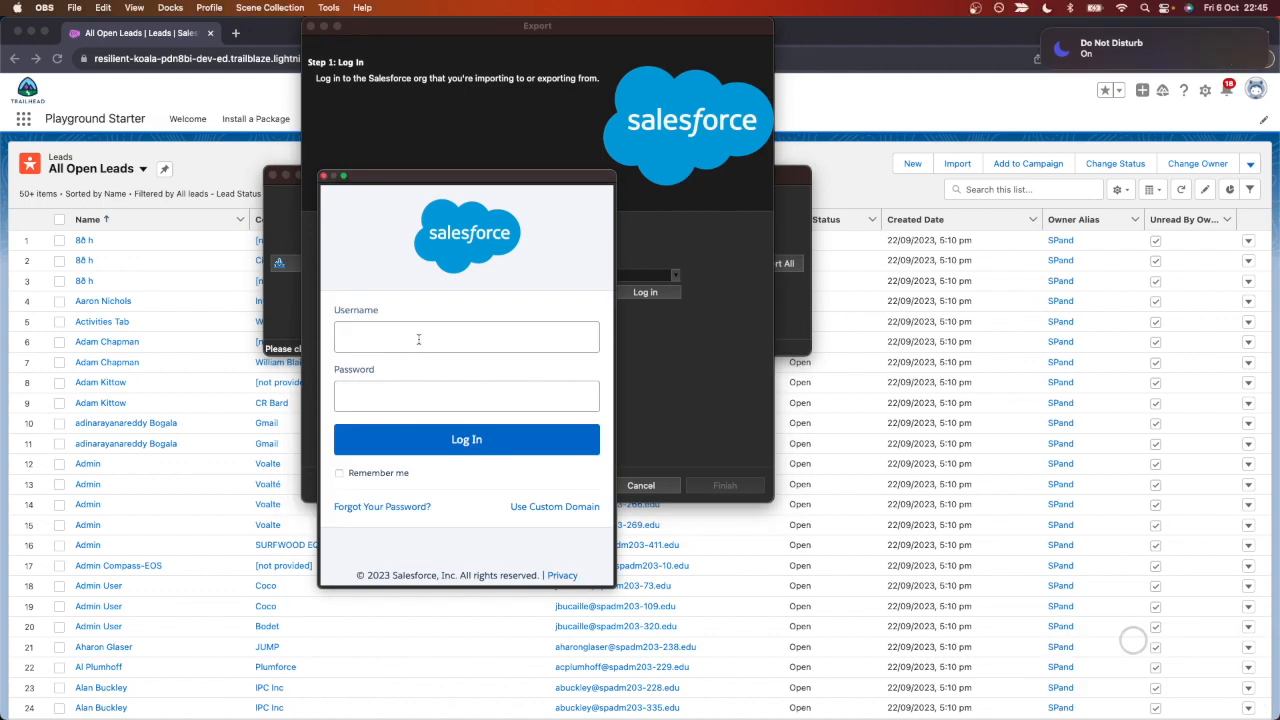
click(419, 339)
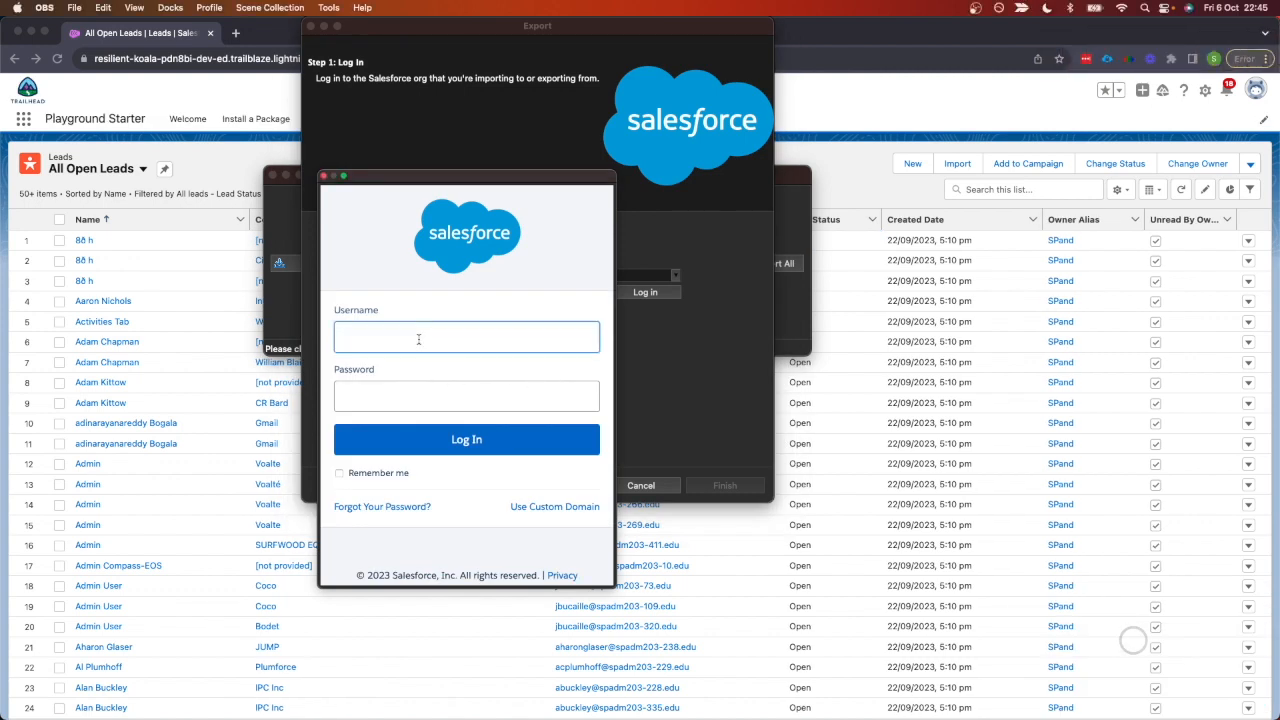
key(super+v)
click(410, 389)
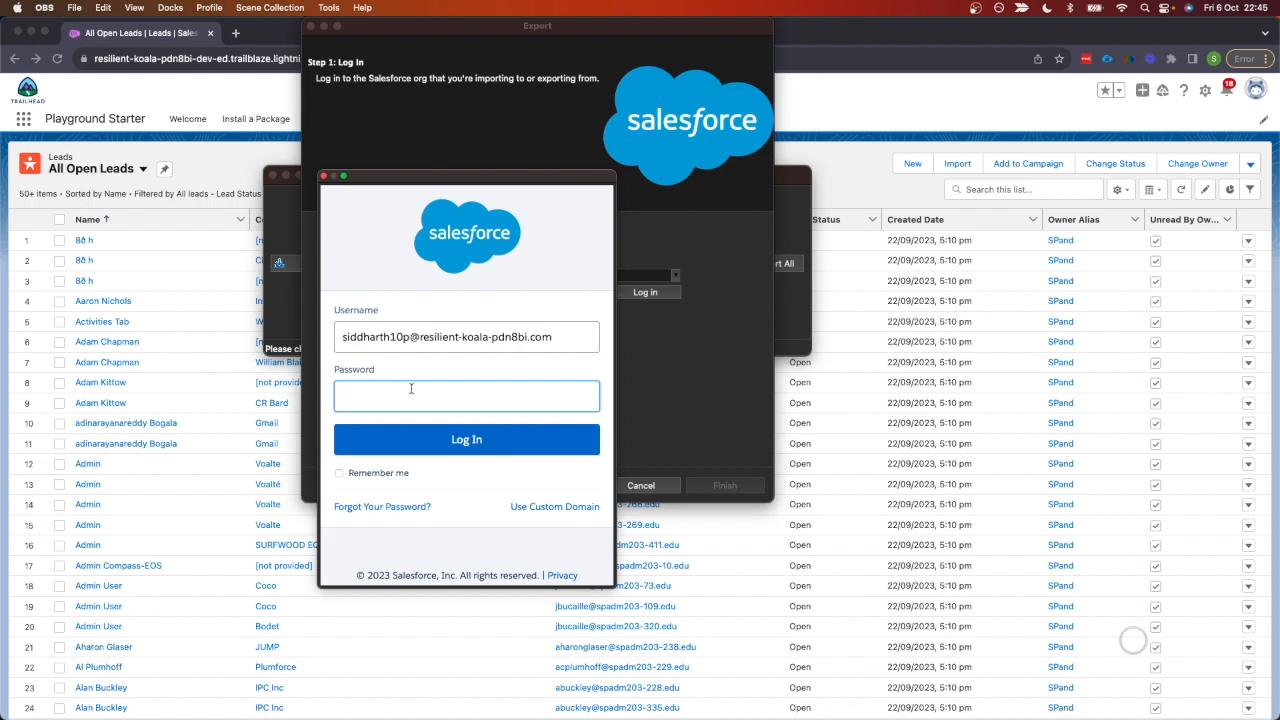
text(•••••••••)
key(Return)
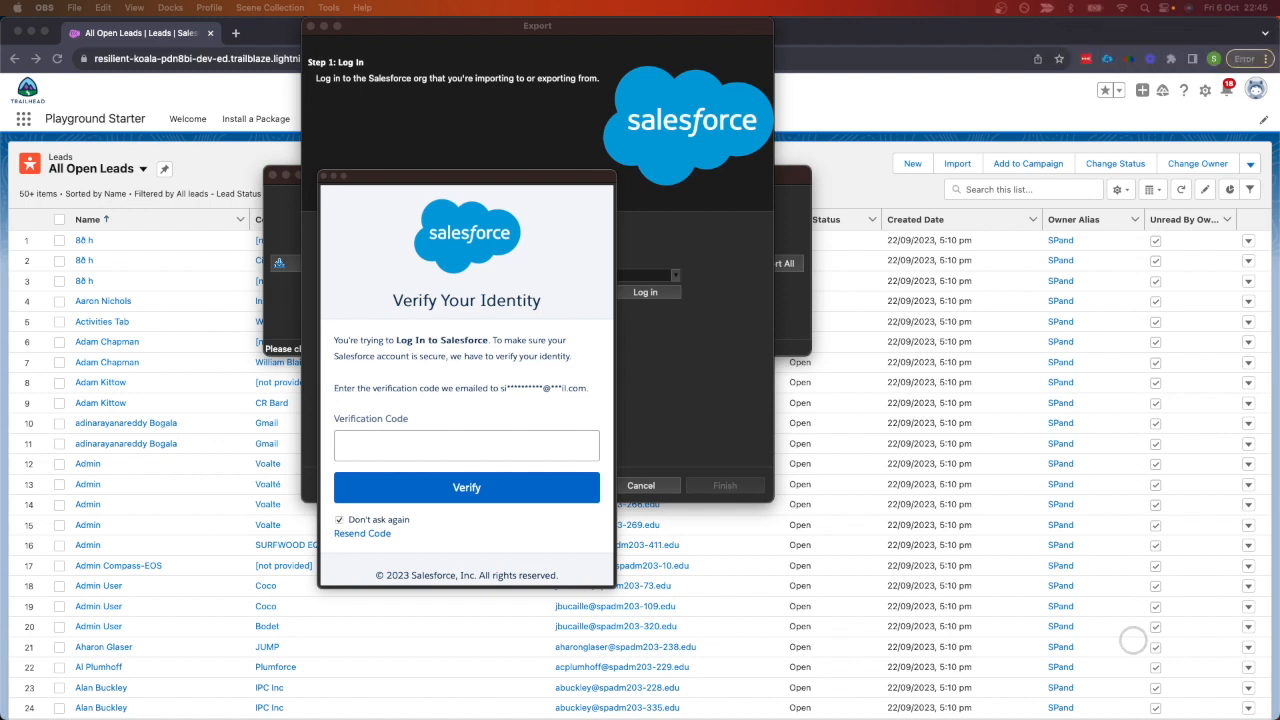
Enter the emailed verification code and allow Data Loader access to the org
click(440, 447)
click(440, 446)
click(445, 487)
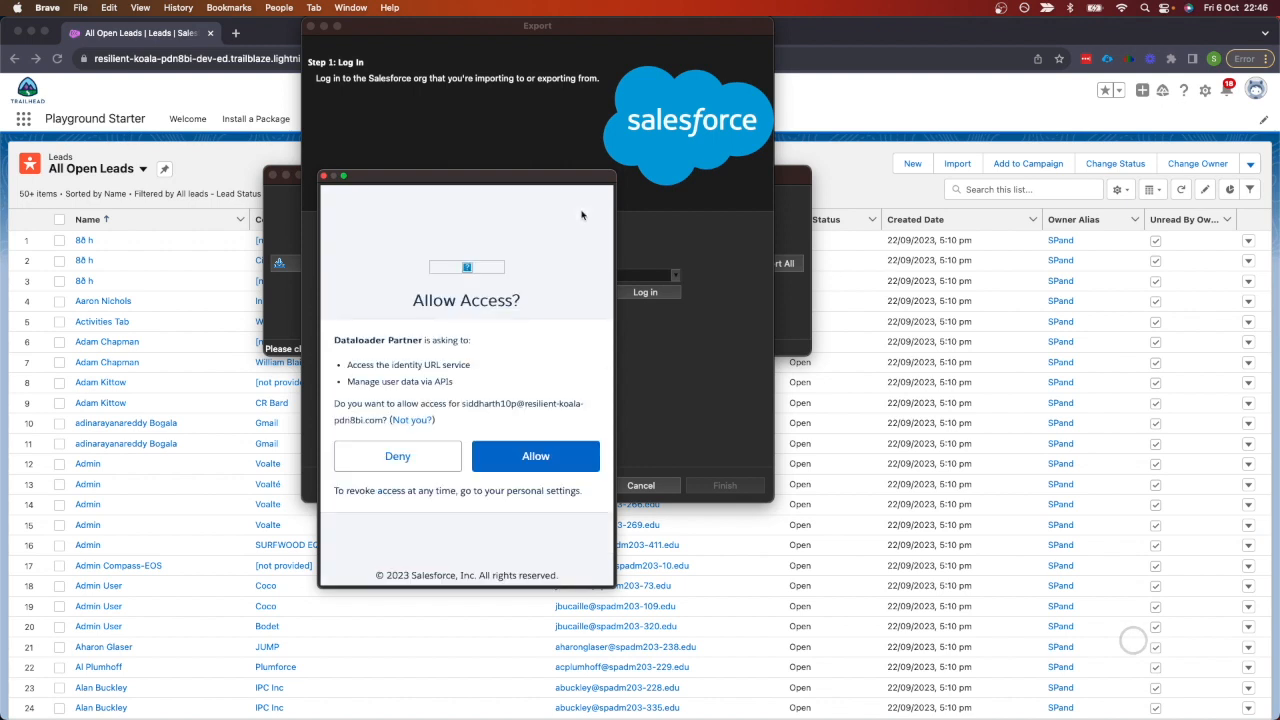
click(518, 465)
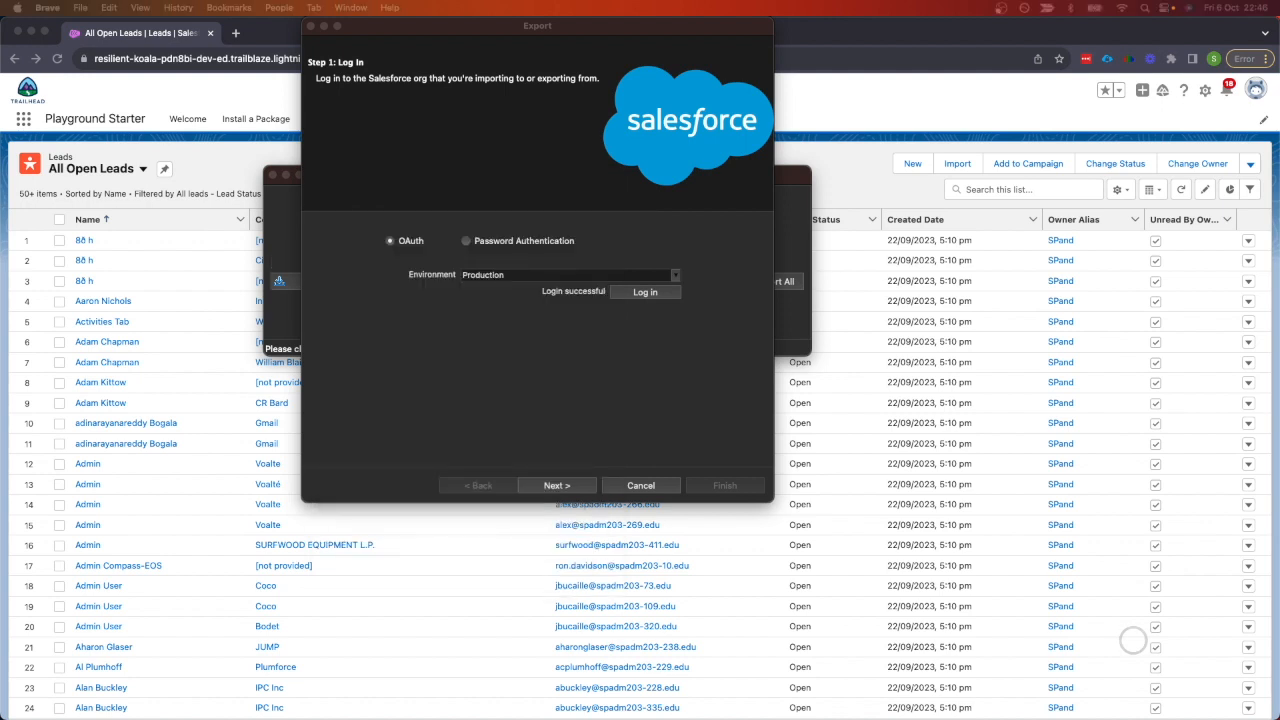
Choose Lead as the export object, saving to Leads_extract.csv in Data Management
click(488, 380)
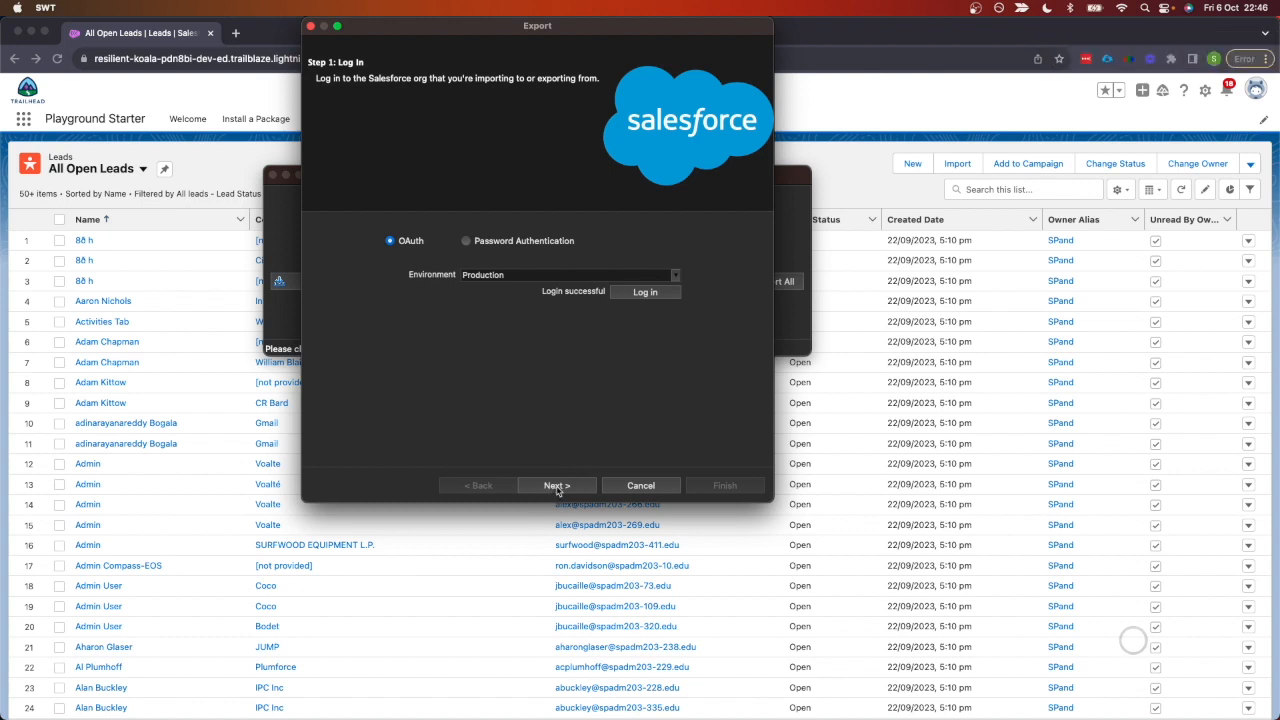
click(557, 486)
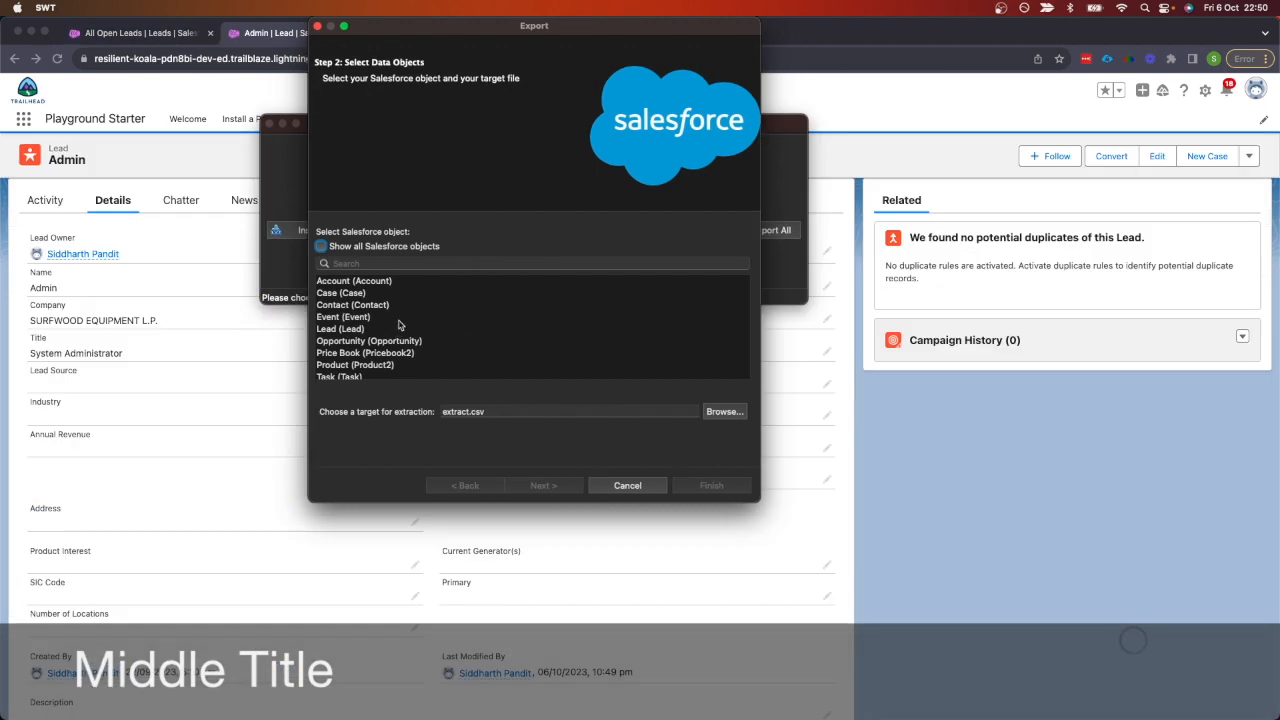
click(347, 331)
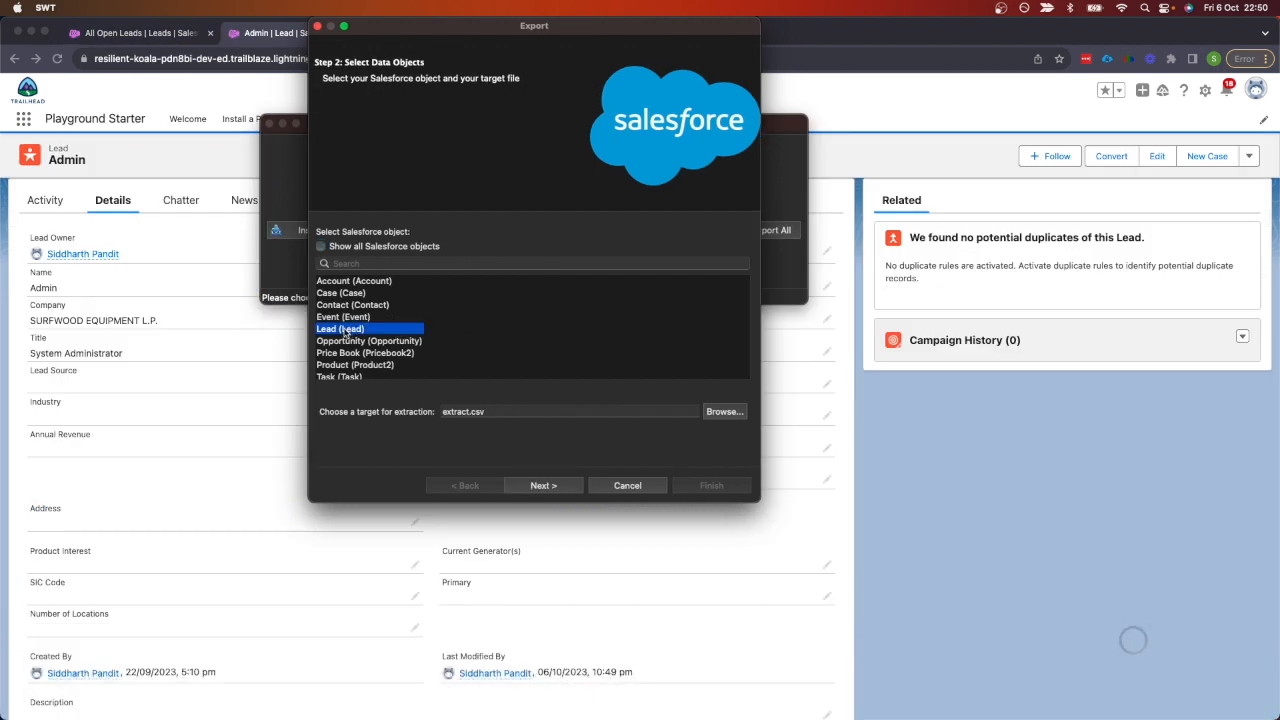
click(724, 416)
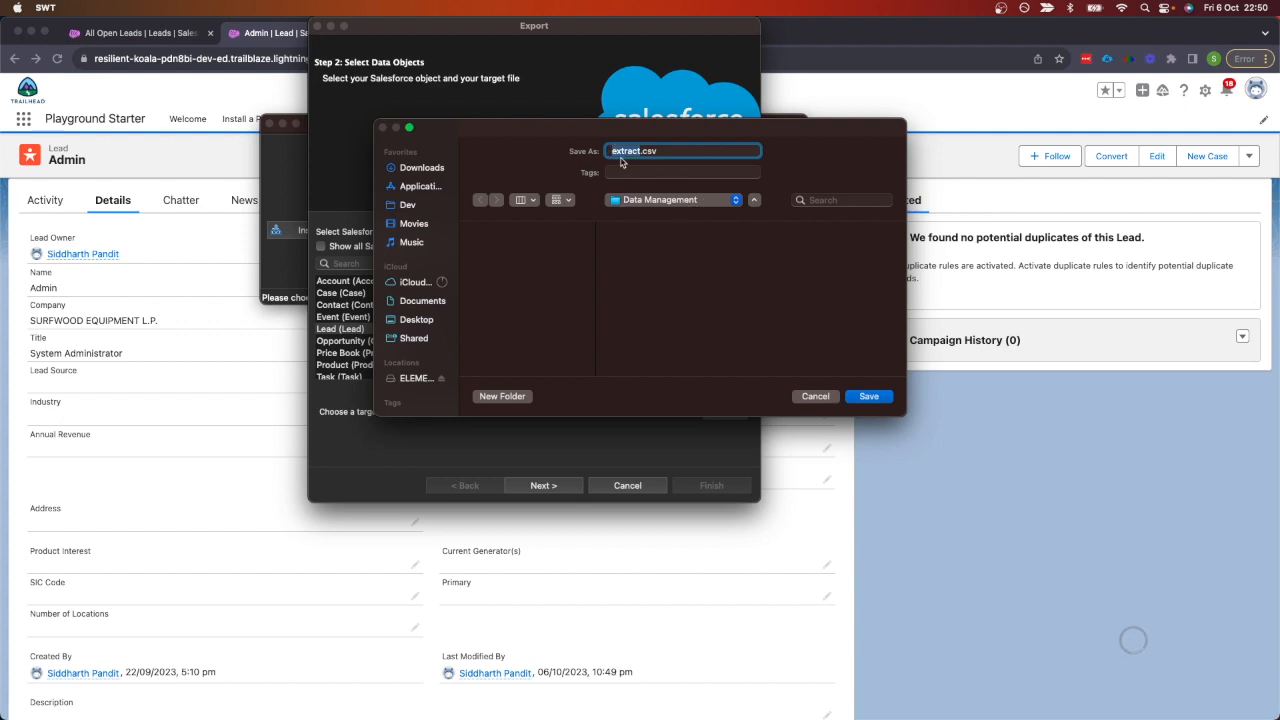
text(Leads_extract)
click(869, 396)
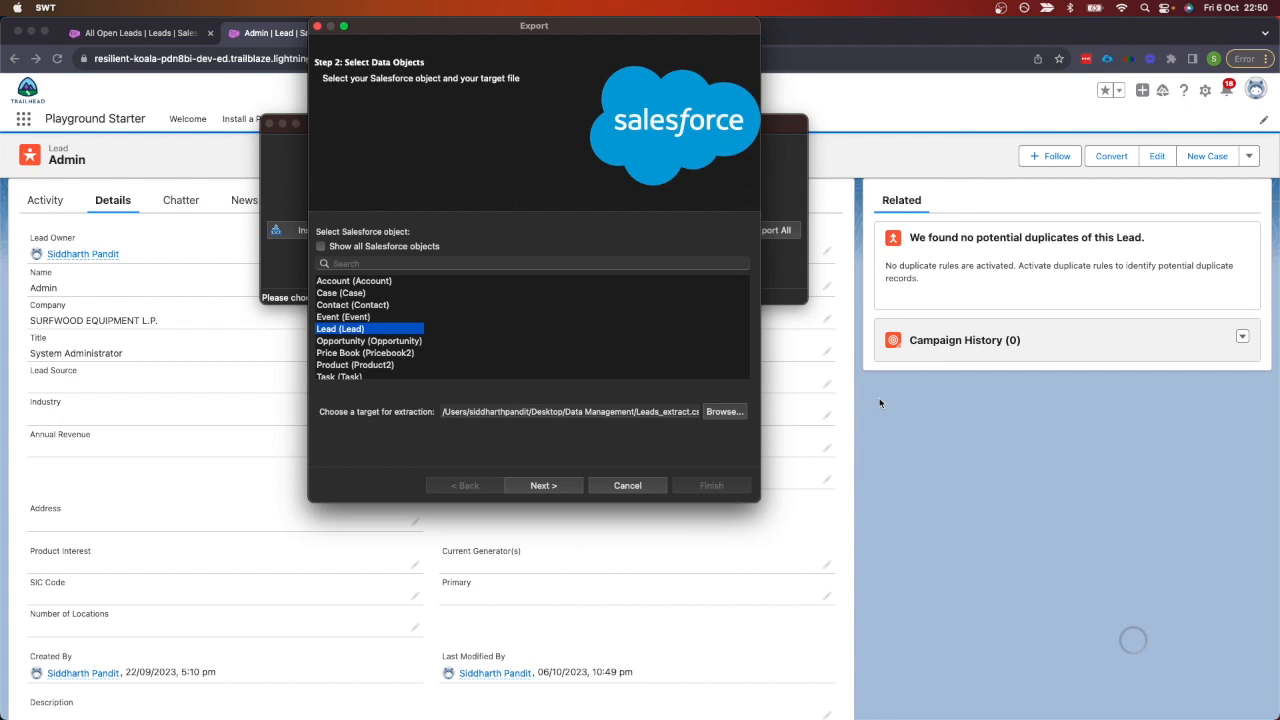
Tick Industry, LeadSource and Status in the Lead query field list
click(542, 486)
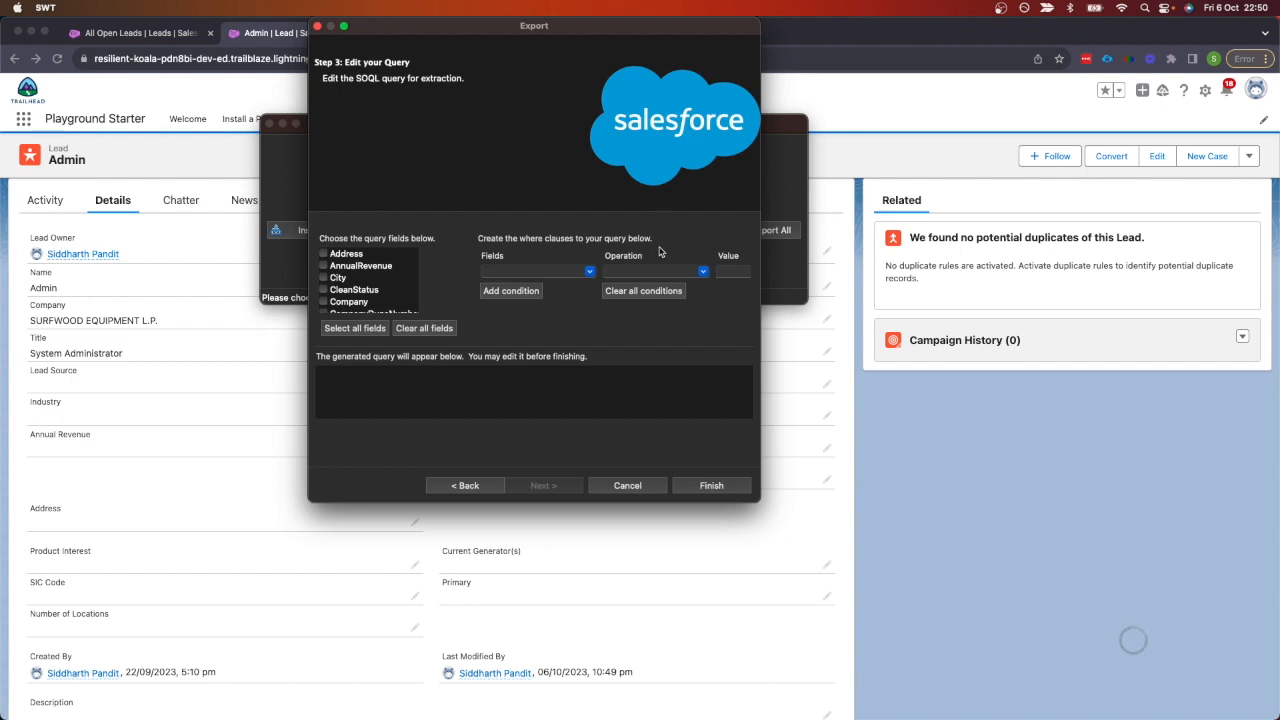
scroll(357, 281, down, 5)
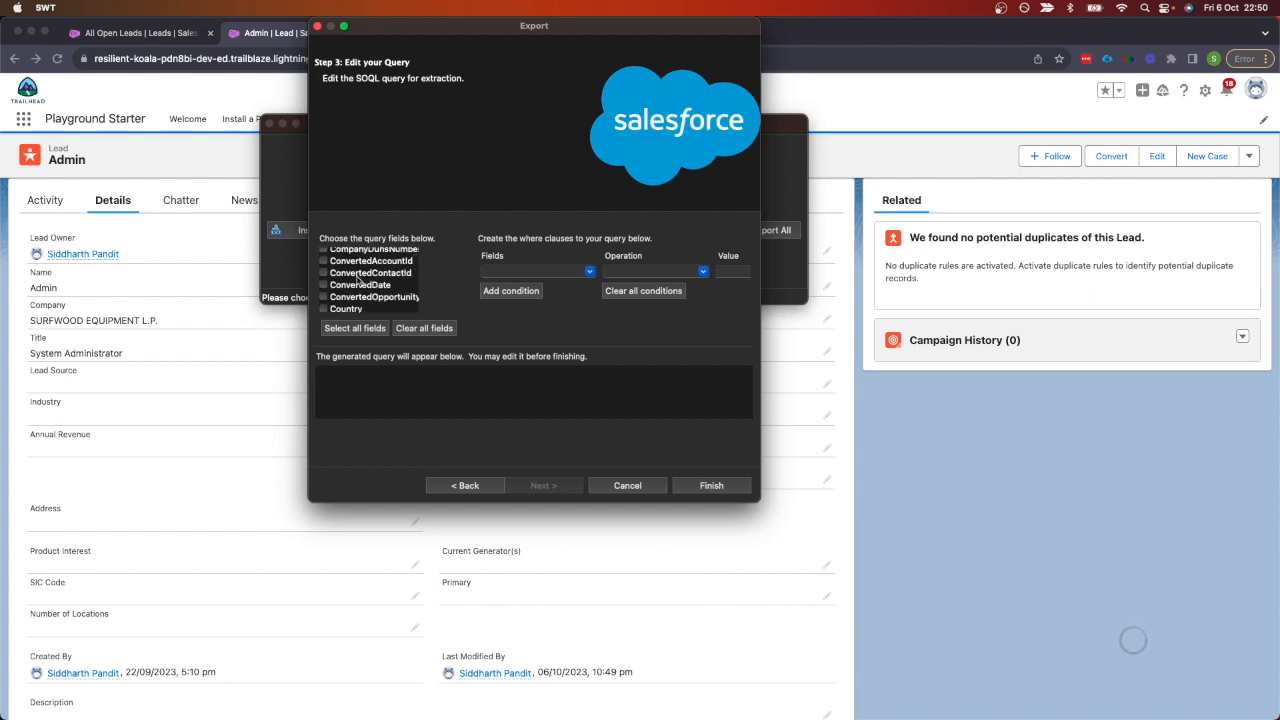
scroll(357, 280, down, 4)
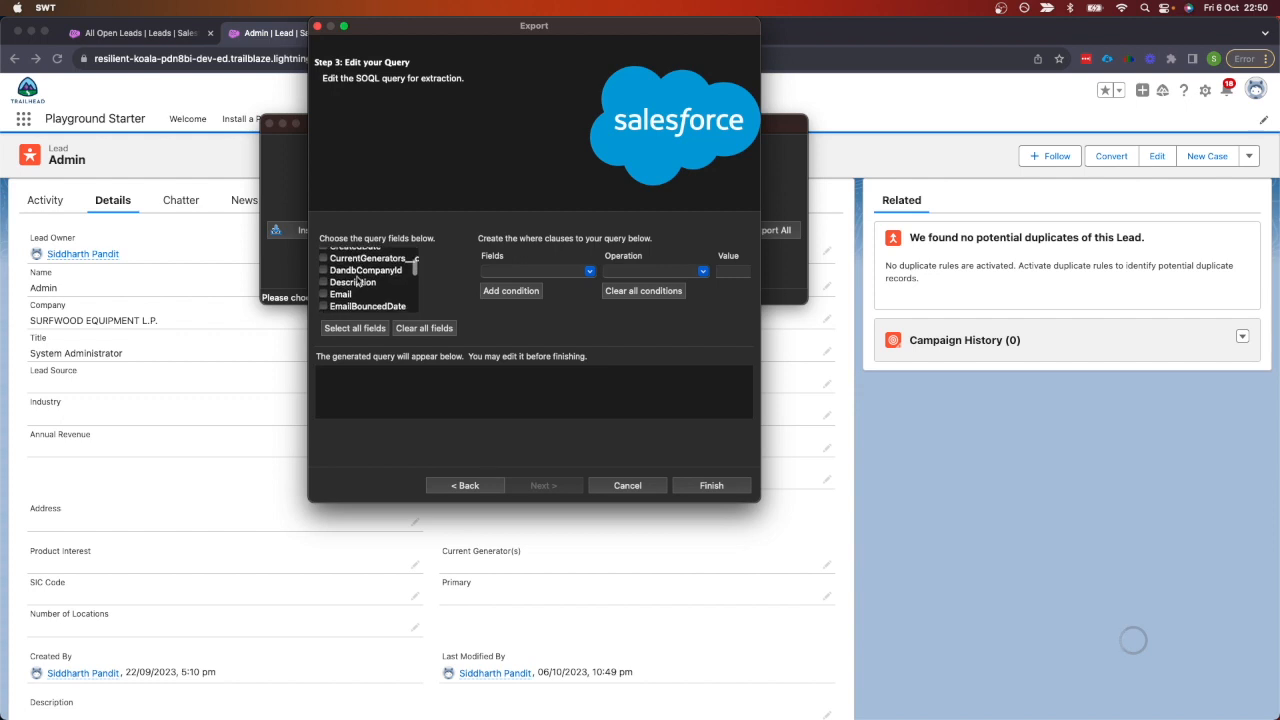
scroll(357, 282, down, 8)
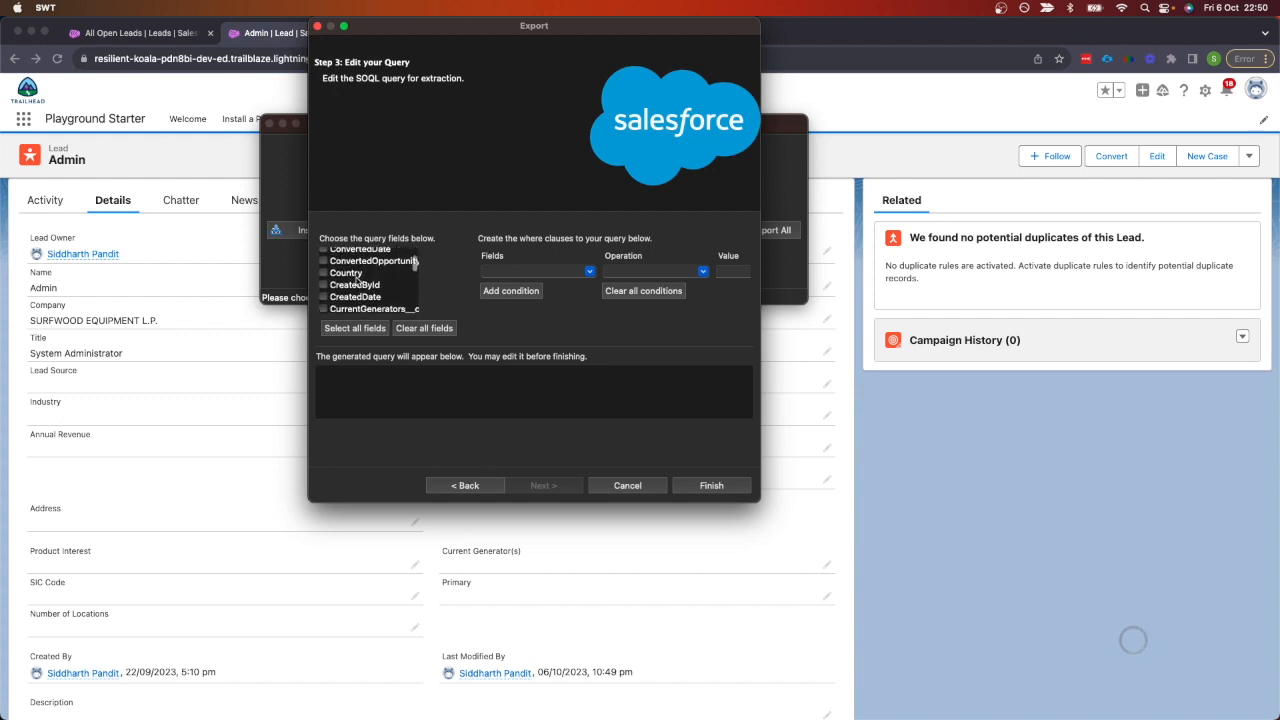
scroll(357, 282, down, 4)
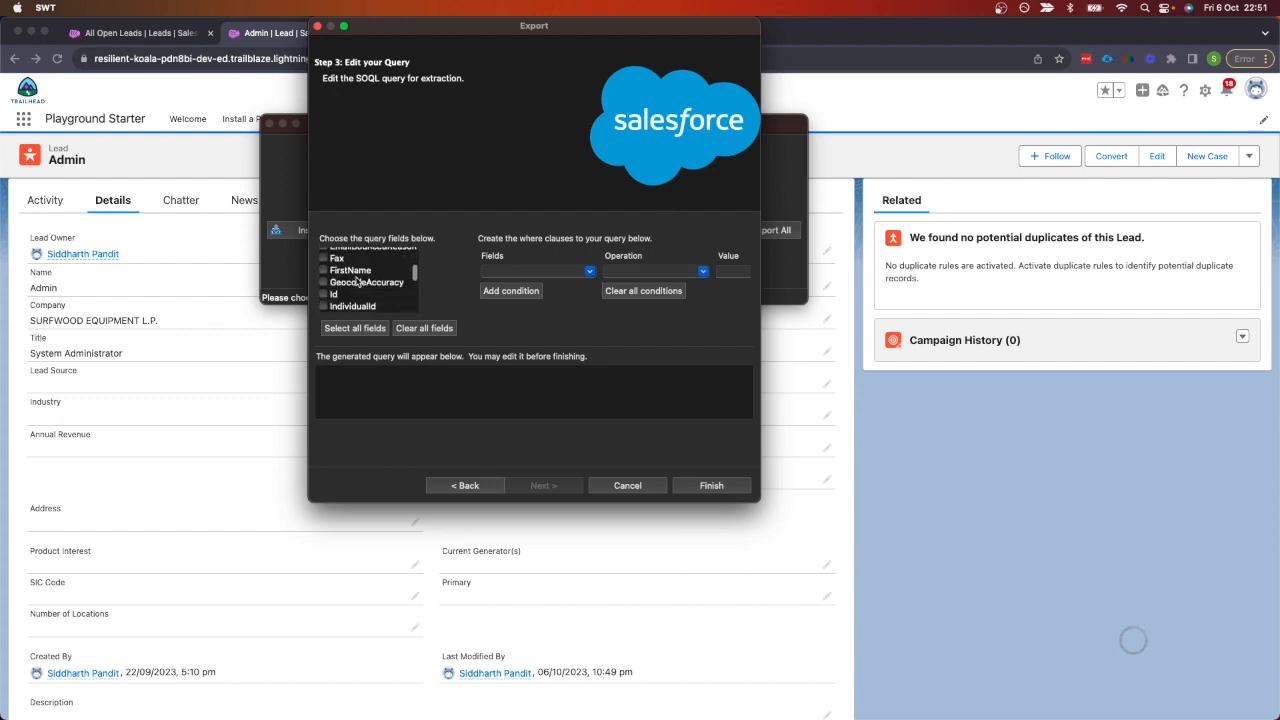
click(335, 285)
scroll(335, 298, down, 4)
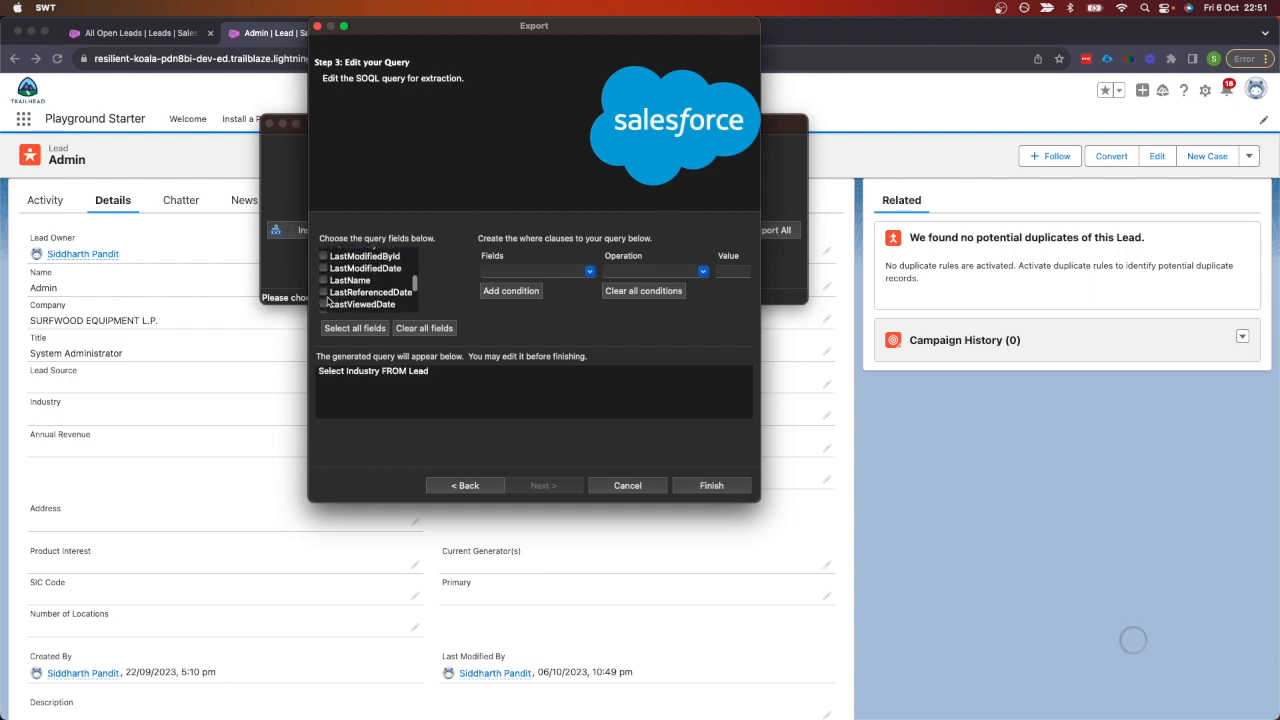
click(323, 292)
scroll(323, 296, down, 1)
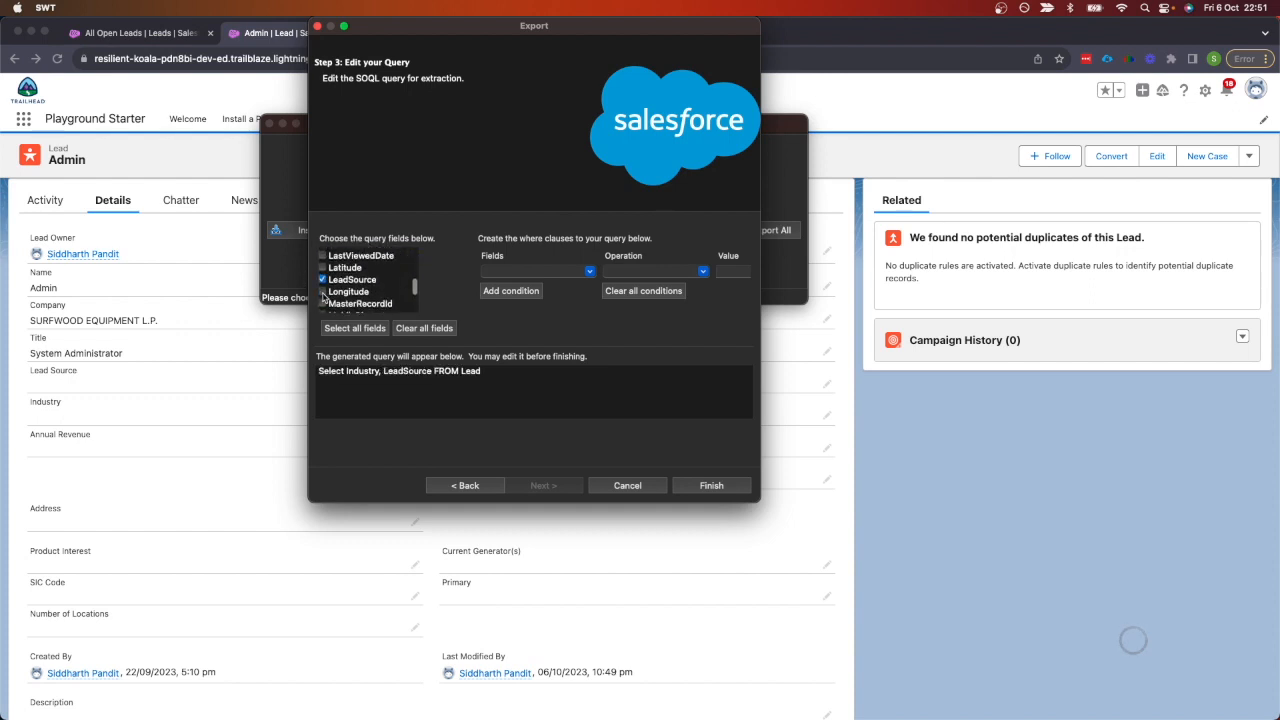
scroll(323, 297, down, 5)
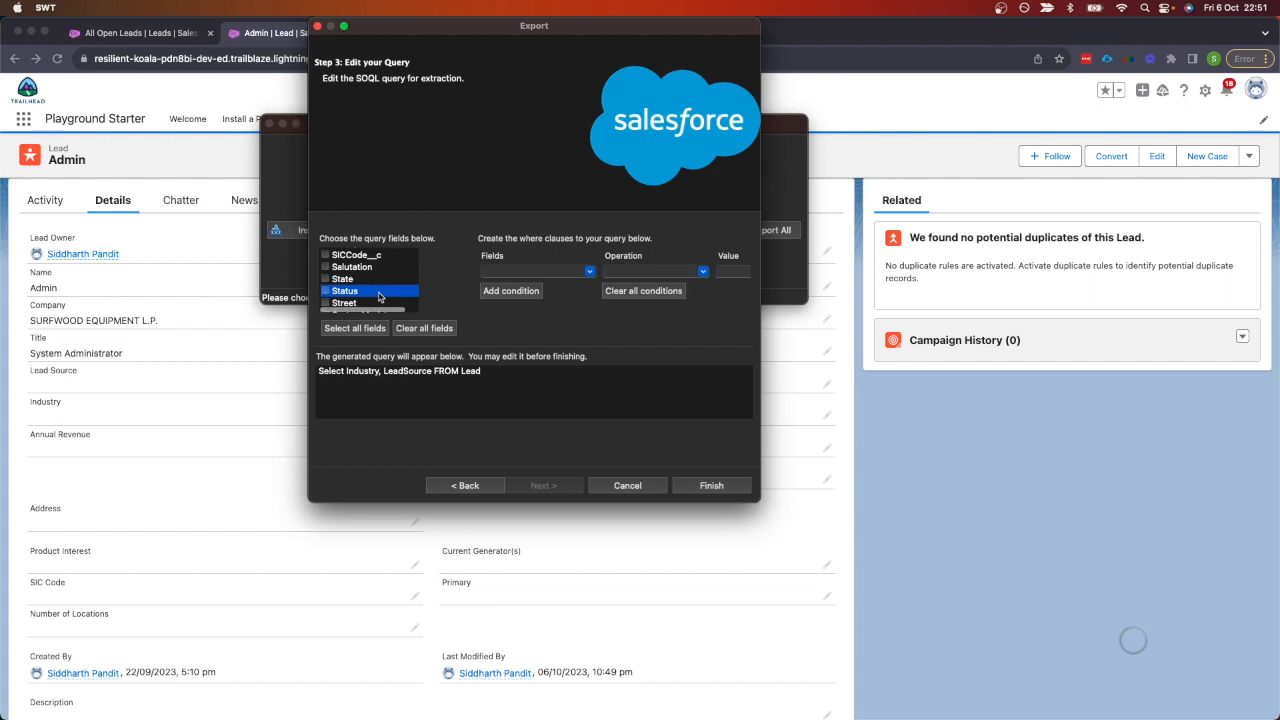
click(324, 291)
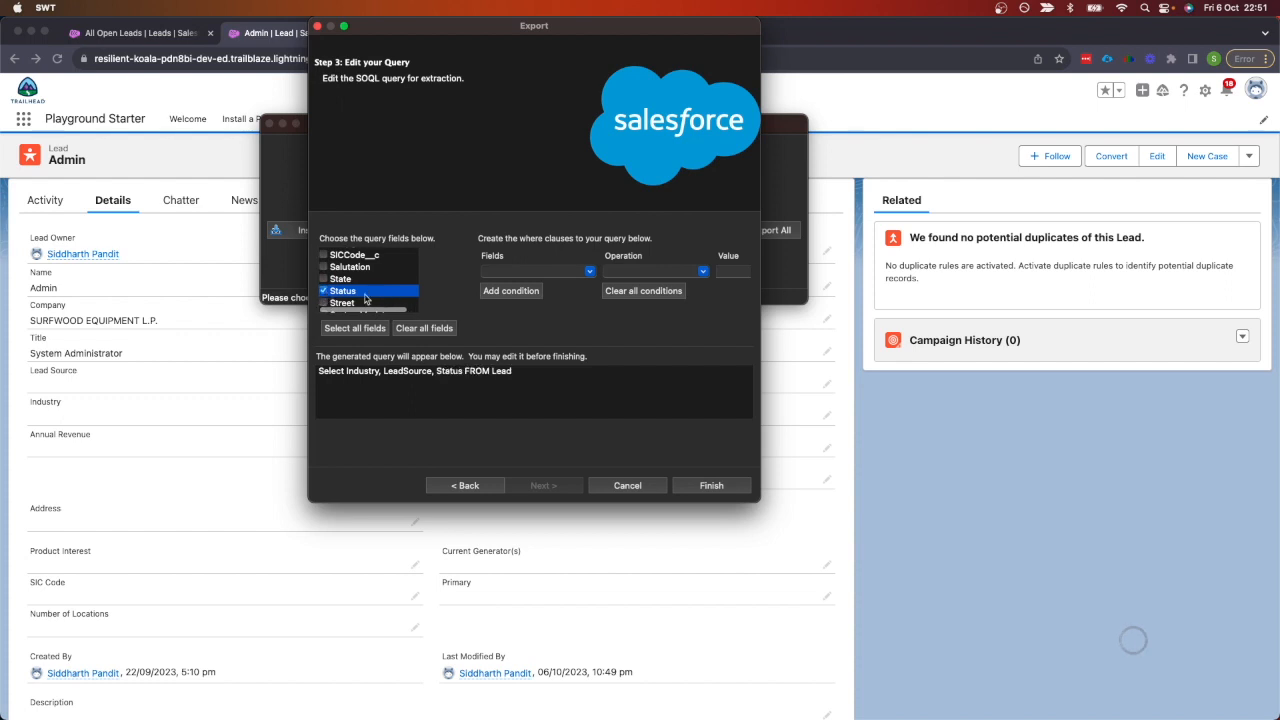
Add Id so the query reads 'Select Id, Industry, LeadSource, Status FROM Lead'
scroll(366, 299, up, 8)
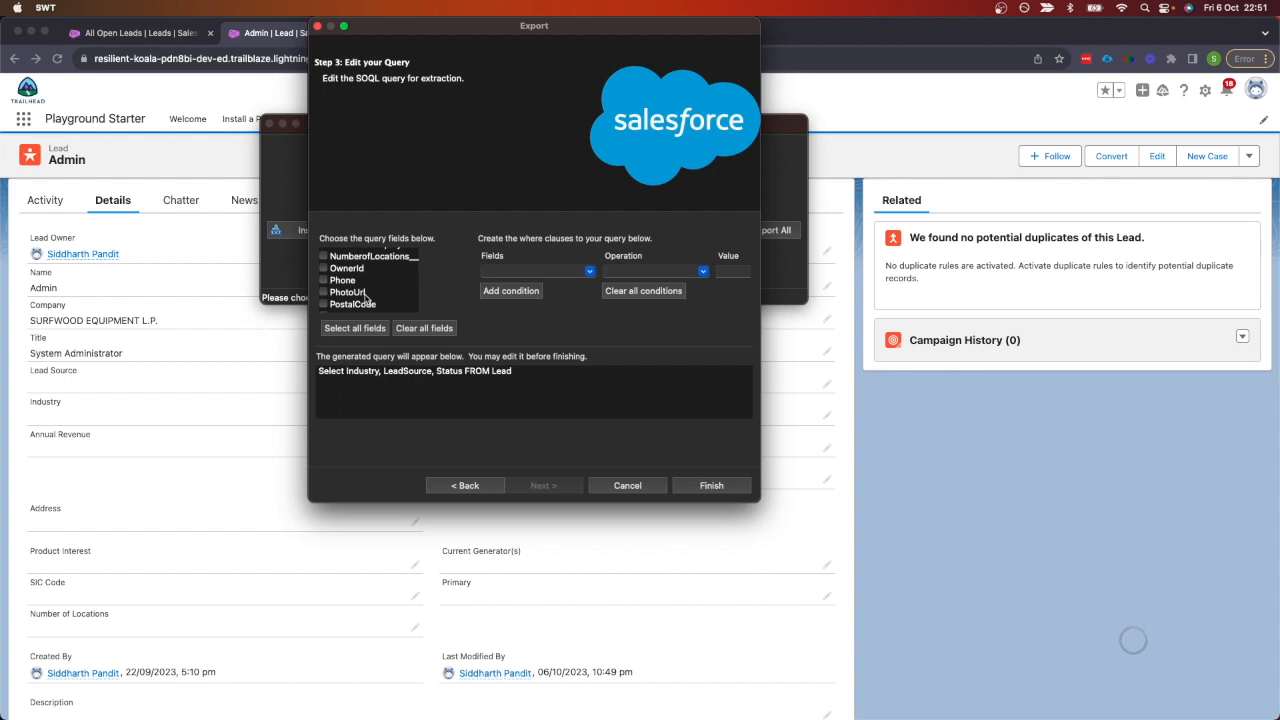
scroll(366, 297, up, 2)
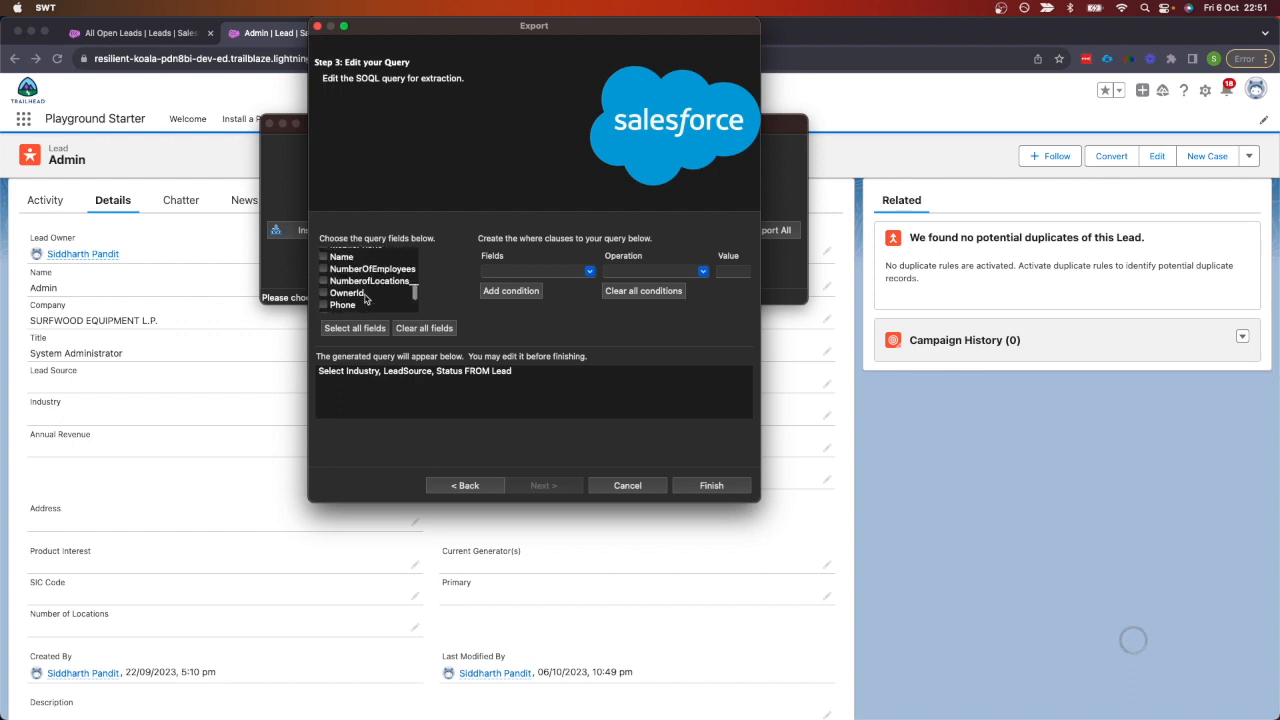
scroll(366, 297, up, 6)
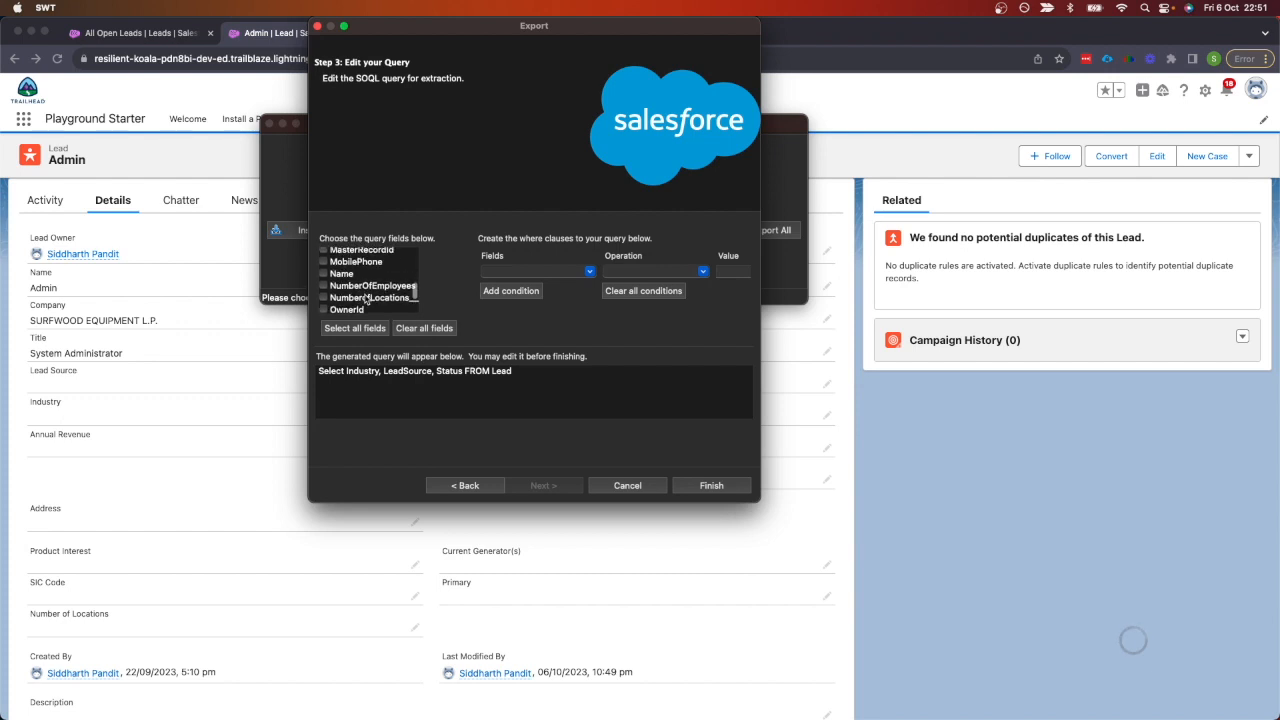
scroll(366, 297, up, 10)
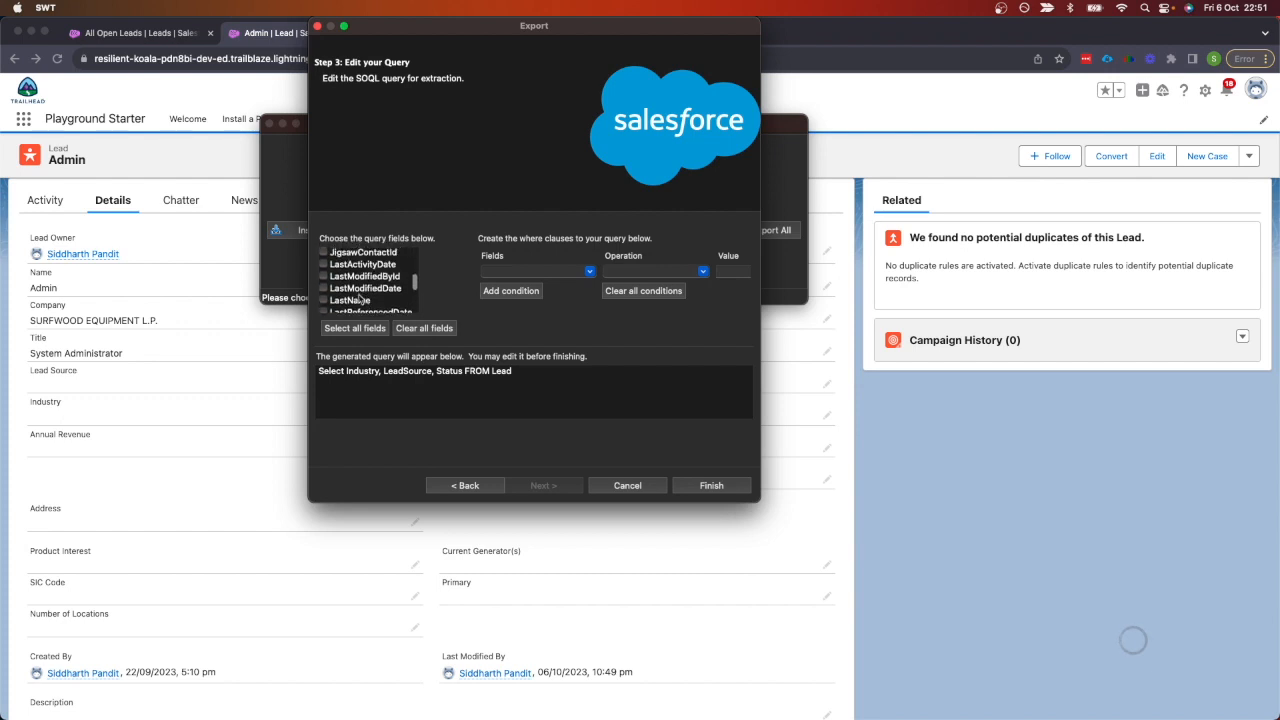
scroll(337, 300, up, 4)
click(324, 272)
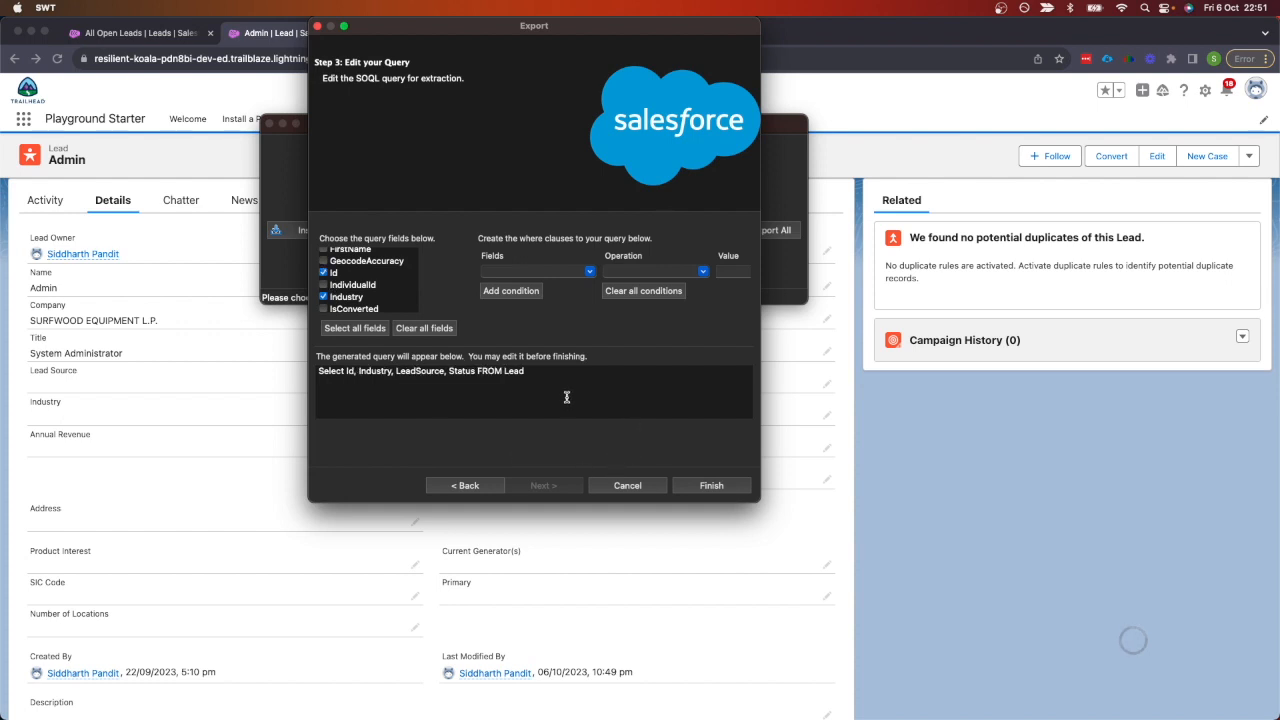
drag(584, 383, 202, 376)
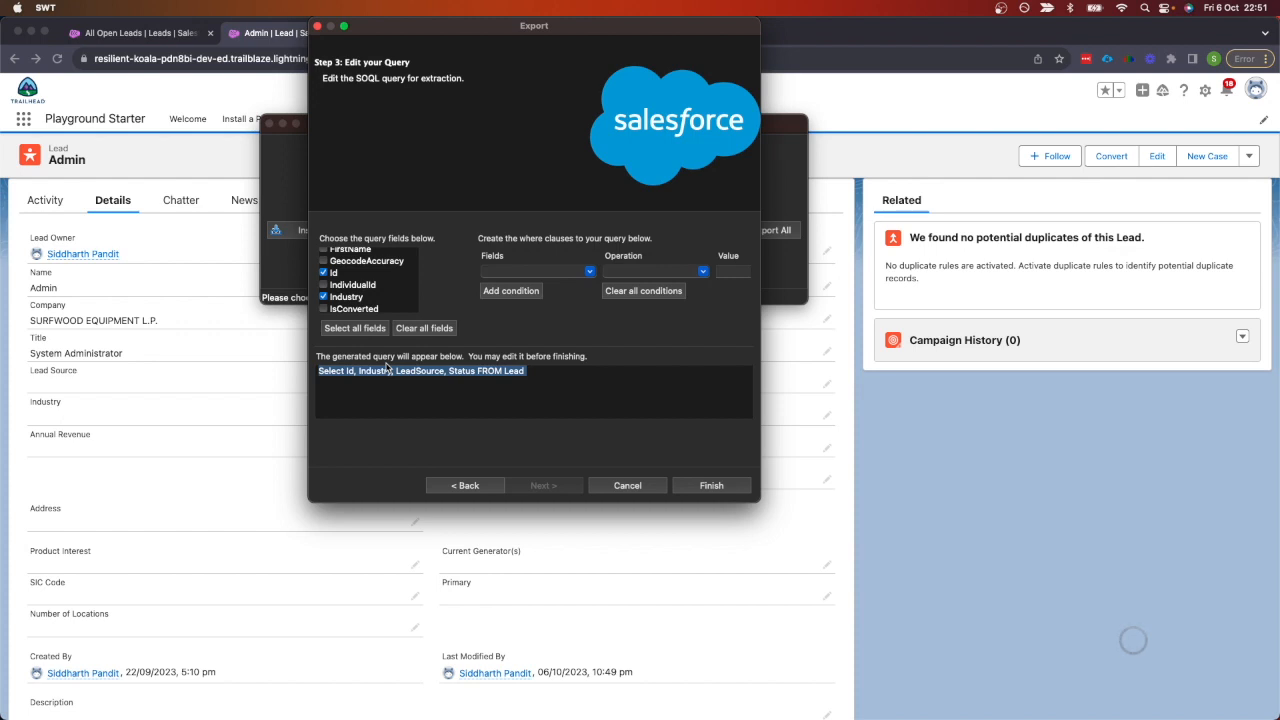
click(597, 390)
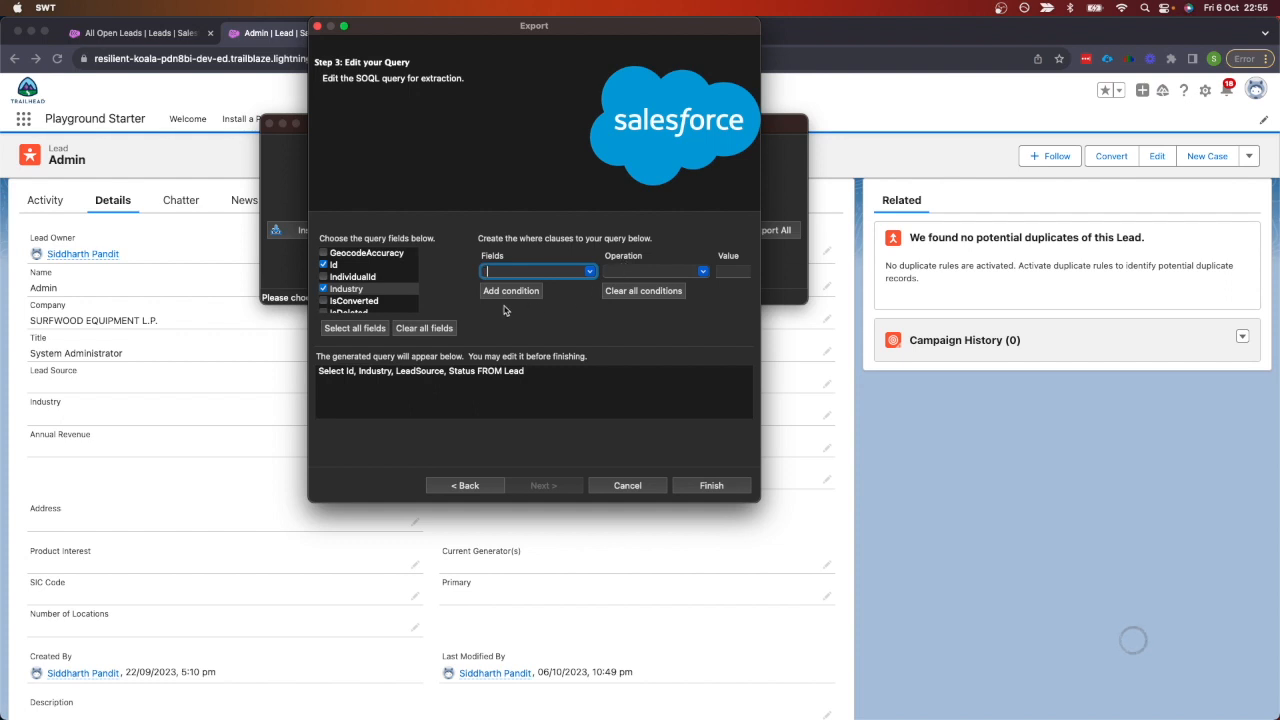
Add the condition LeadSource equals blank ('') and finish the export query
click(590, 271)
scroll(513, 480, down, 3)
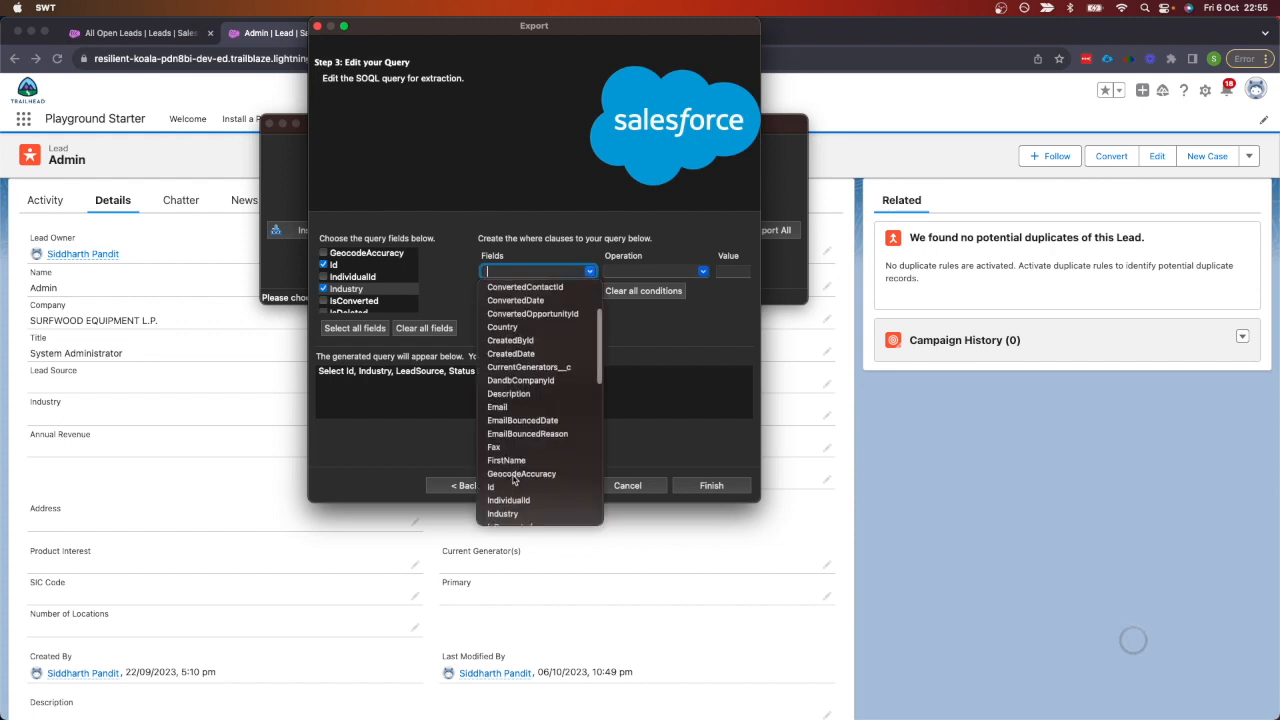
scroll(520, 480, down, 3)
scroll(543, 478, down, 3)
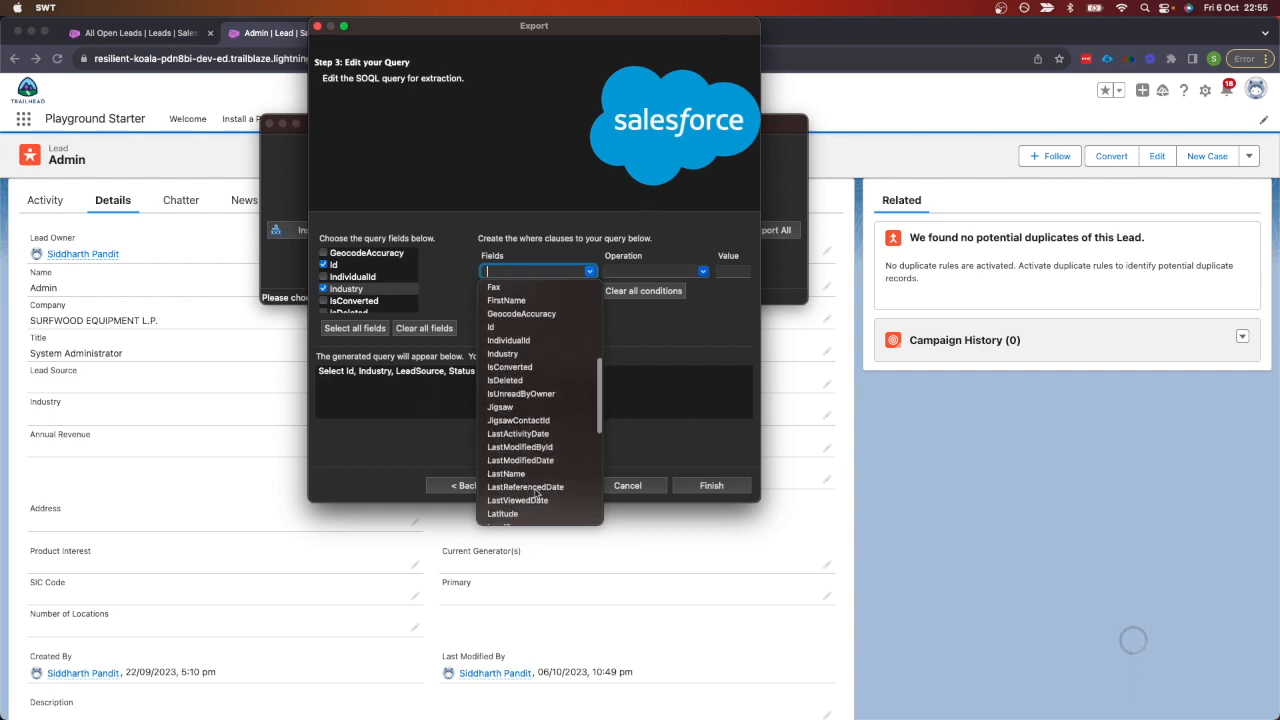
scroll(525, 435, down, 2)
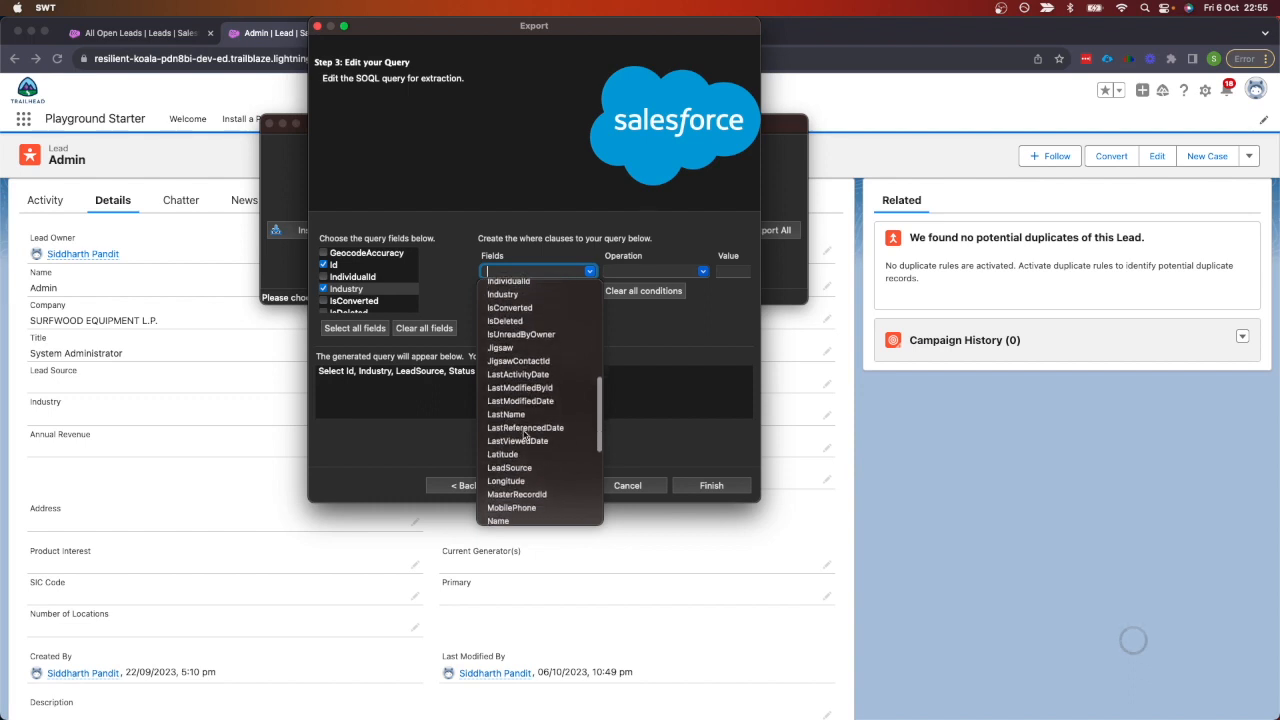
click(522, 471)
click(660, 271)
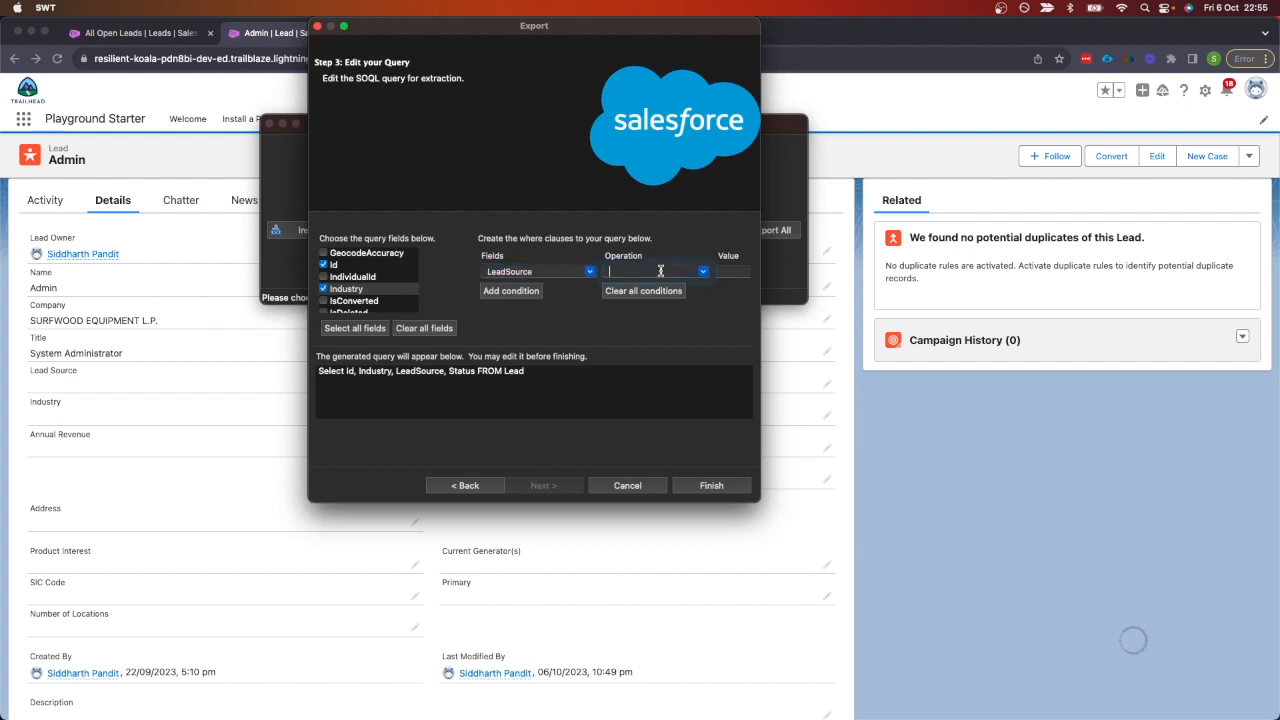
click(705, 273)
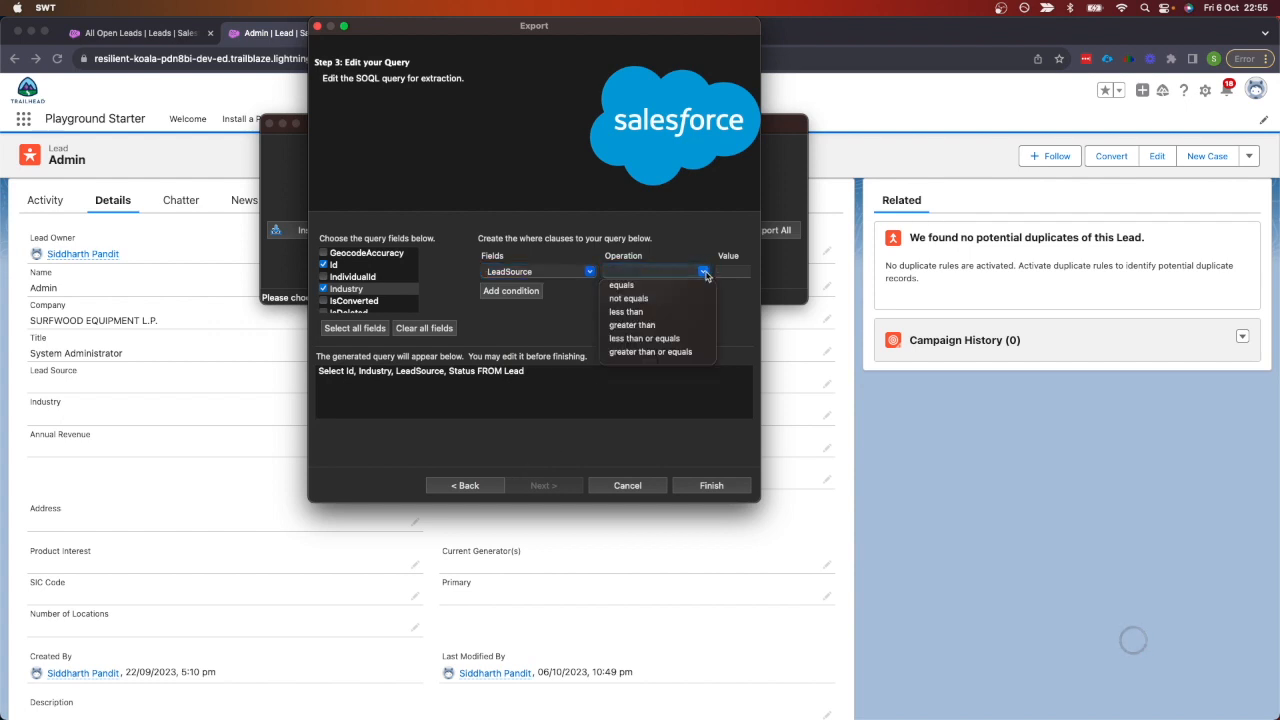
click(648, 287)
click(727, 271)
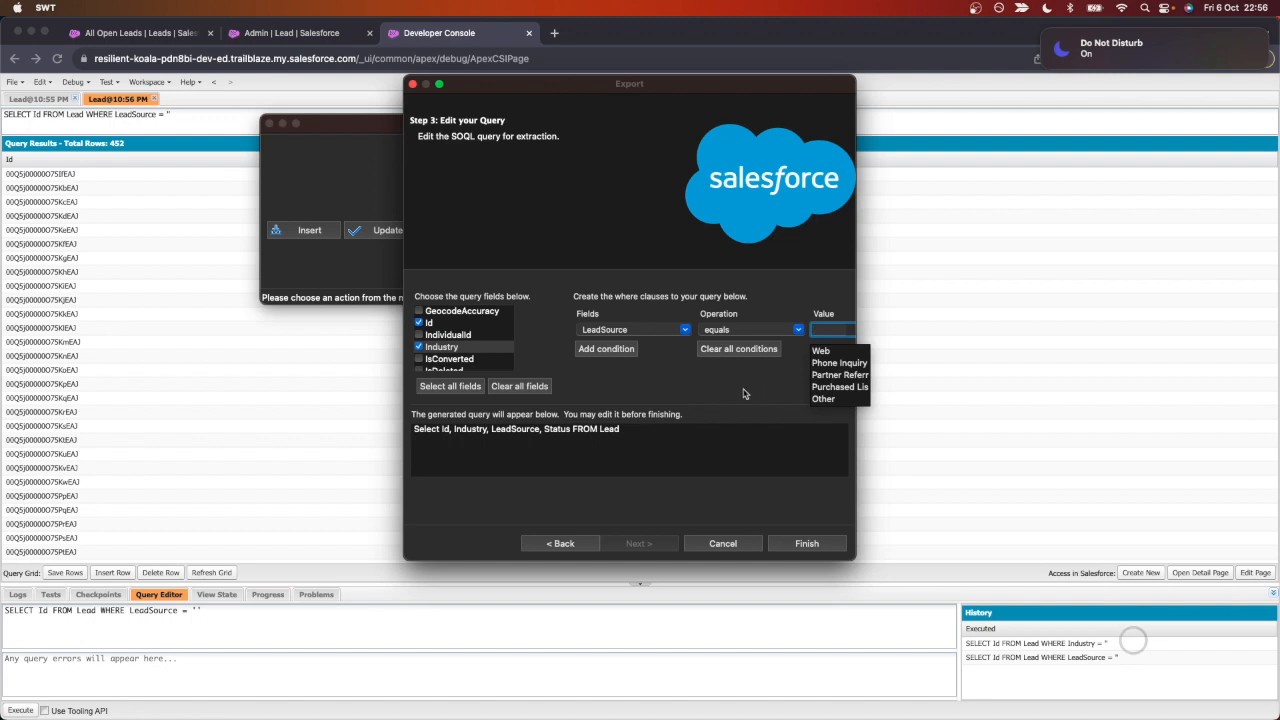
click(607, 350)
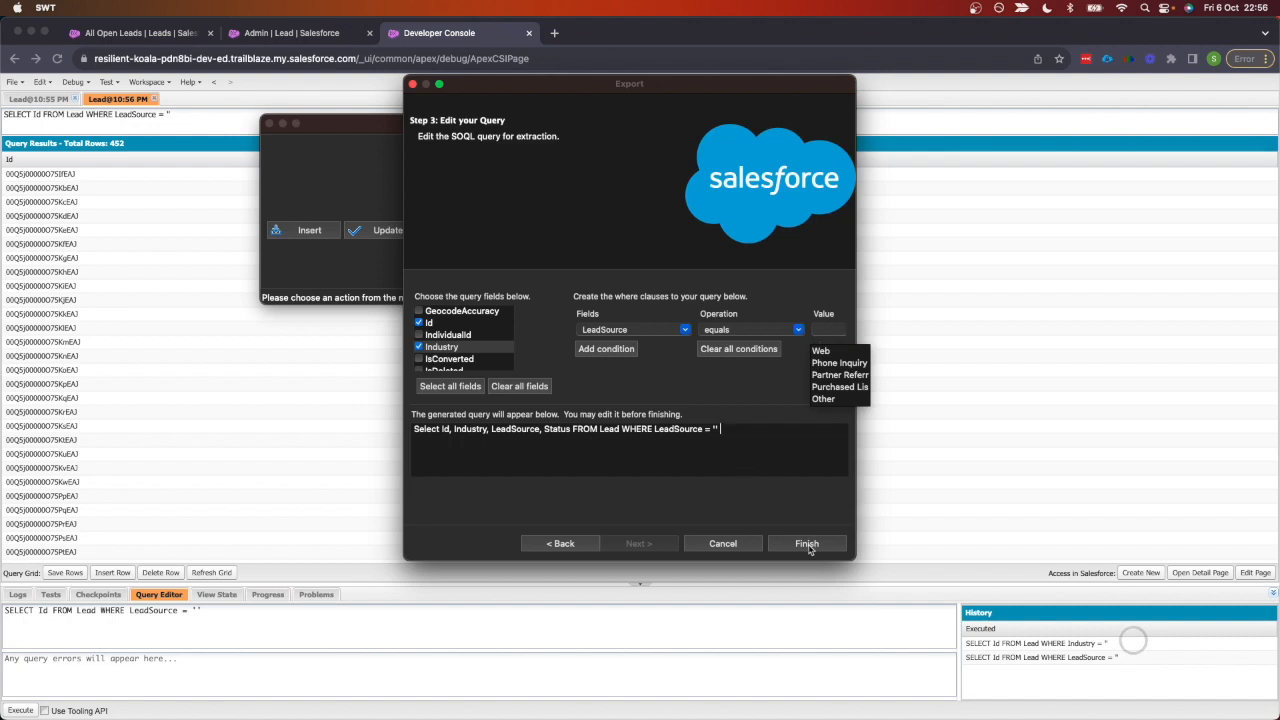
click(798, 545)
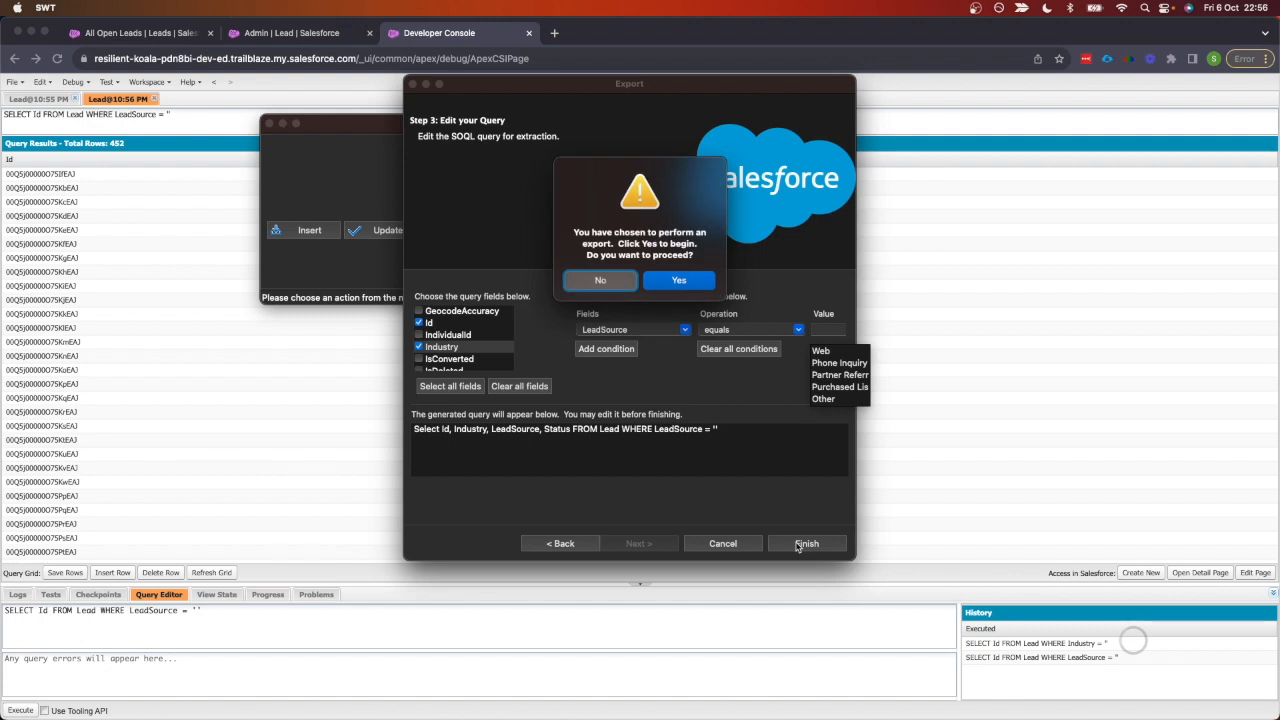
Run the 452-record Lead export, then open Leads_extract maximised in Excel with column A widened
click(670, 285)
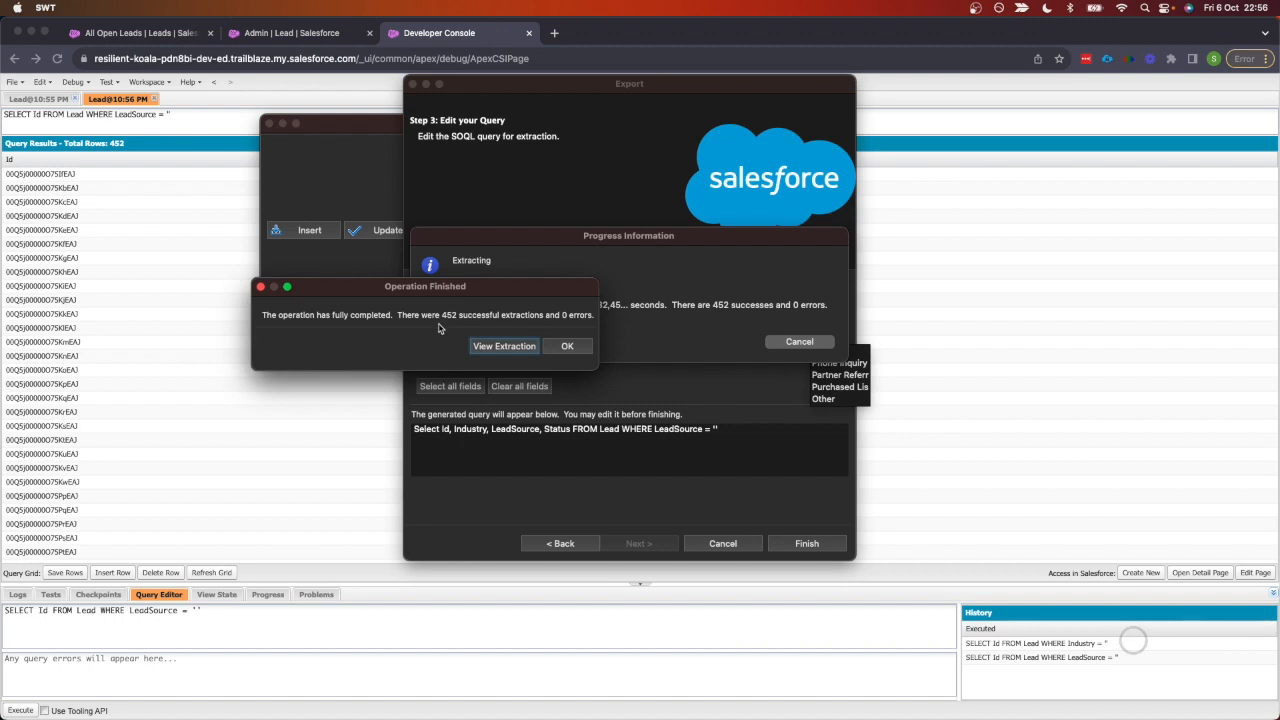
click(566, 347)
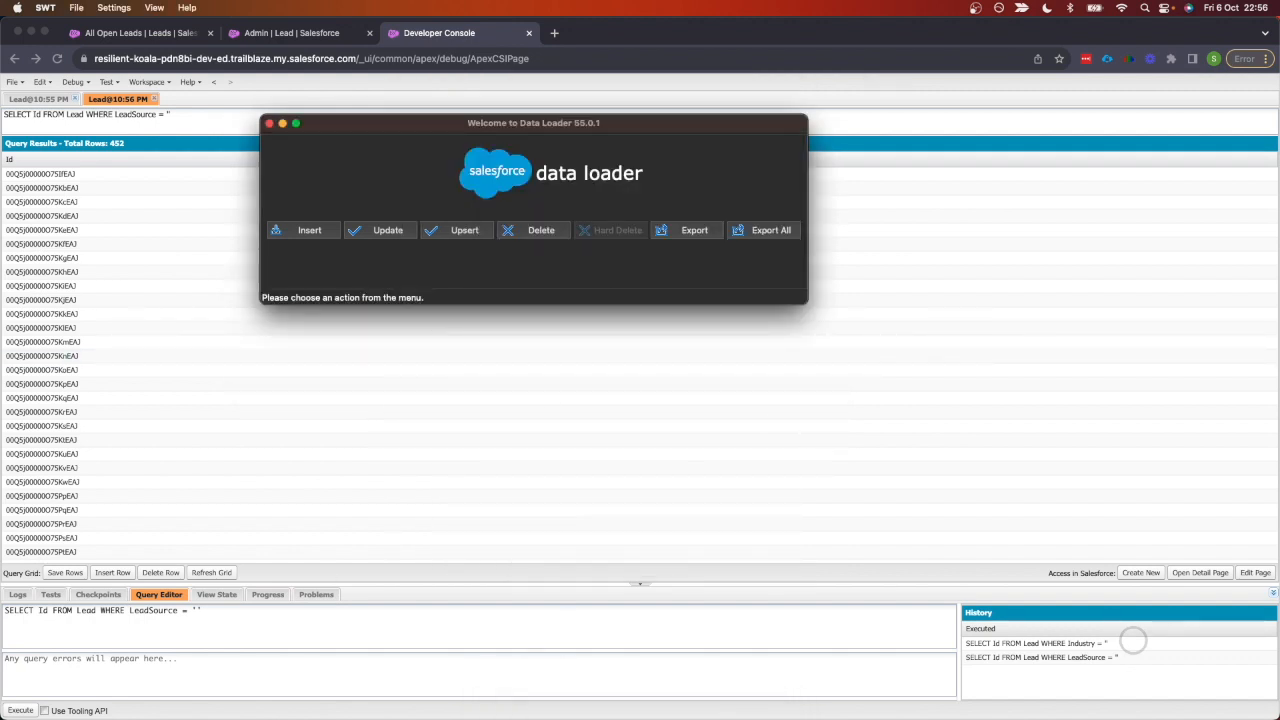
key(super+Tab)
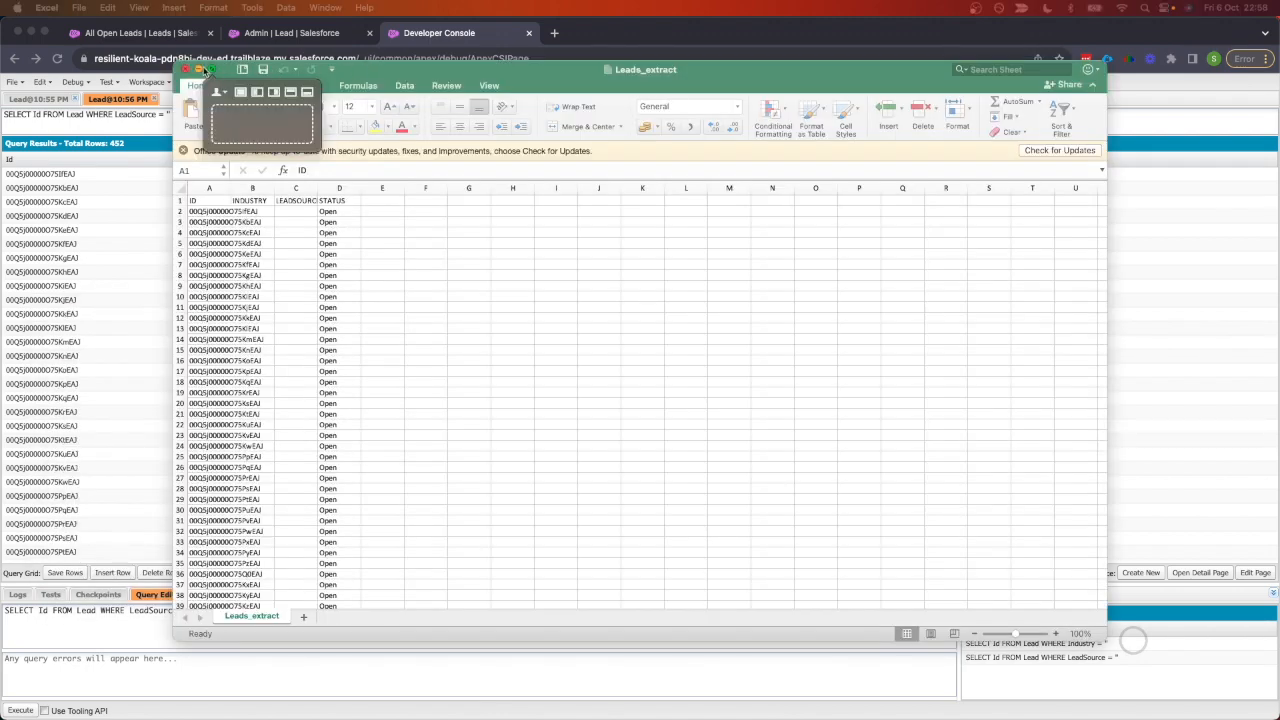
click(204, 70)
double_click(57, 145)
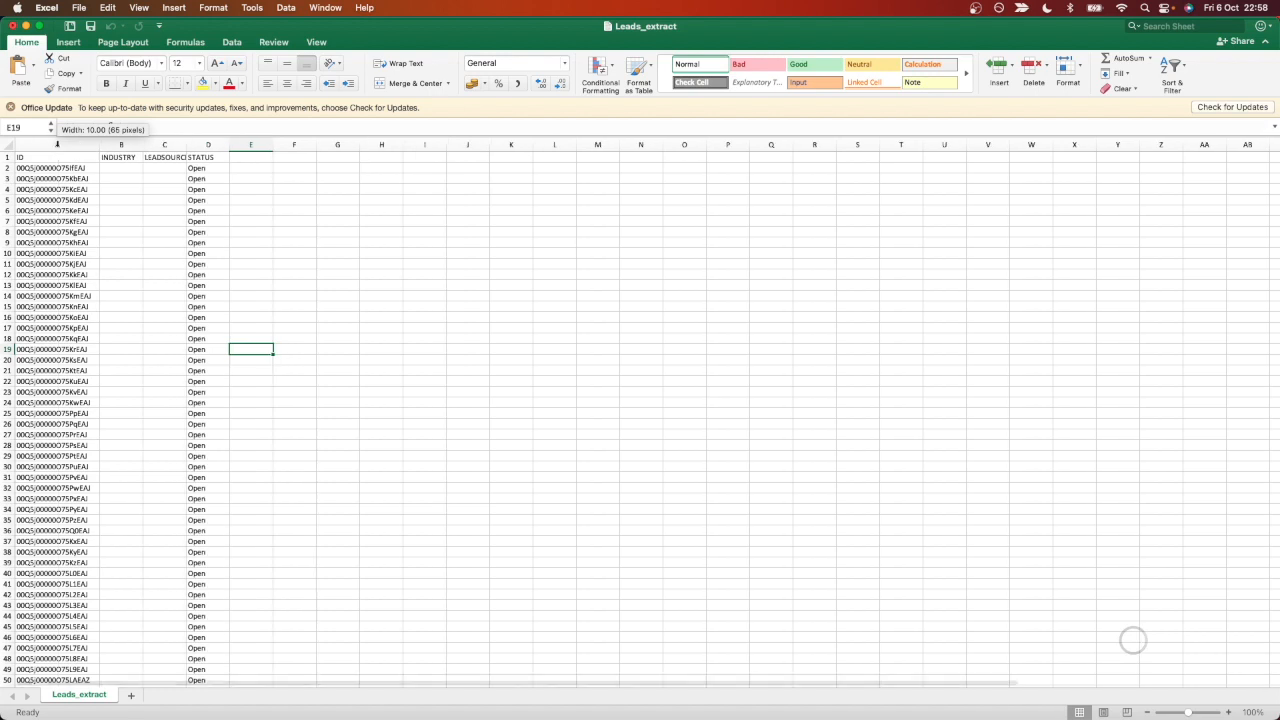
Enter Technology, Tradeshow and Open - Not Contacted in B2:D2 and select them
double_click(142, 145)
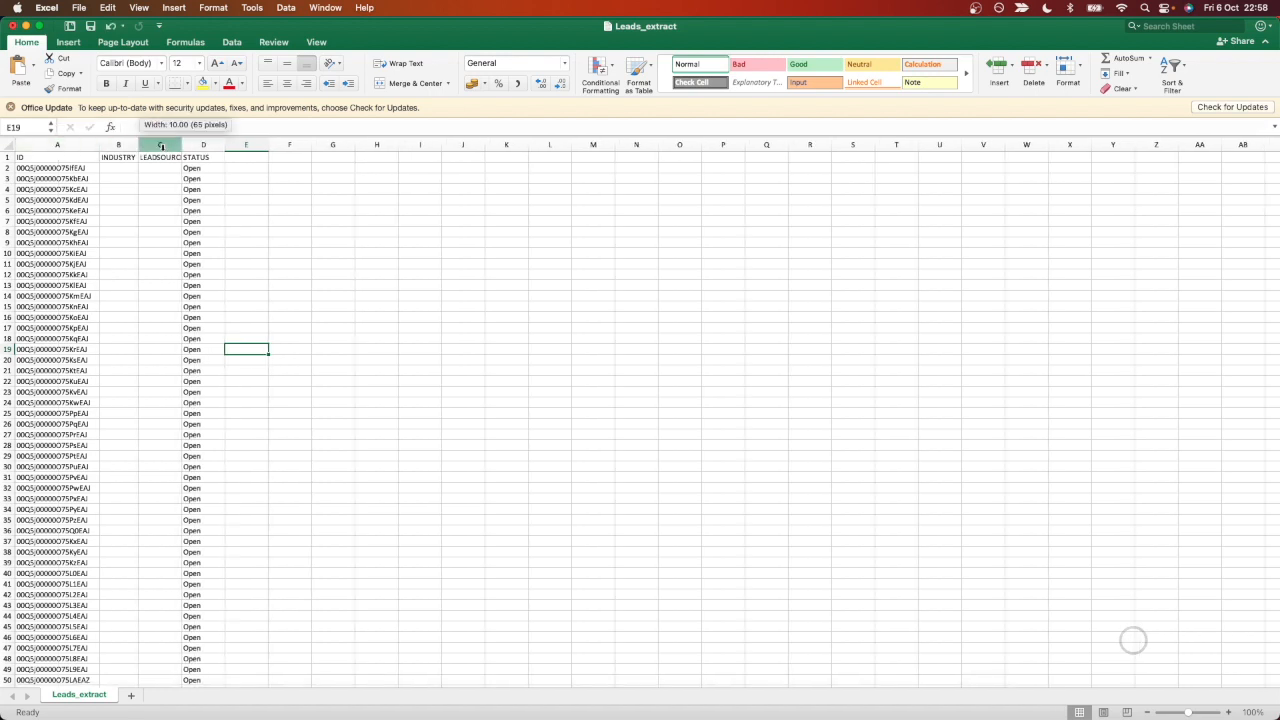
click(182, 145)
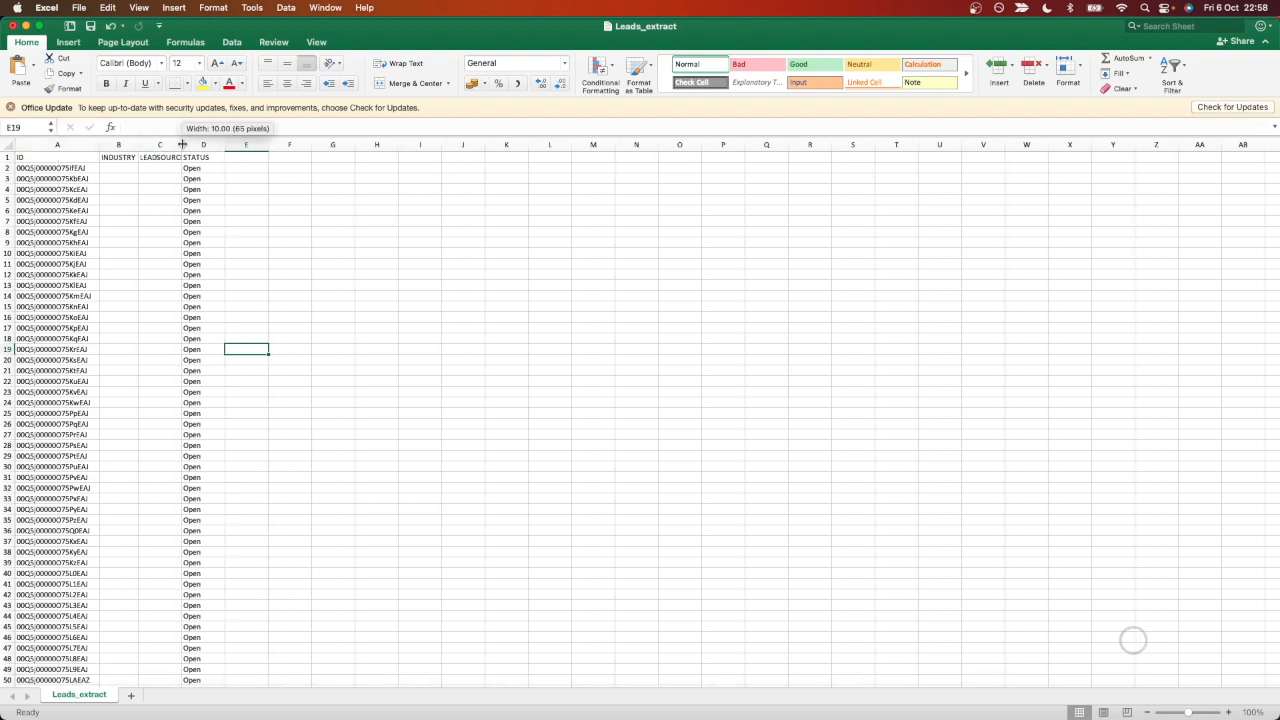
click(111, 171)
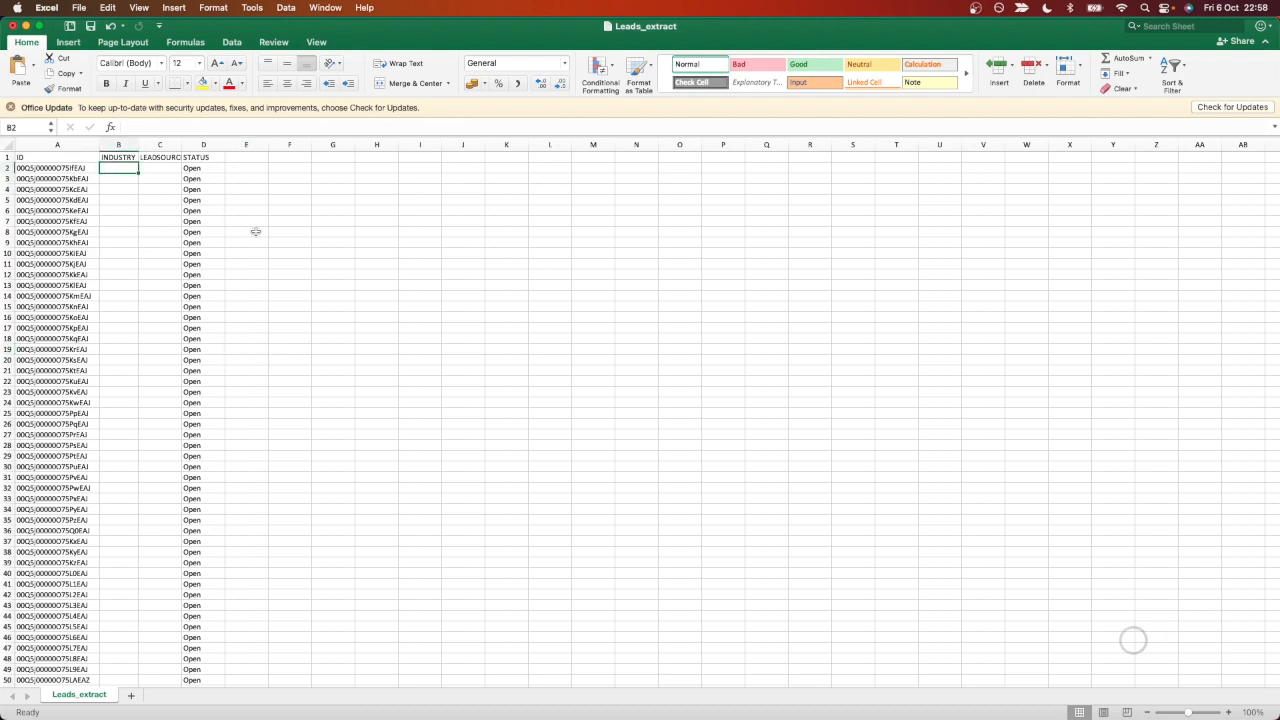
text(Technology)
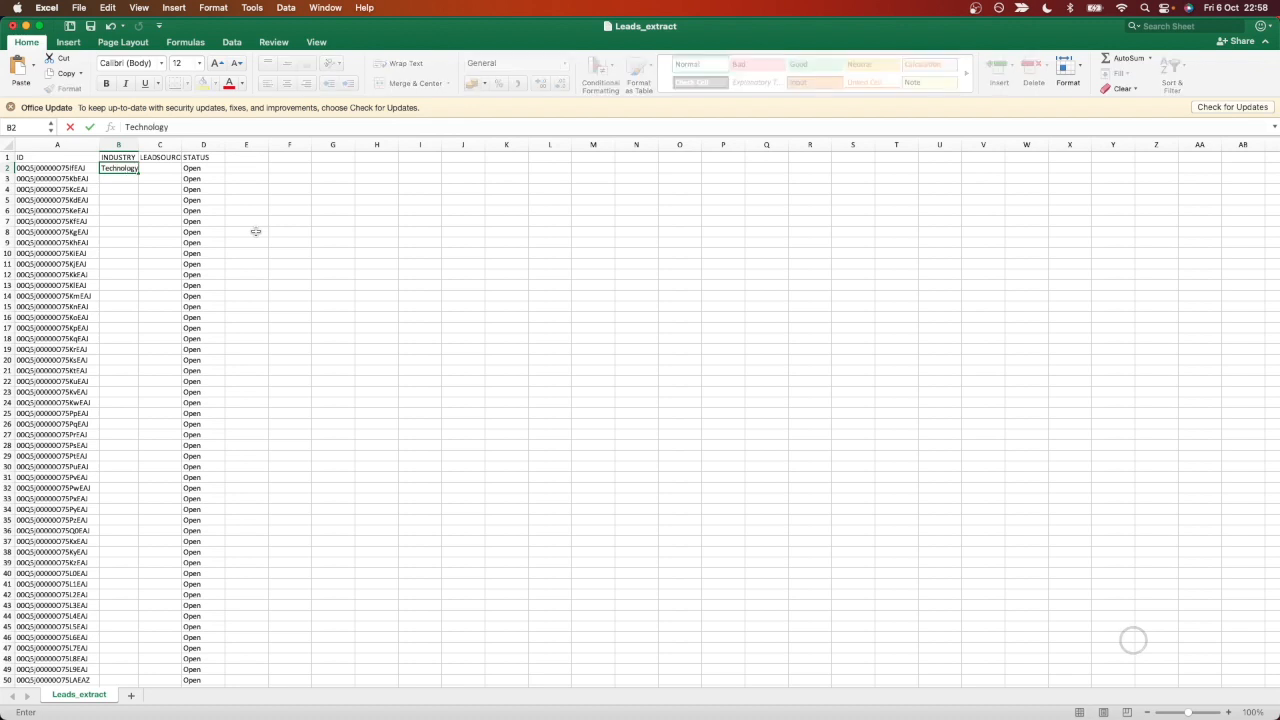
key(Tab)
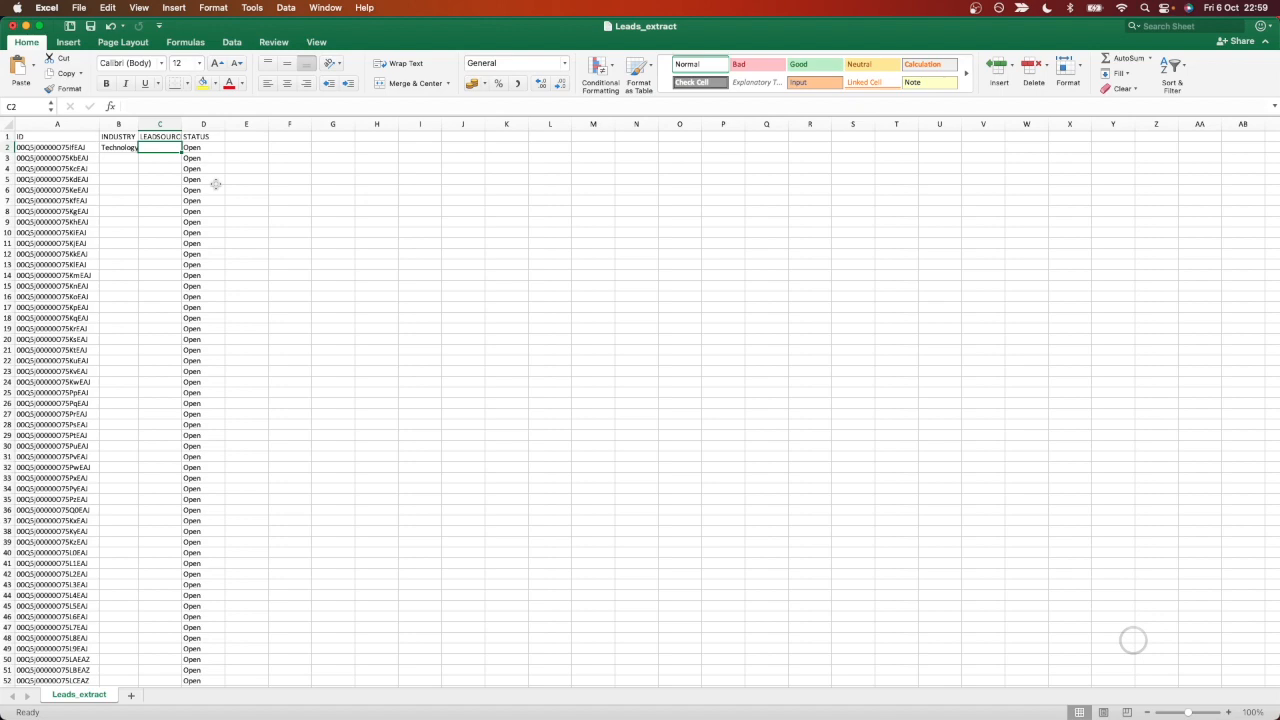
text(Tradeshow)
key(shift+Tab)
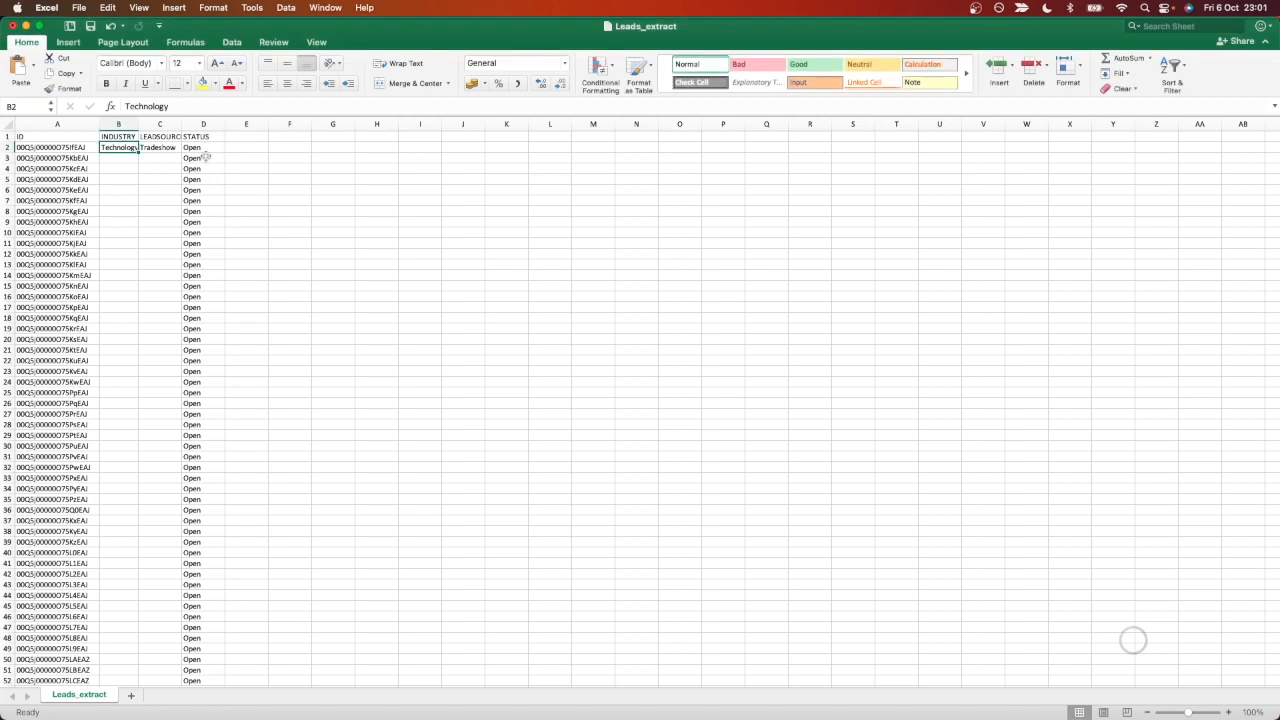
click(205, 149)
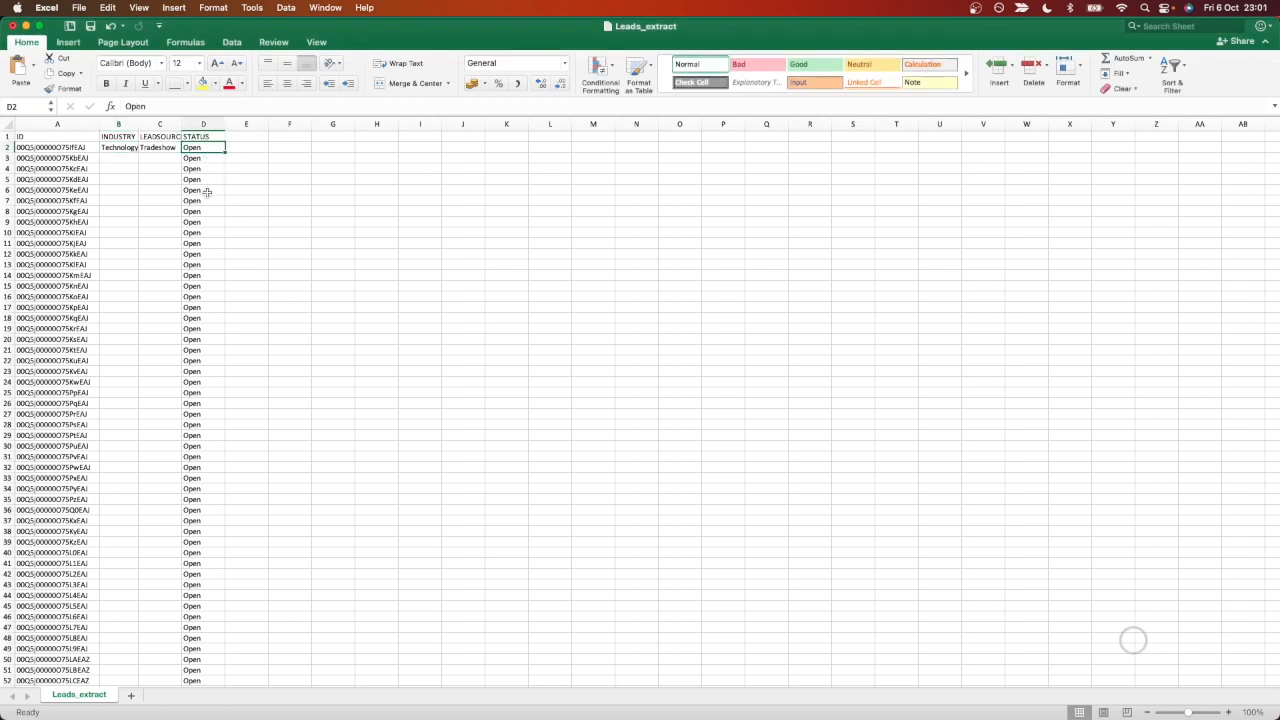
text(Open - Not Contacted)
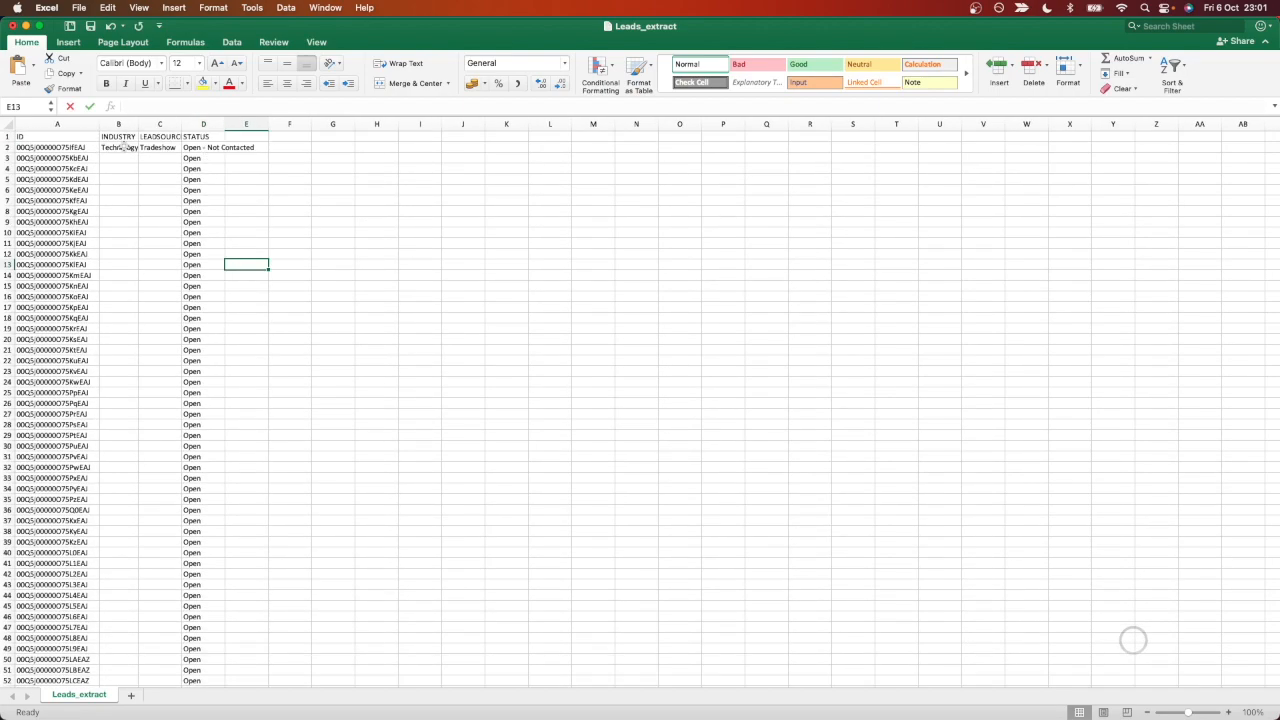
drag(118, 147, 211, 511)
Fill the row 2 values down every lead row and save Leads_extract.csv as CSV
scroll(175, 247, down, 2)
scroll(175, 247, up, 2)
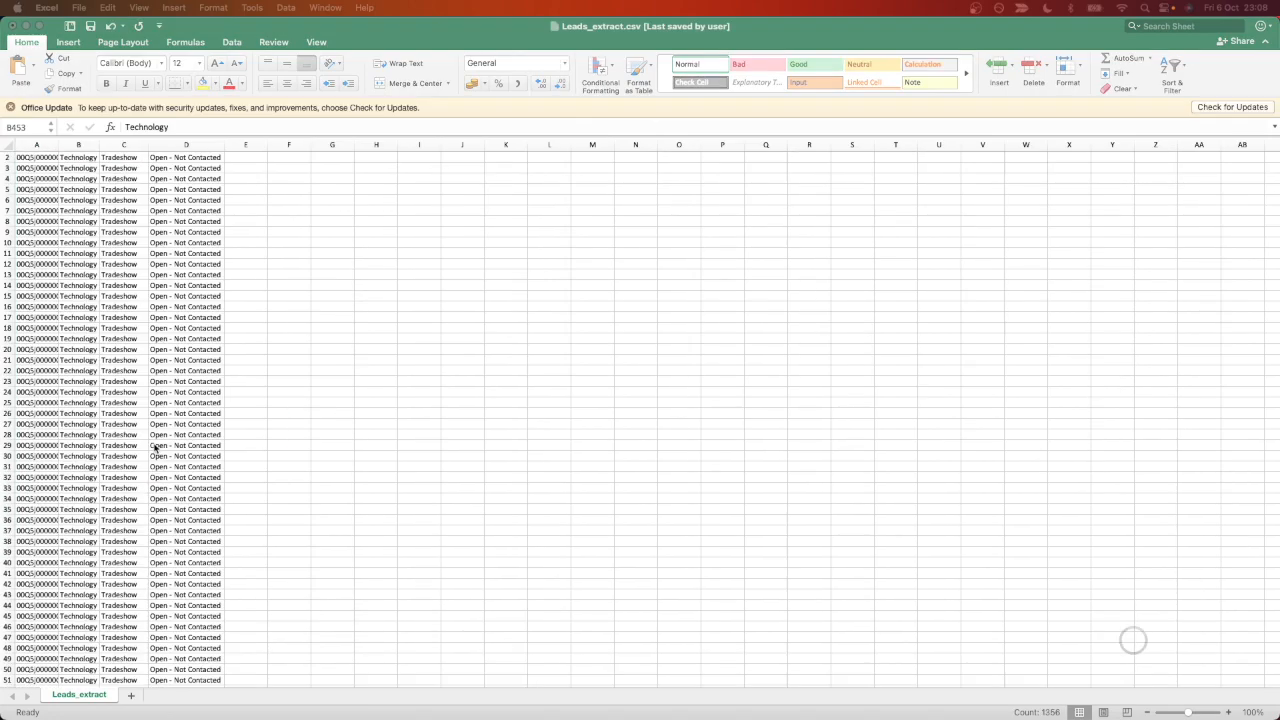
scroll(156, 455, down, 1)
scroll(156, 455, right, 1)
scroll(158, 457, left, 1)
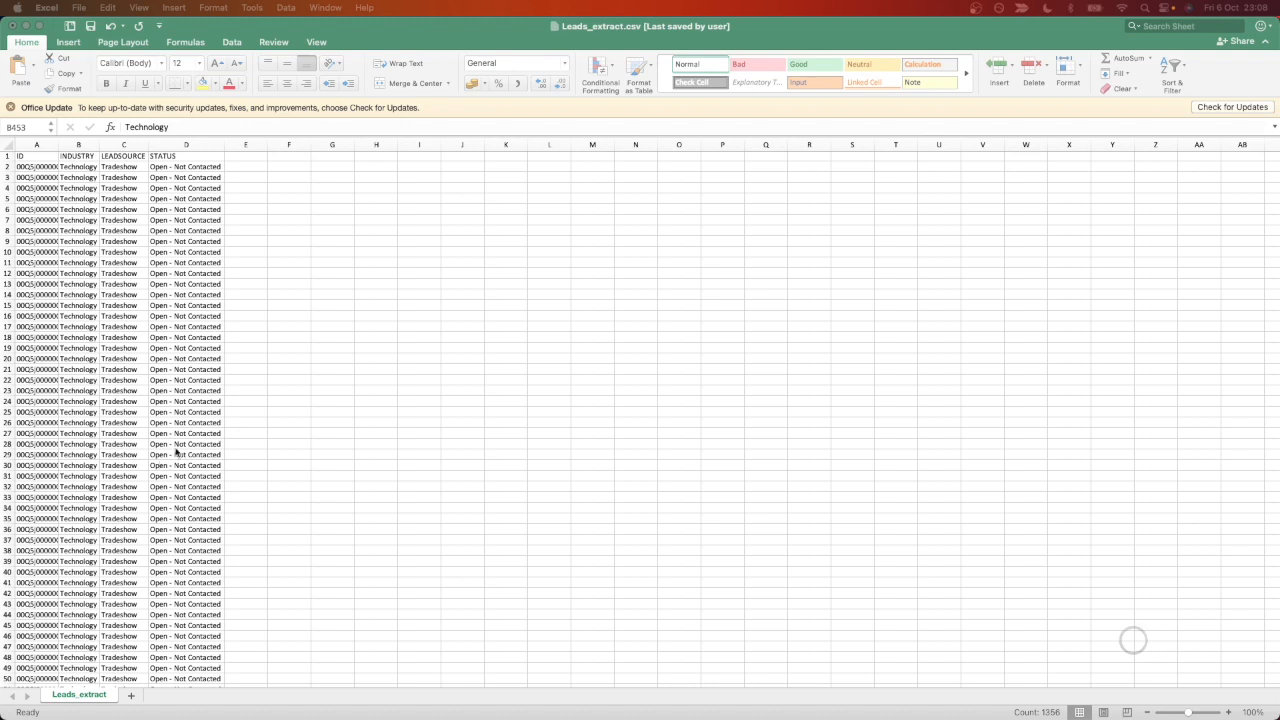
click(411, 218)
key(super+s)
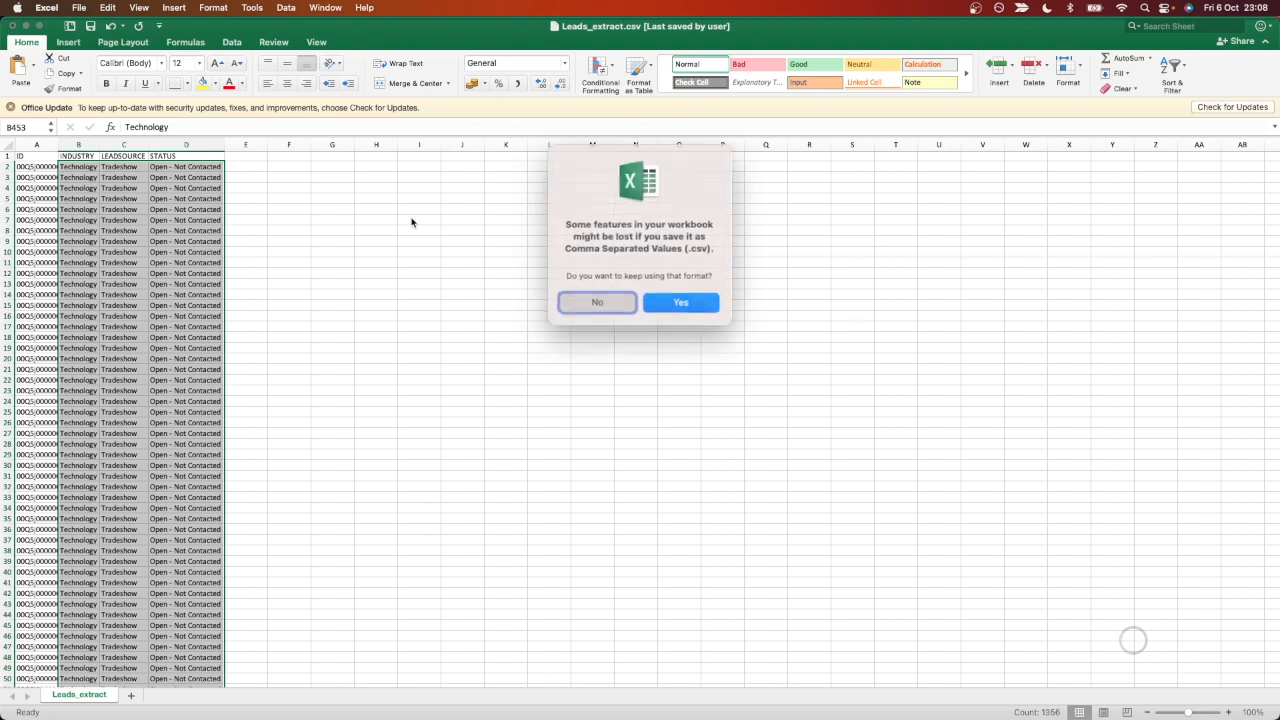
click(678, 300)
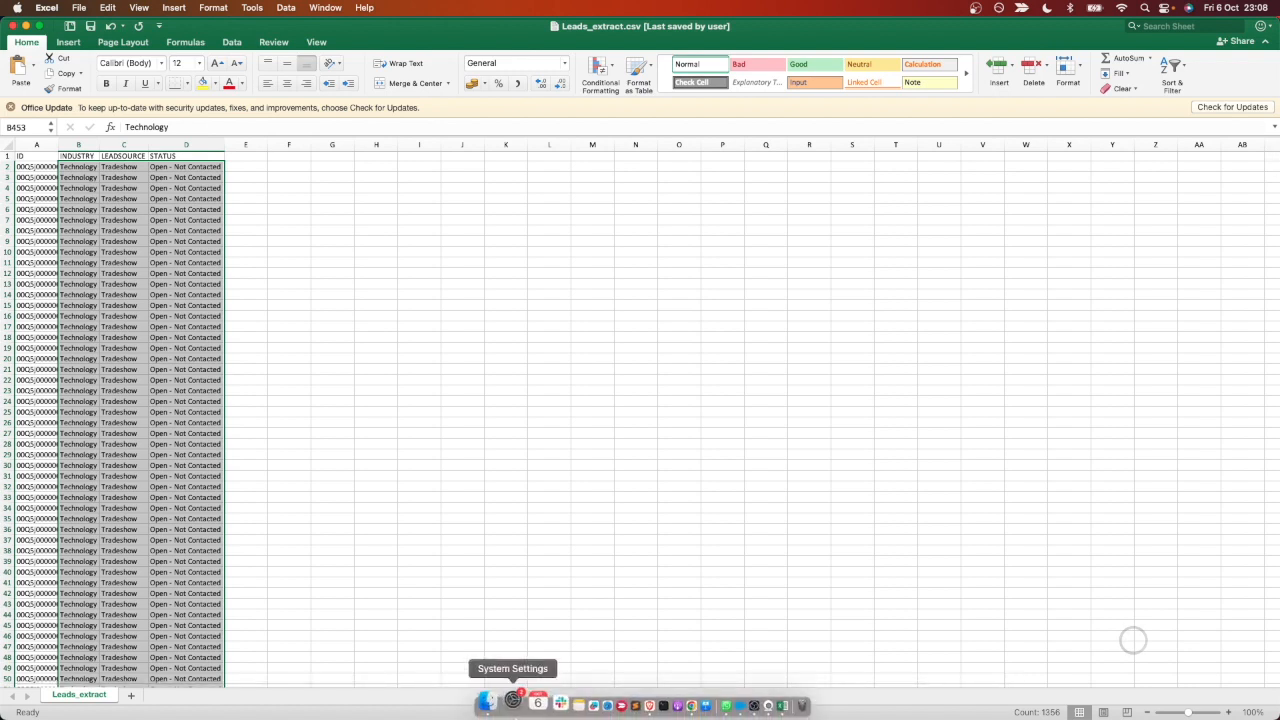
key(ctrl+Up)
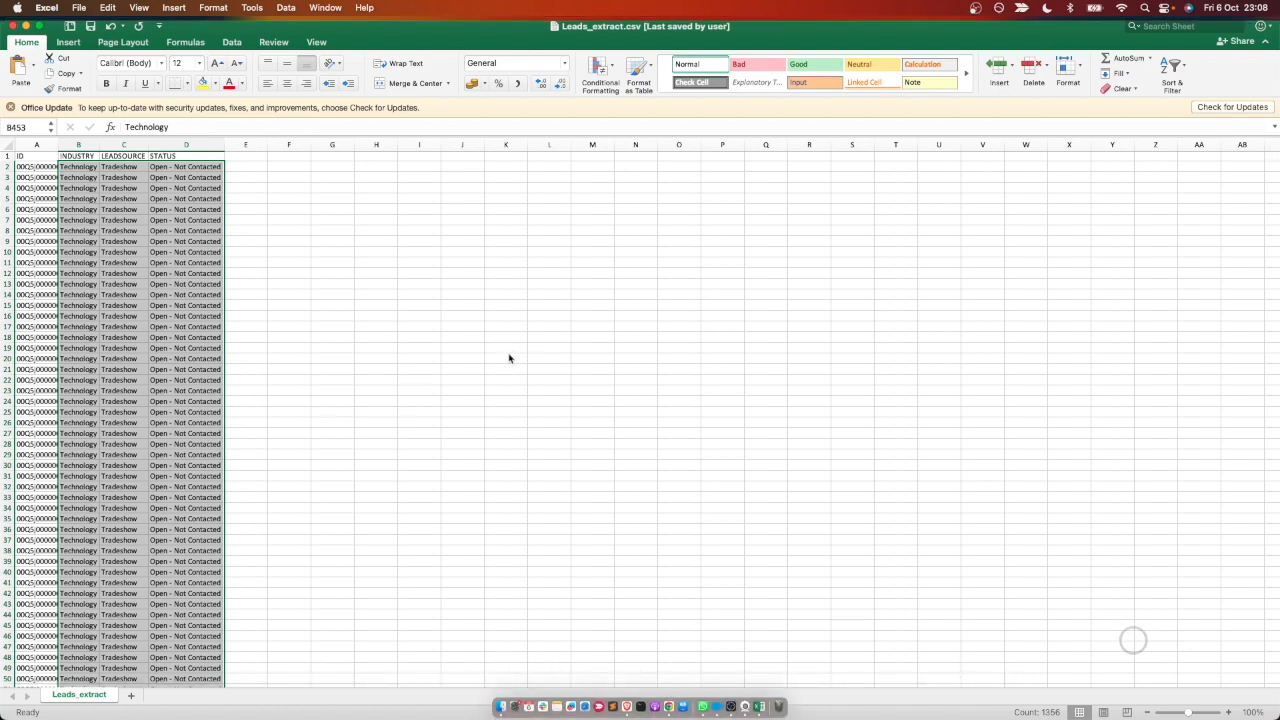
Start a Lead update from Leads_extract.csv and acknowledge the 452-record initialization
click(679, 112)
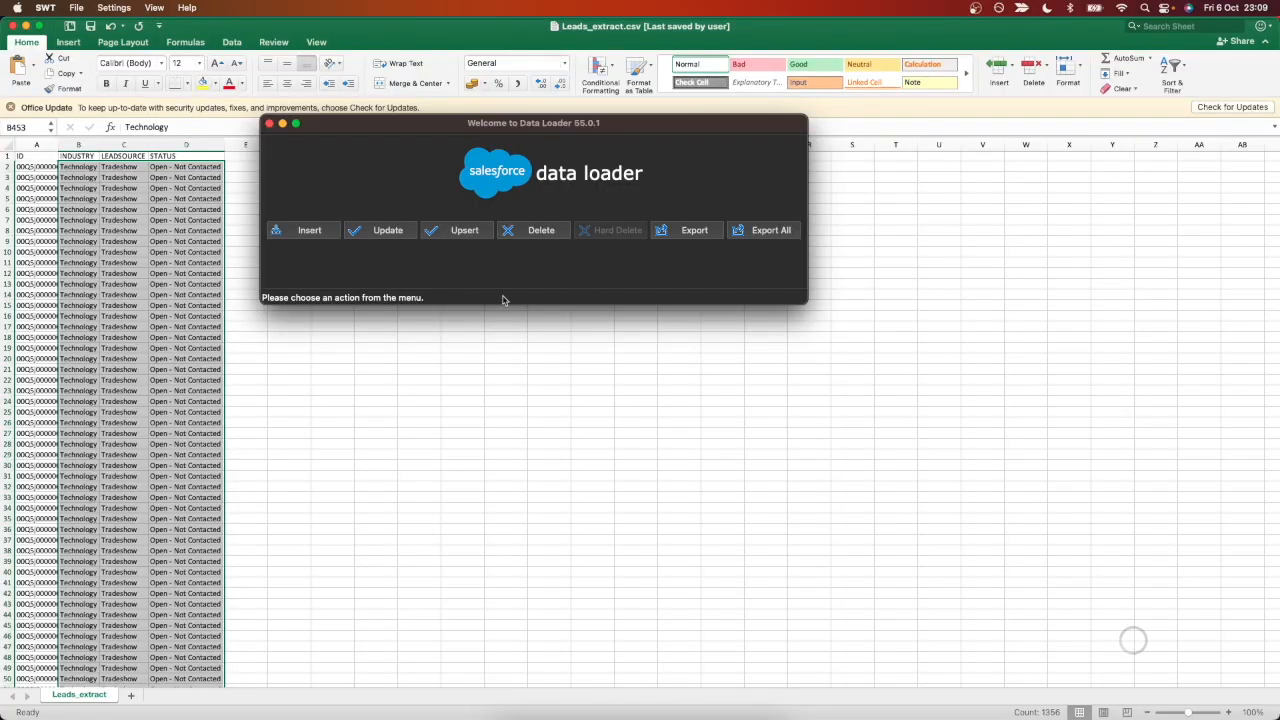
click(371, 231)
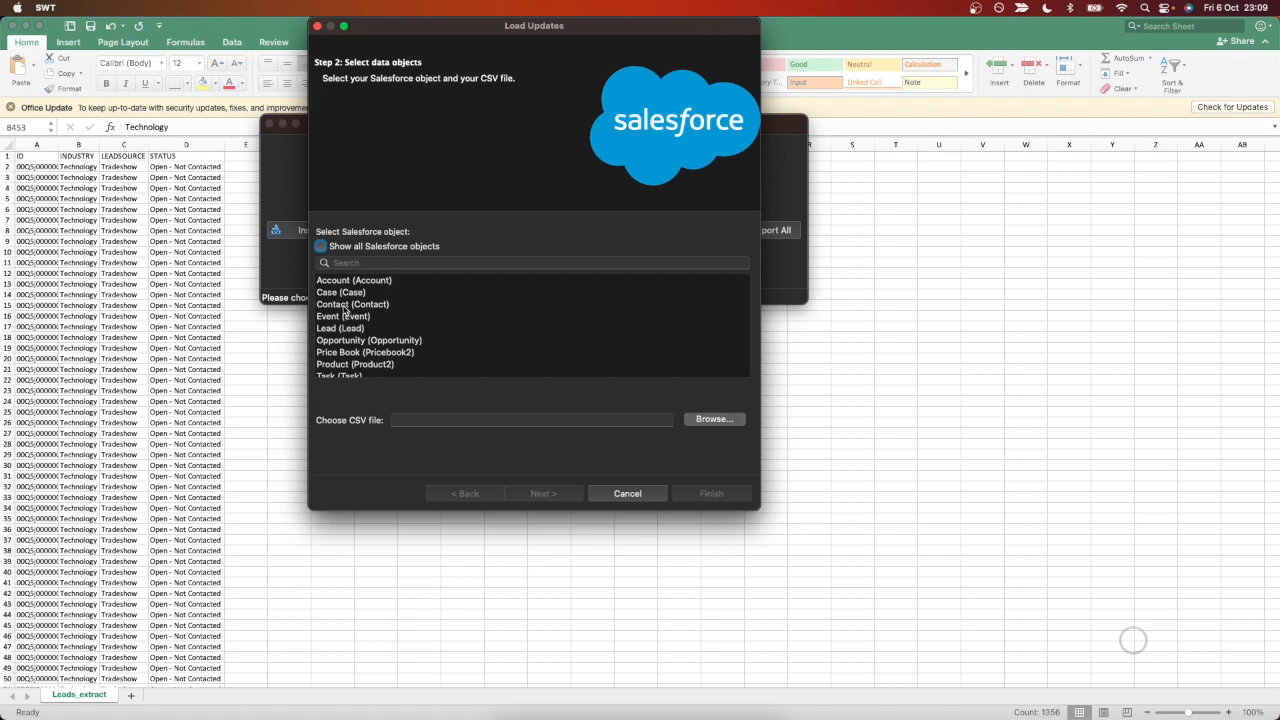
click(348, 329)
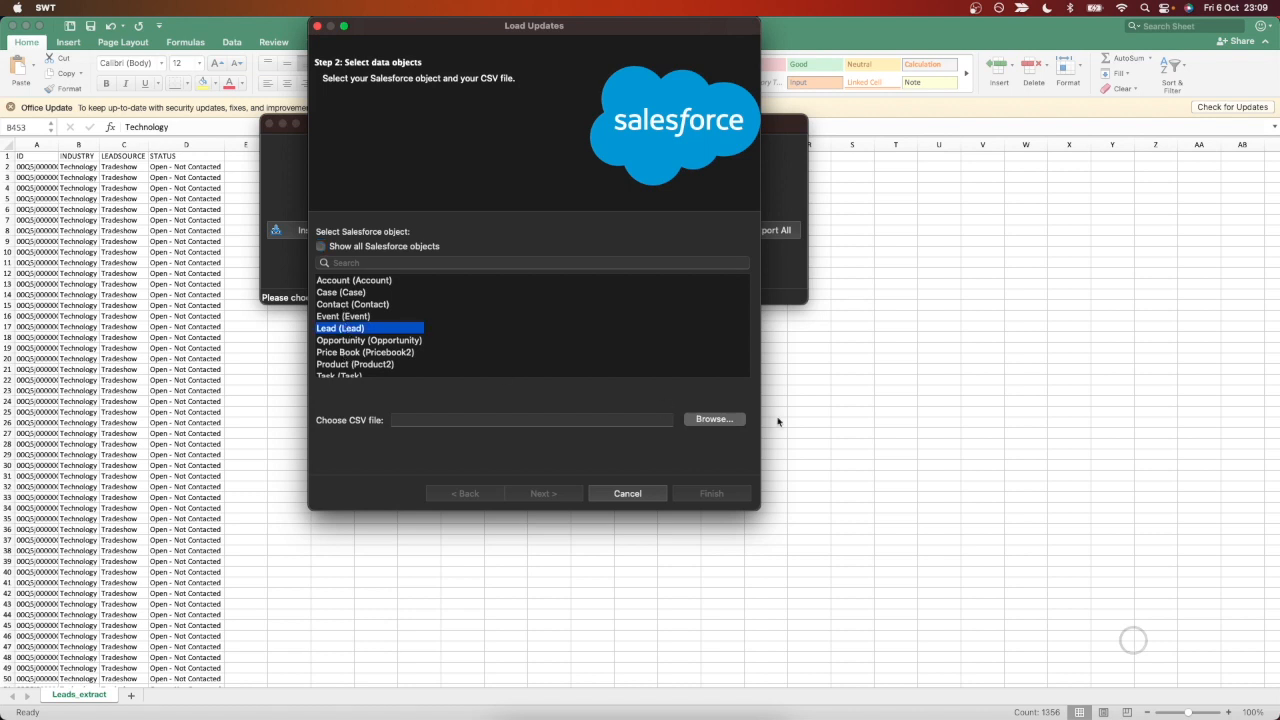
click(716, 421)
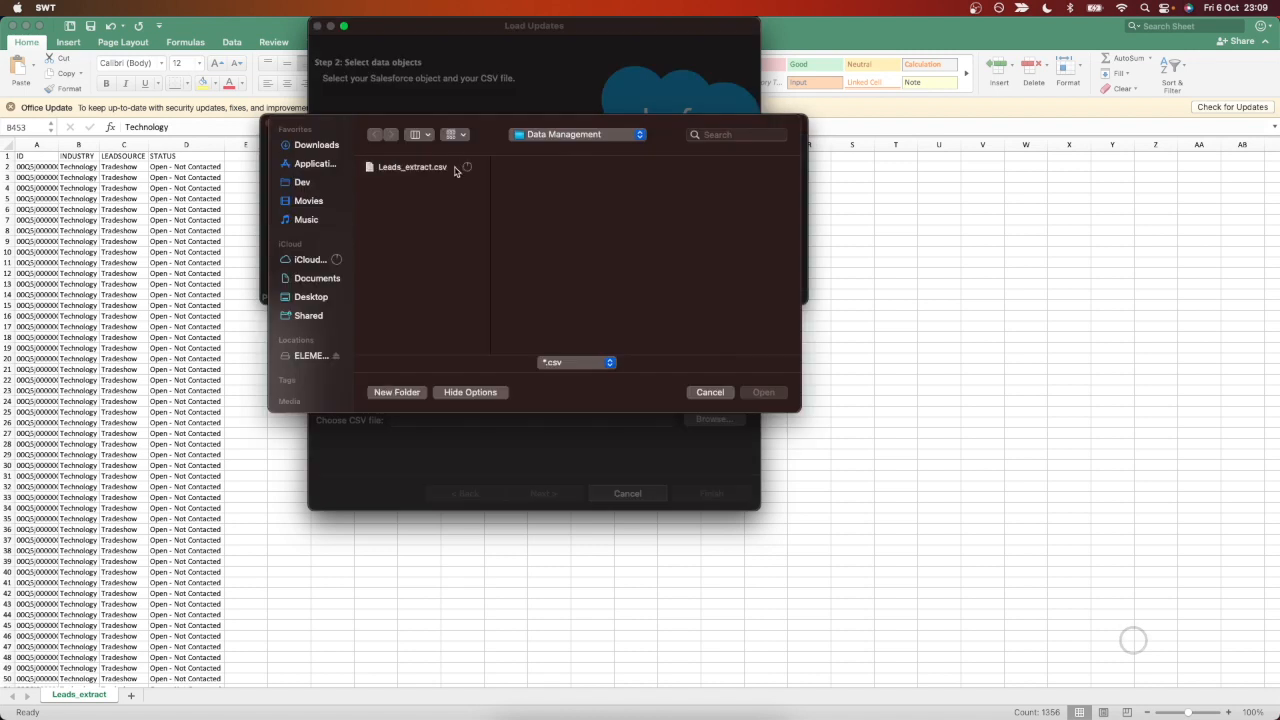
click(369, 168)
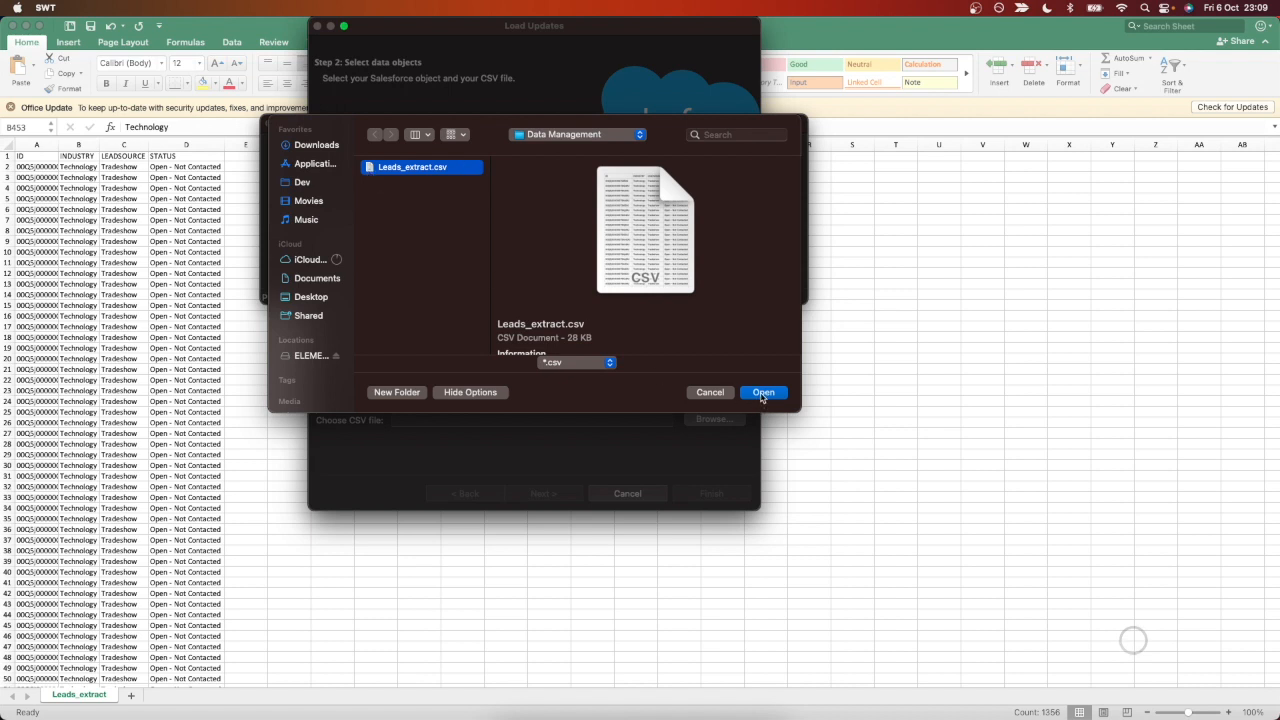
click(762, 393)
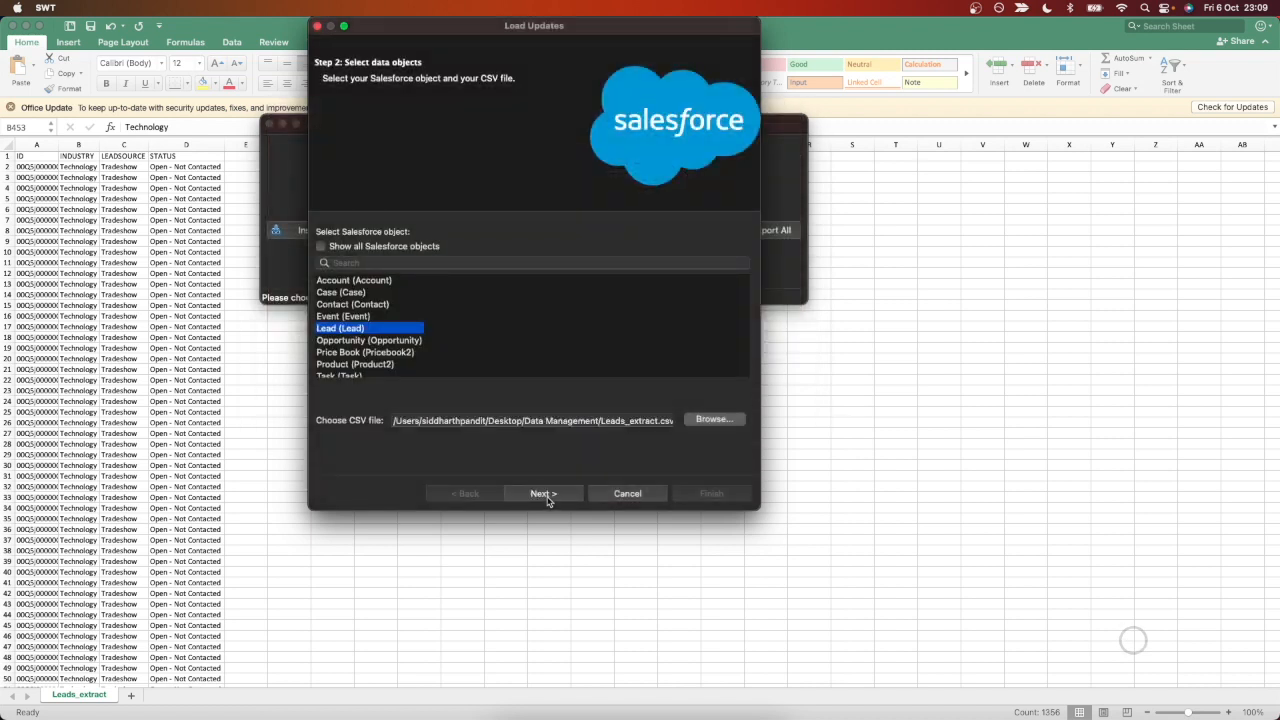
click(547, 497)
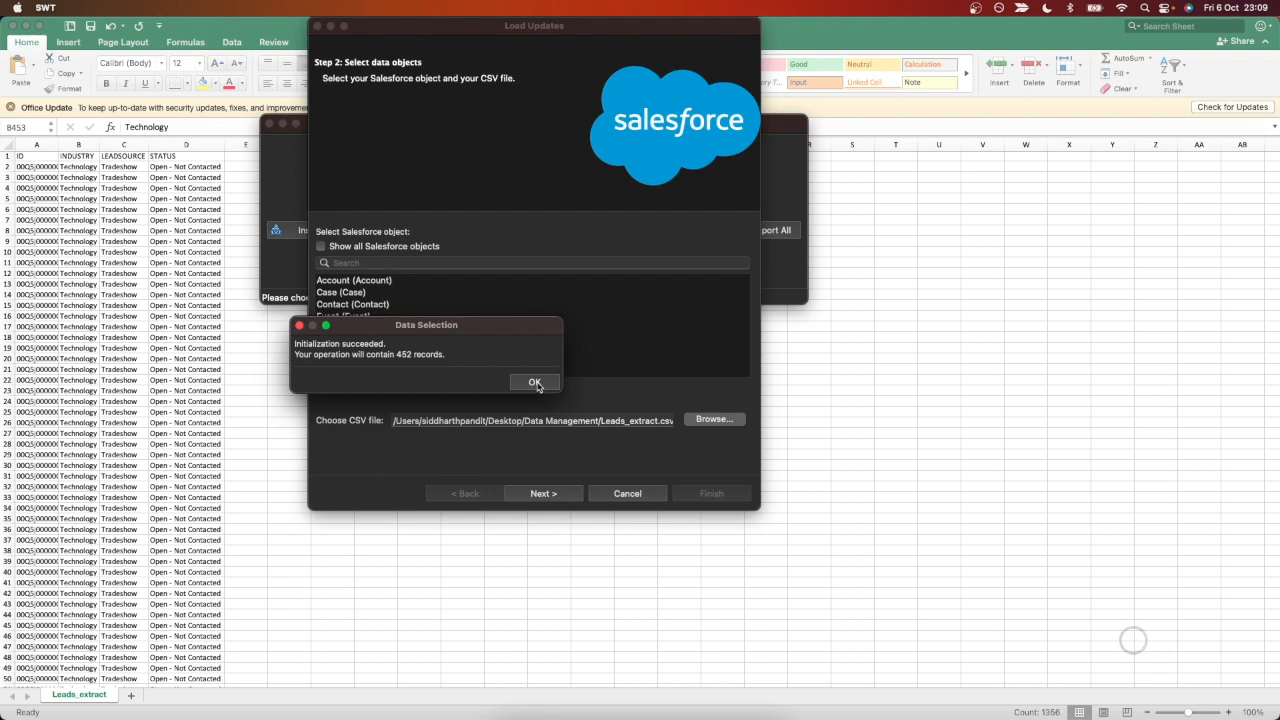
click(535, 383)
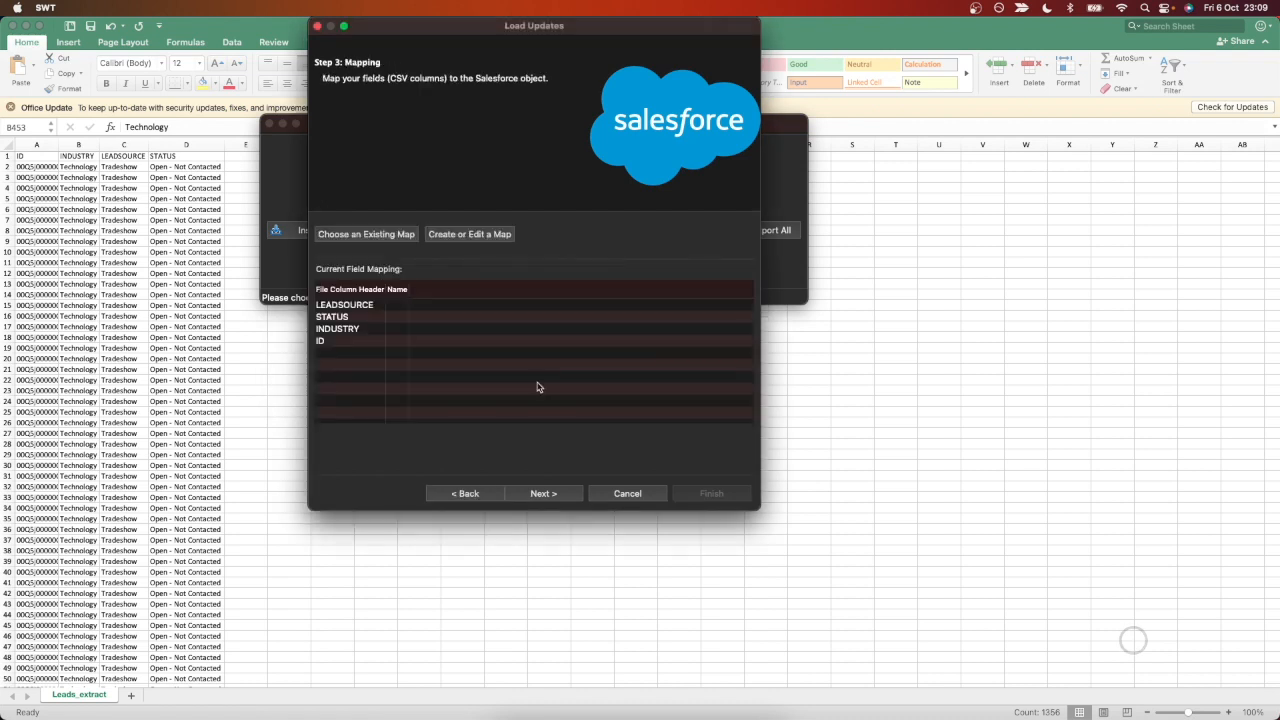
Auto-match the LEADSOURCE, STATUS, ID and INDUSTRY columns to their Lead fields
click(489, 235)
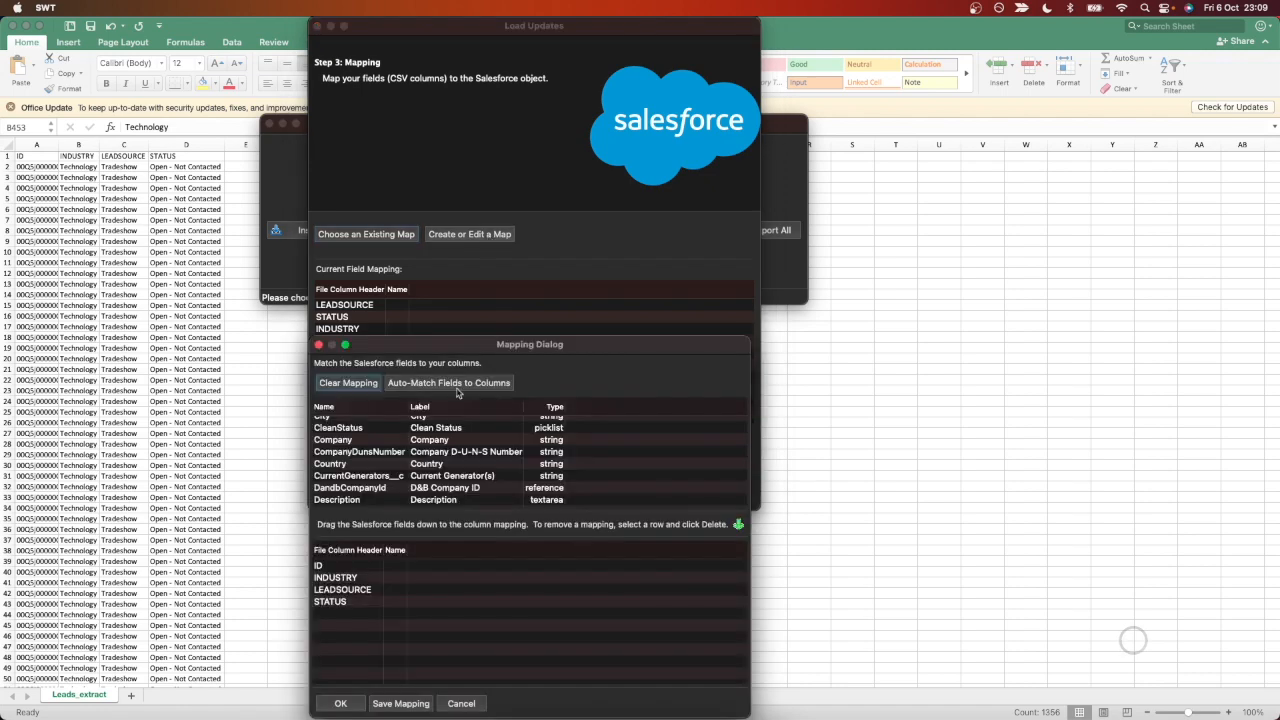
drag(497, 345, 499, 112)
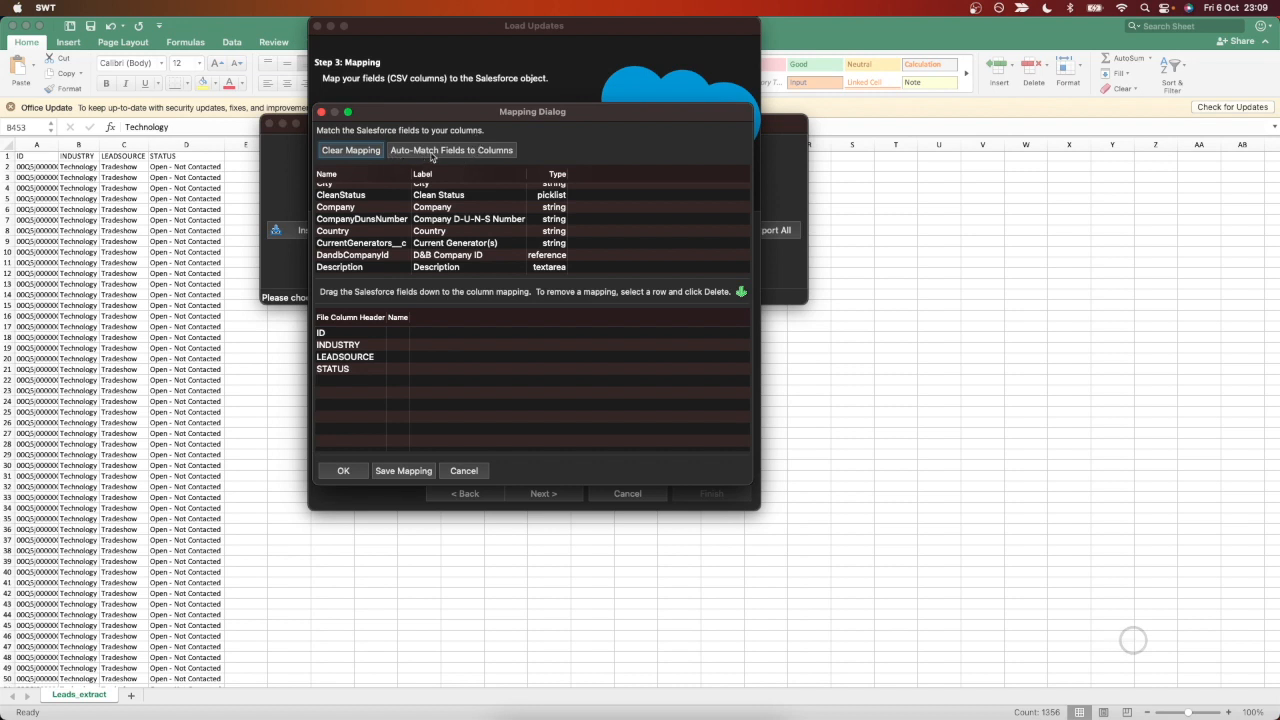
click(432, 150)
click(343, 471)
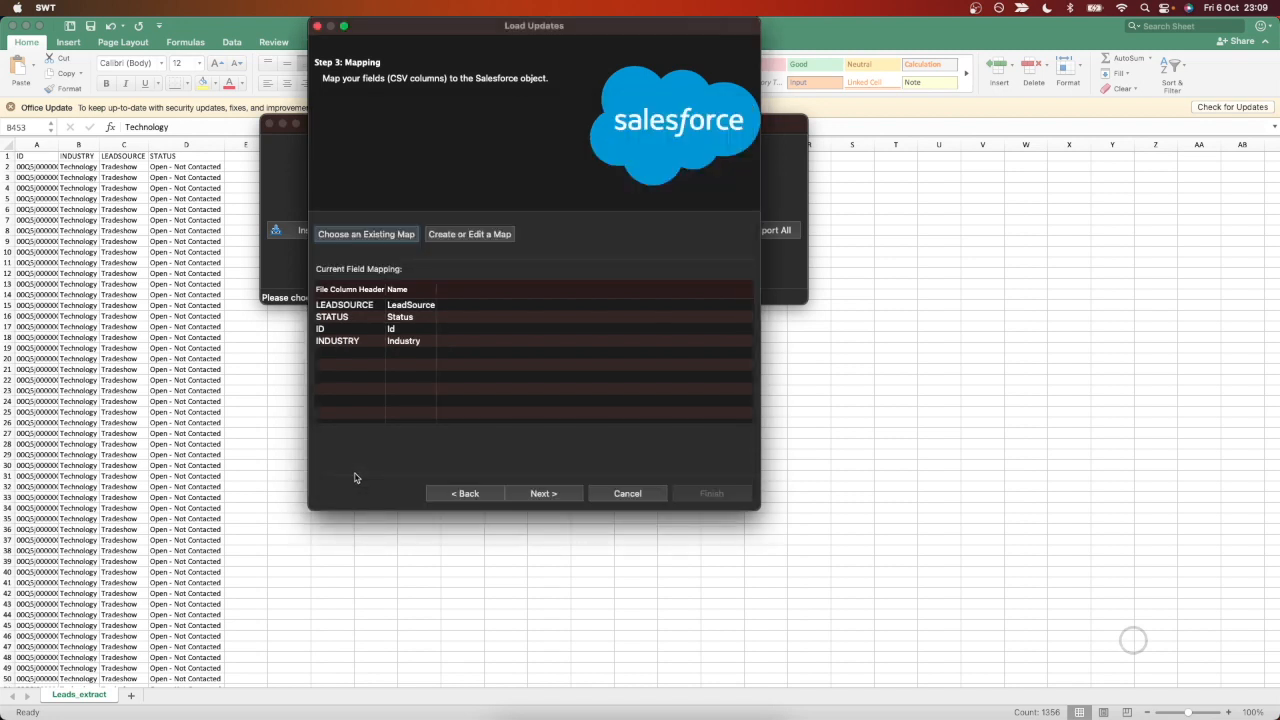
click(543, 493)
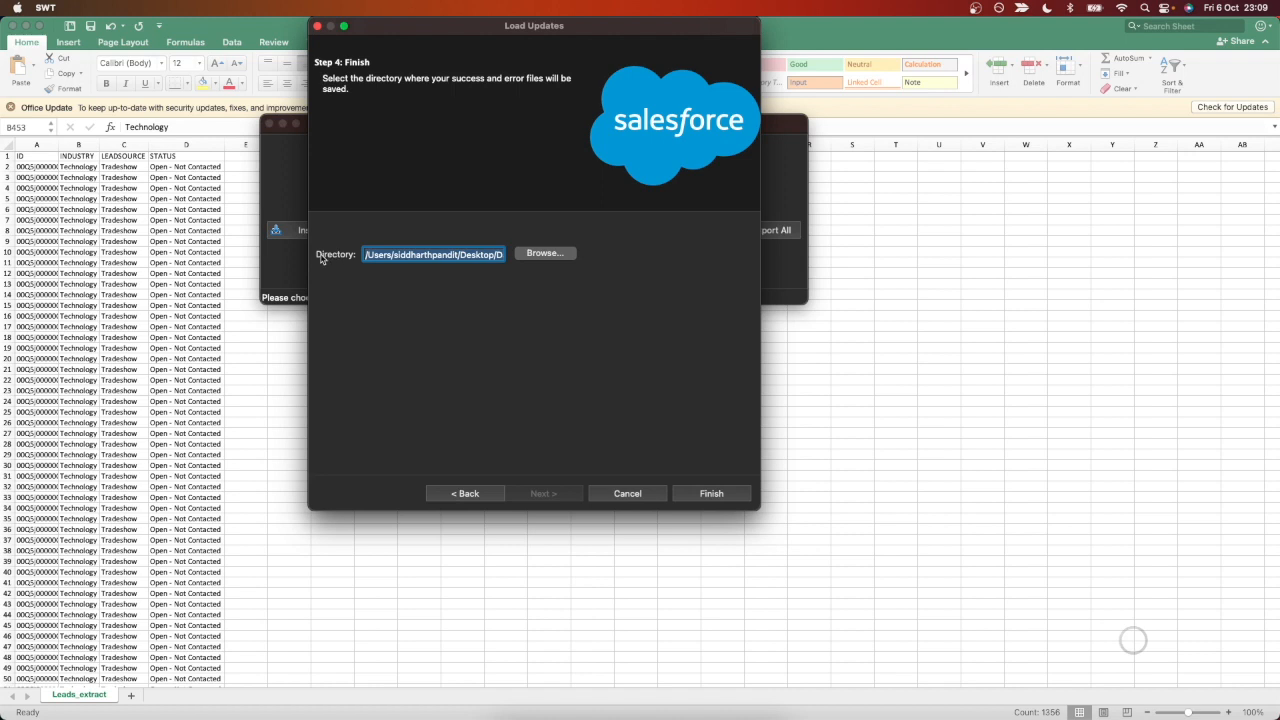
Create a Logs folder in Data Management as the output directory and run the update
double_click(454, 254)
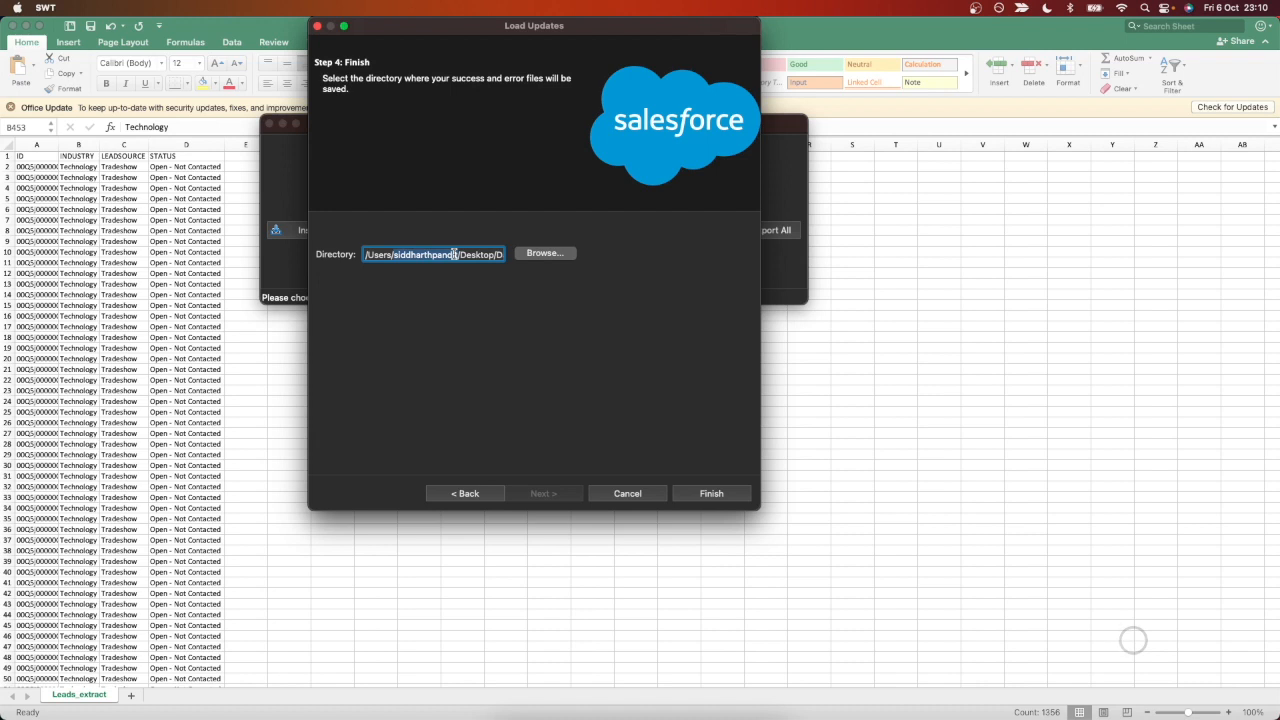
triple_click(487, 254)
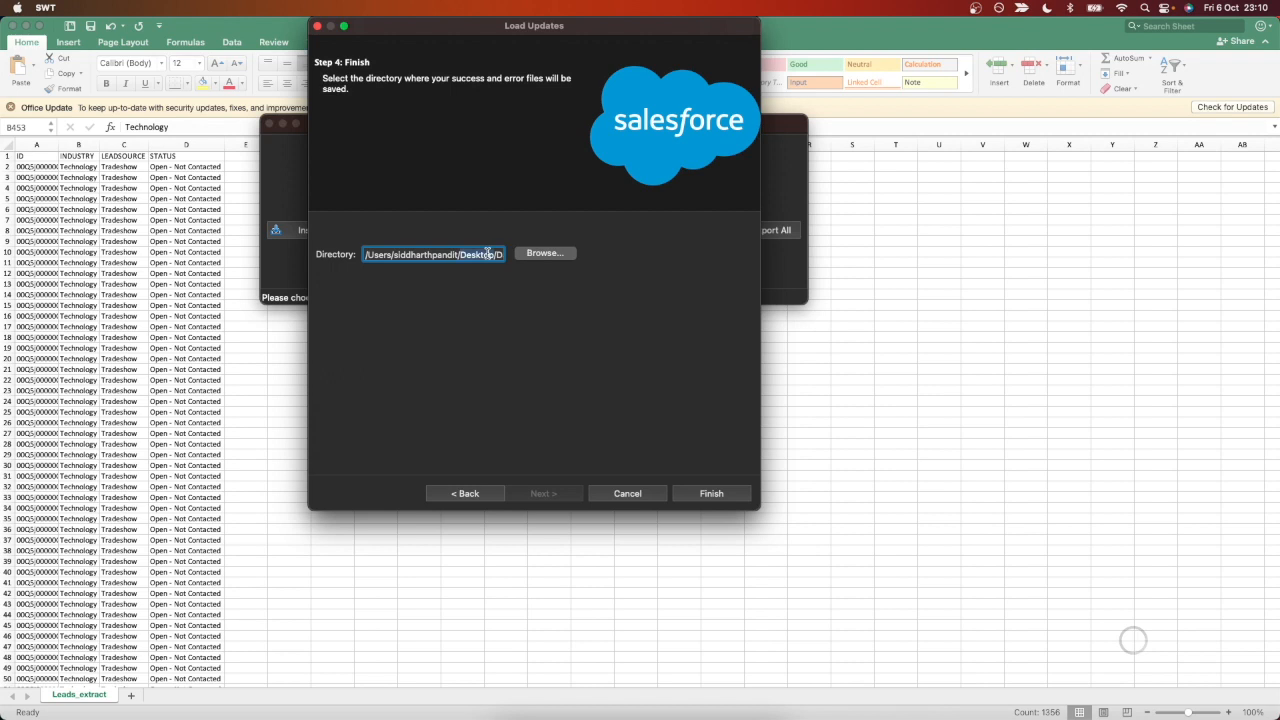
click(545, 253)
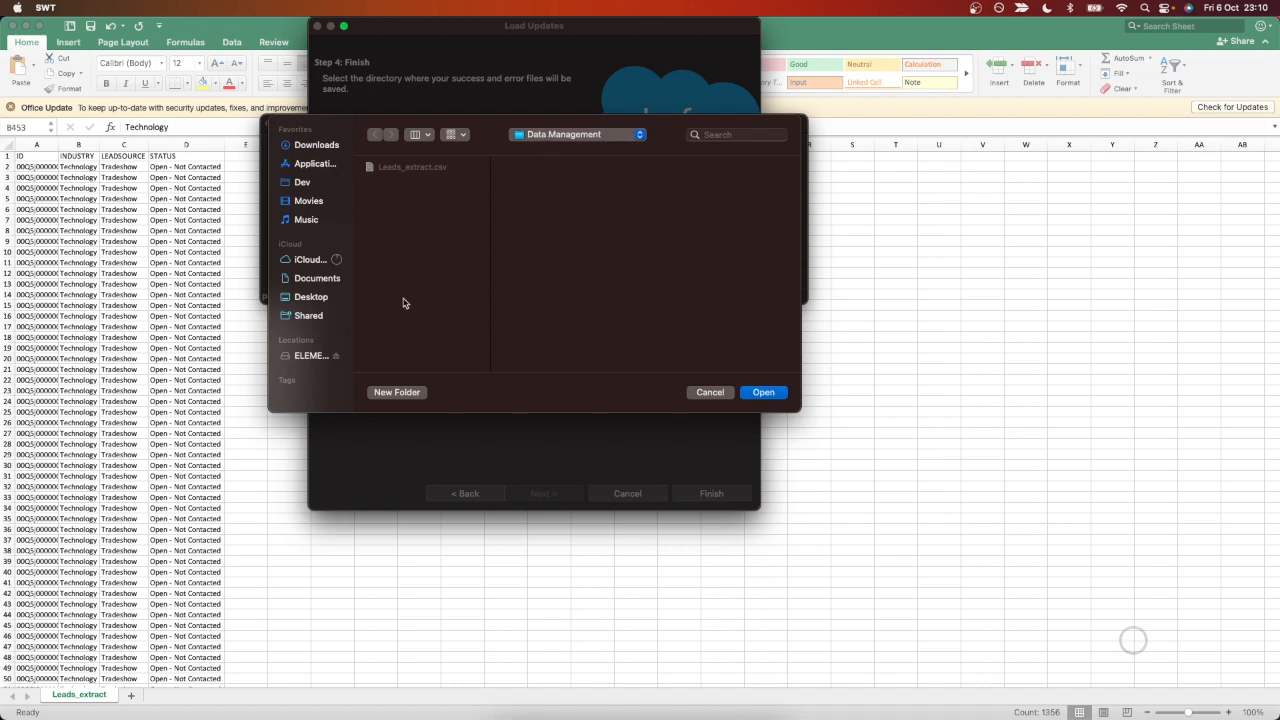
click(405, 393)
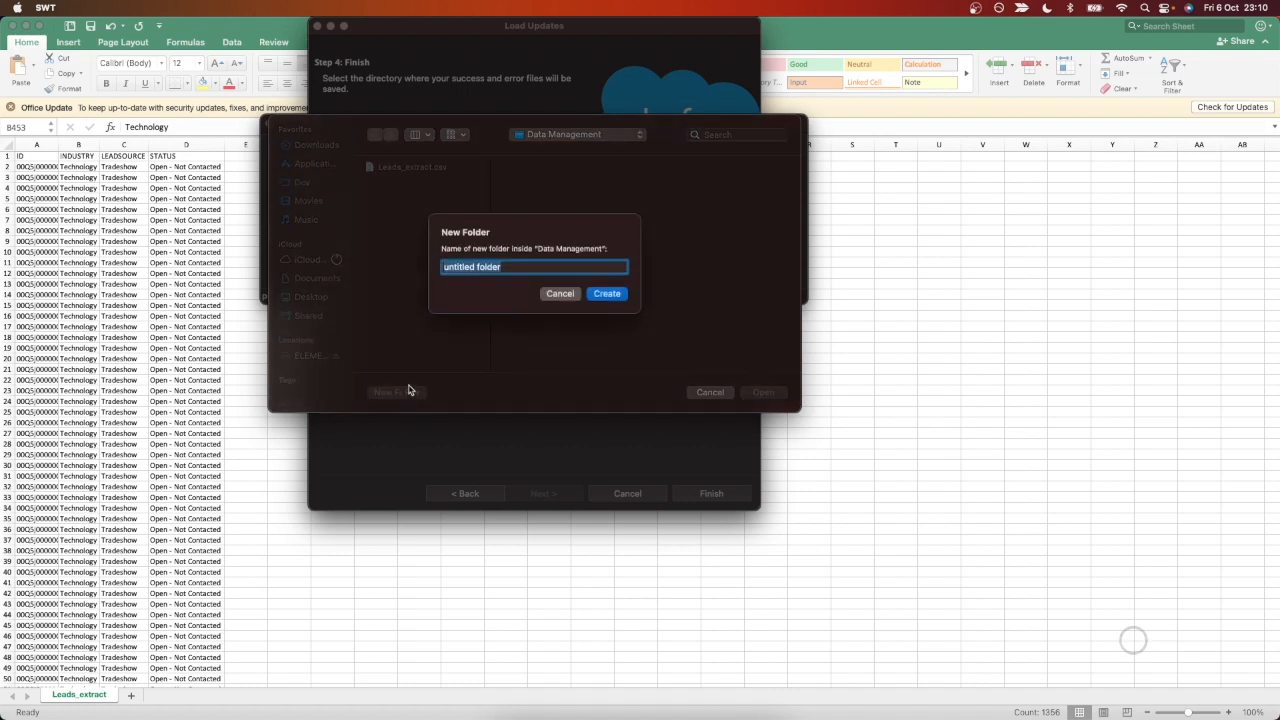
text(Logs)
click(592, 293)
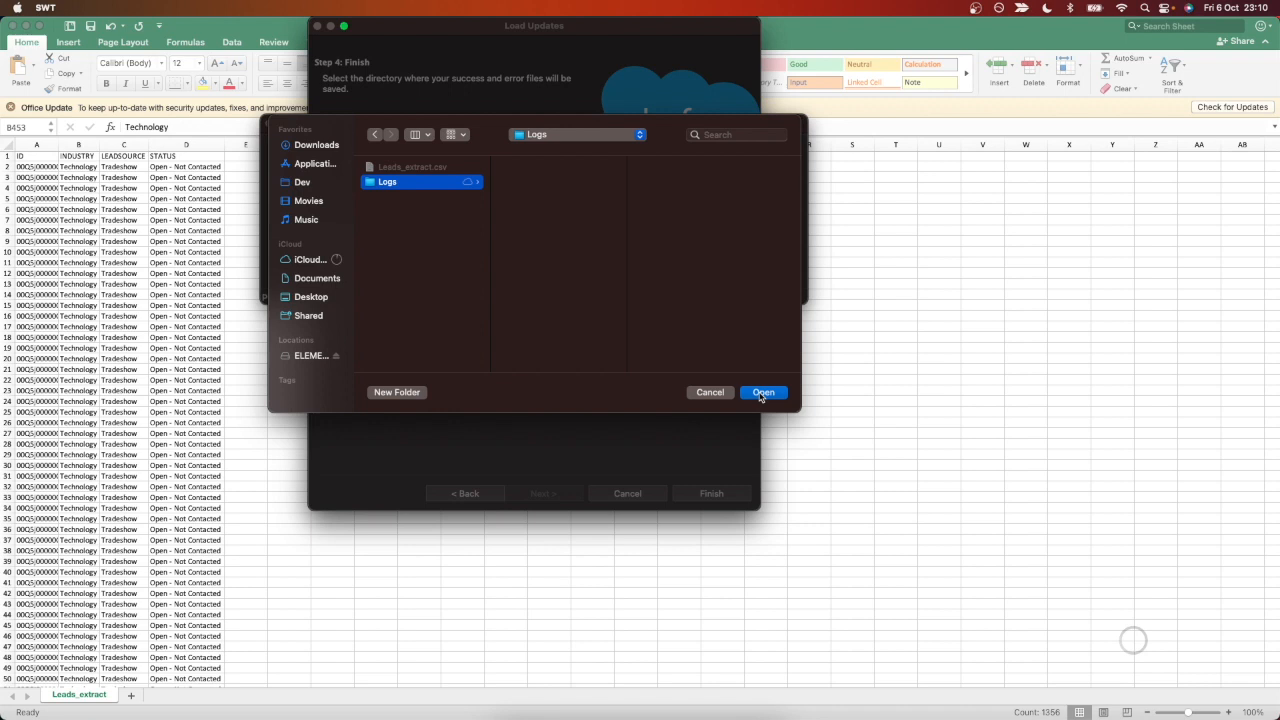
click(400, 182)
click(764, 392)
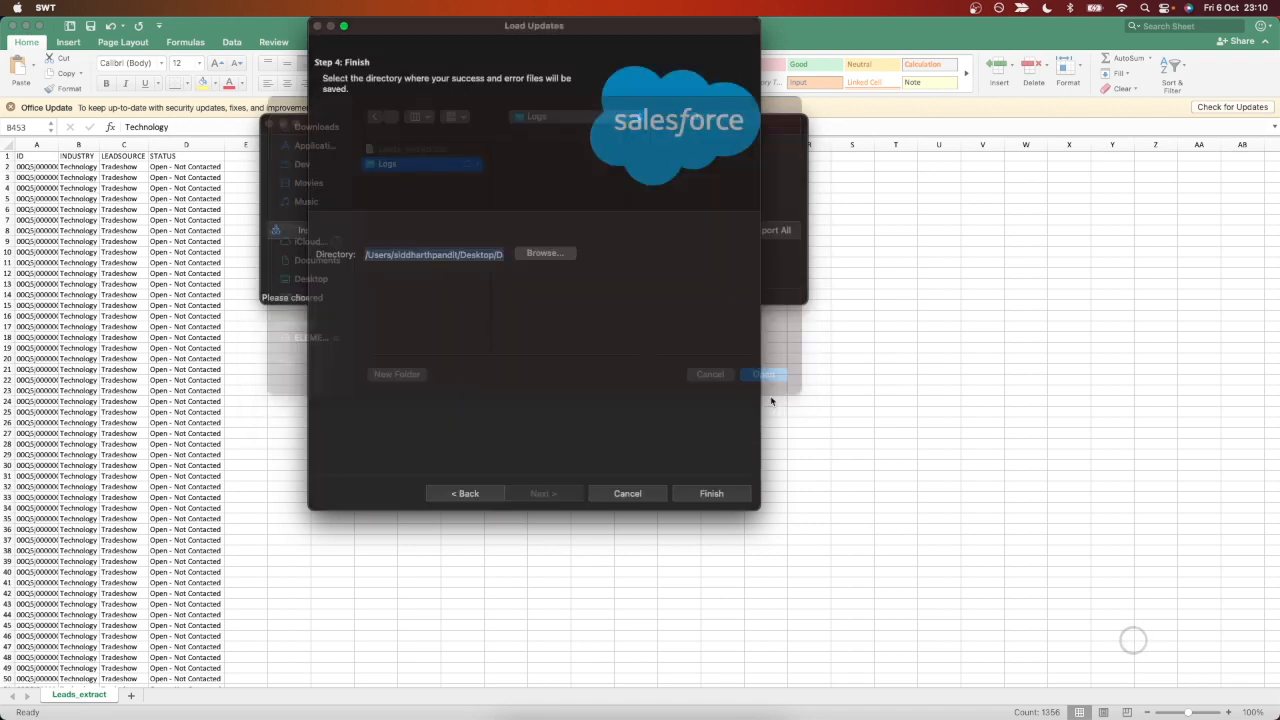
click(712, 494)
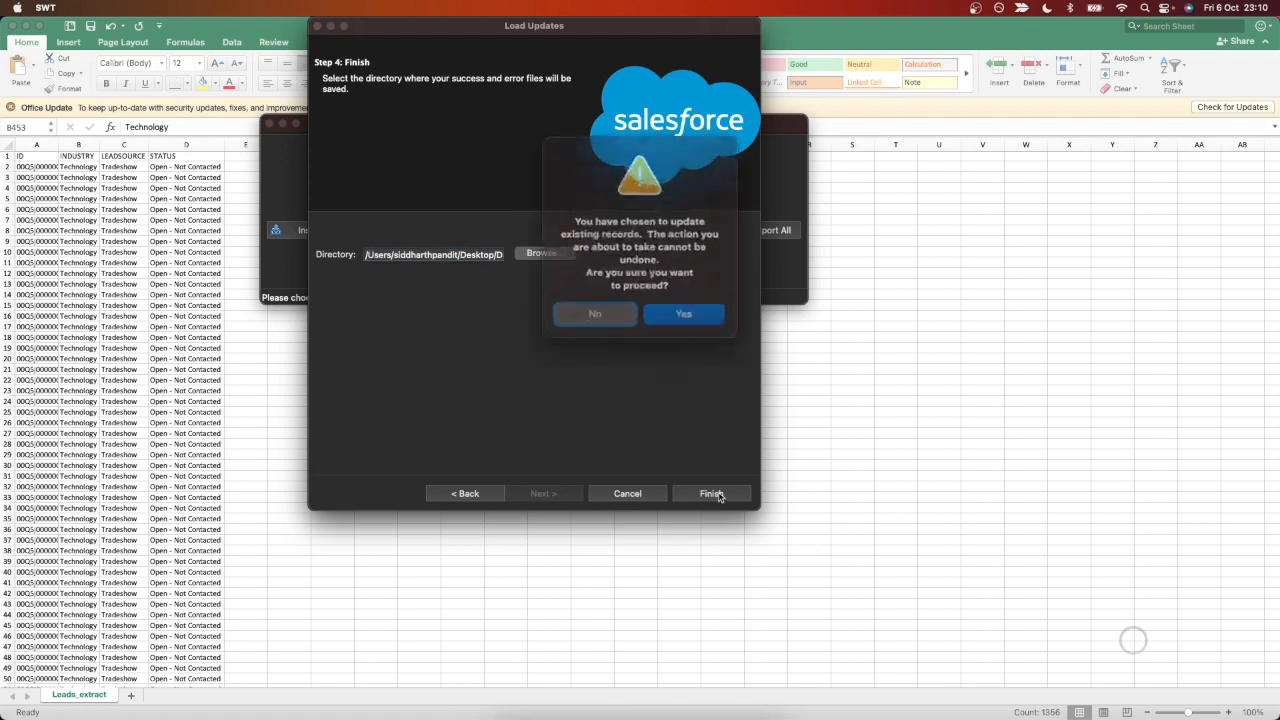
Confirm the Lead update, dismiss the 452-success, 0-error summary, and return to Chrome
click(677, 307)
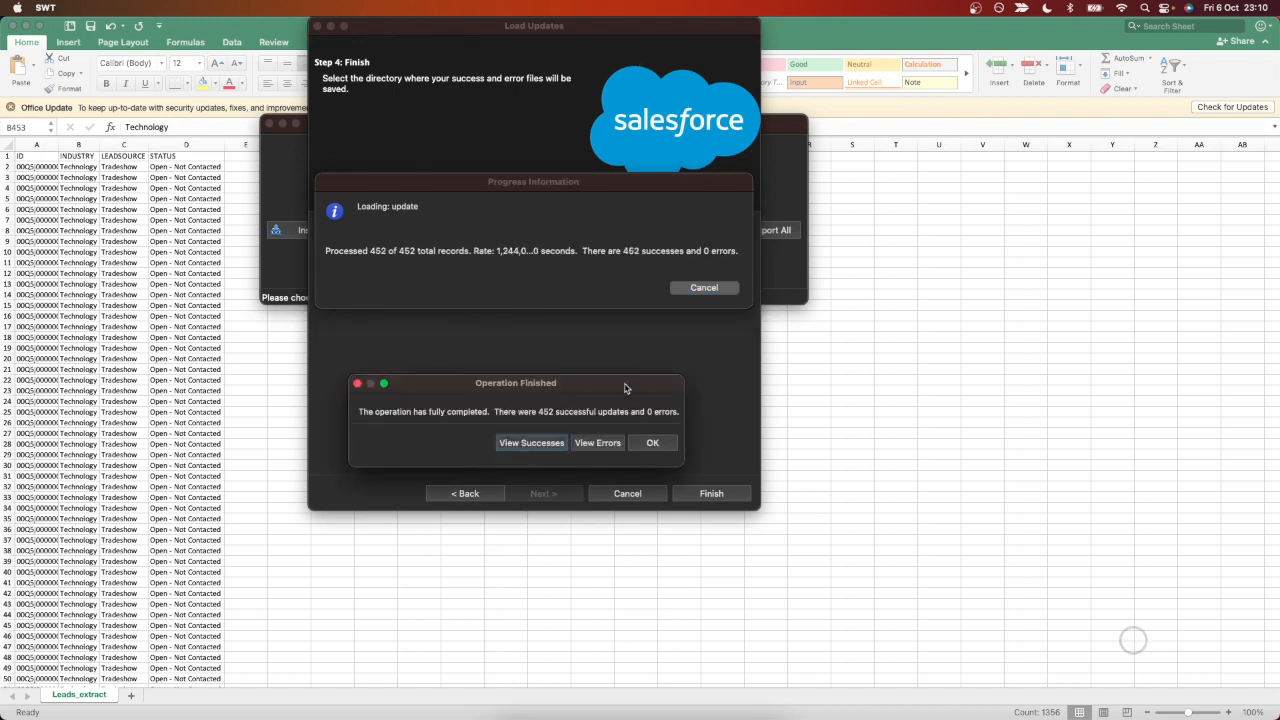
click(649, 443)
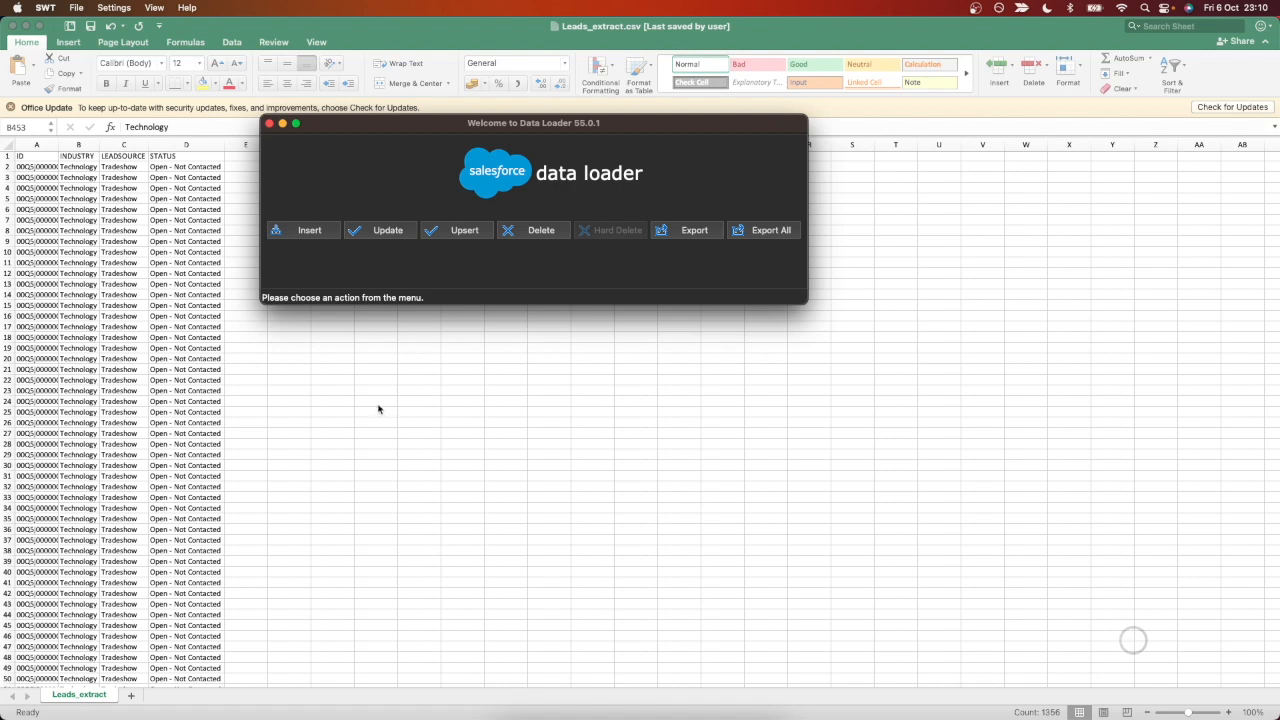
key(super+Tab)
key(super+Tab)
key(super+Tab)
key(super+Tab)
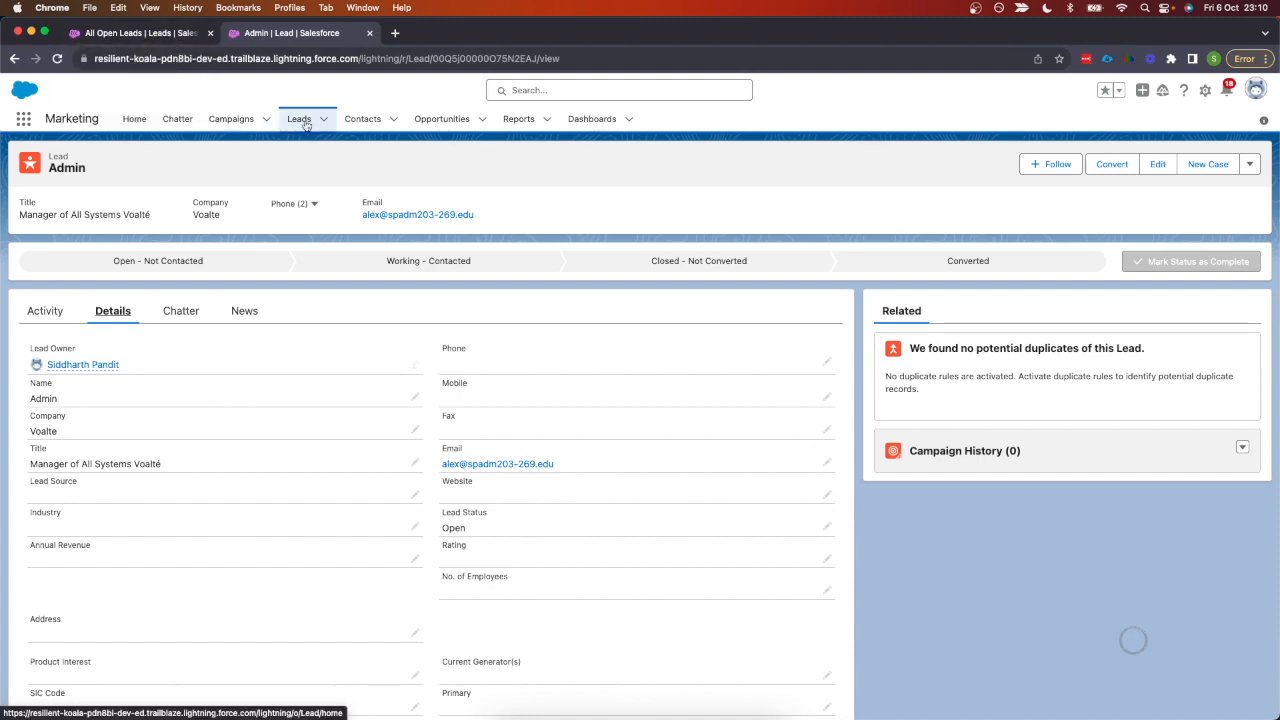
Refresh All Open Leads and check a lead shows Tradeshow, Technology and Open - Not Contacted
click(112, 33)
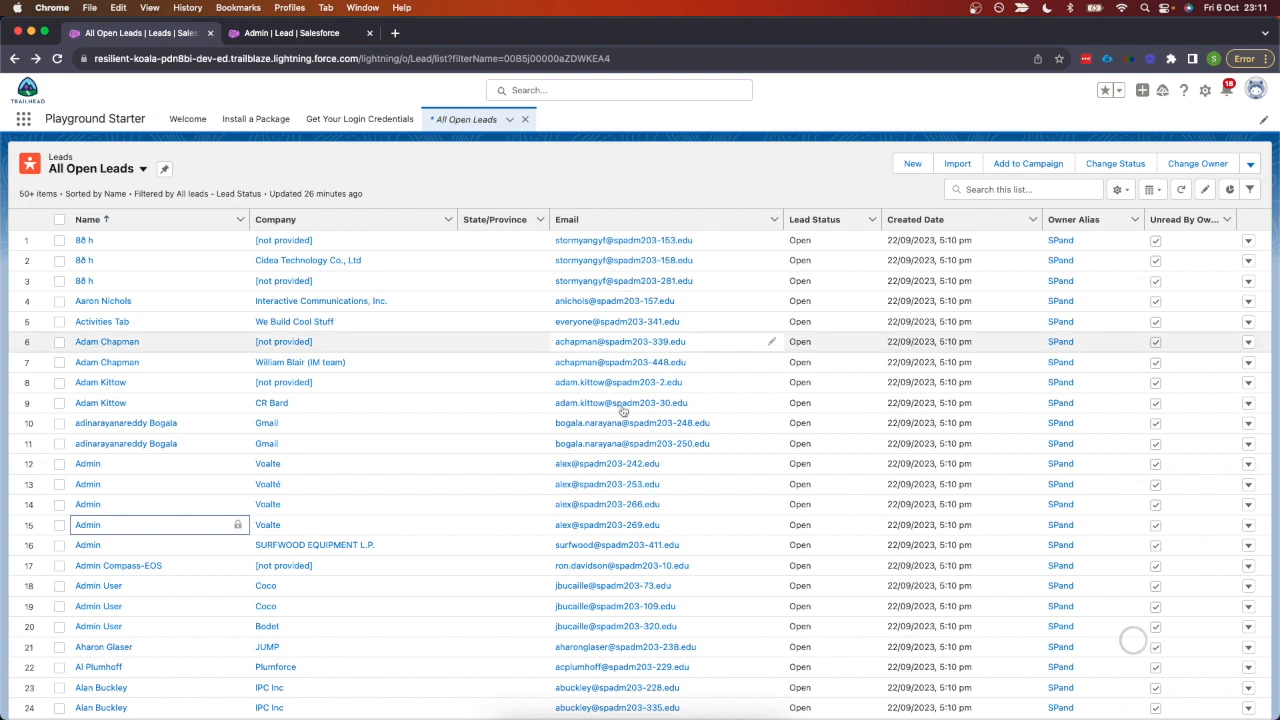
click(1181, 190)
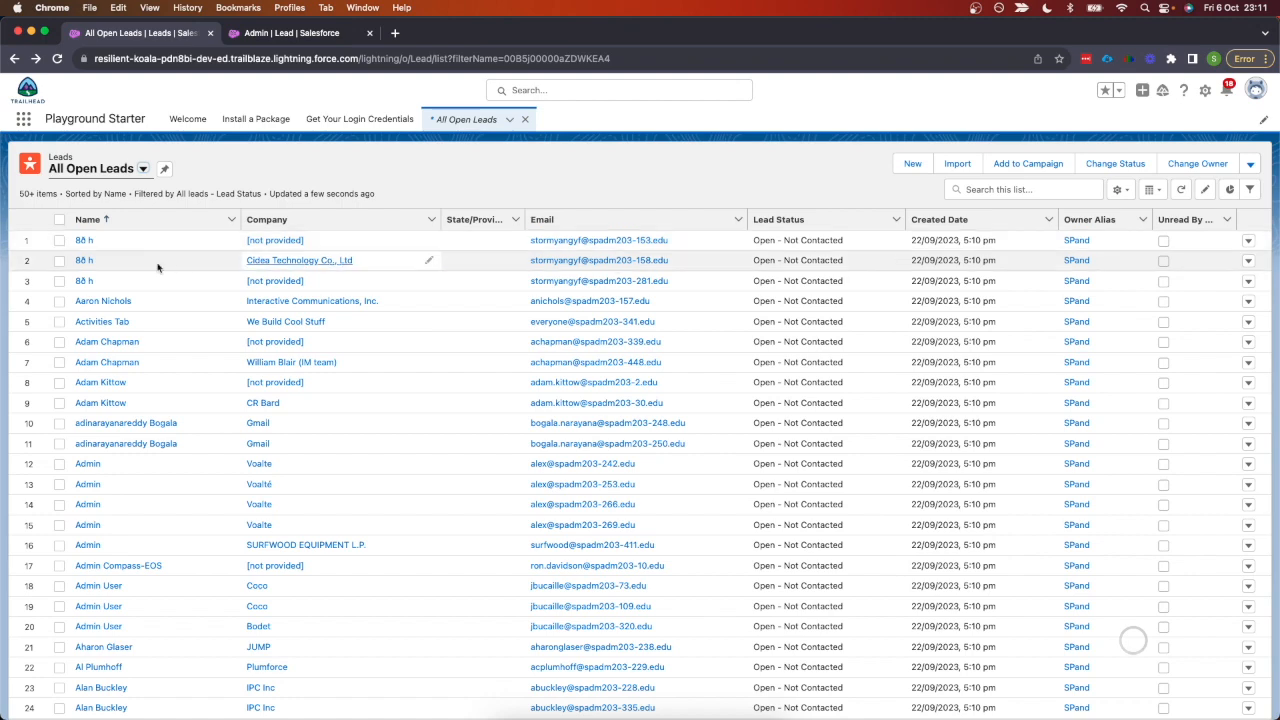
click(93, 304)
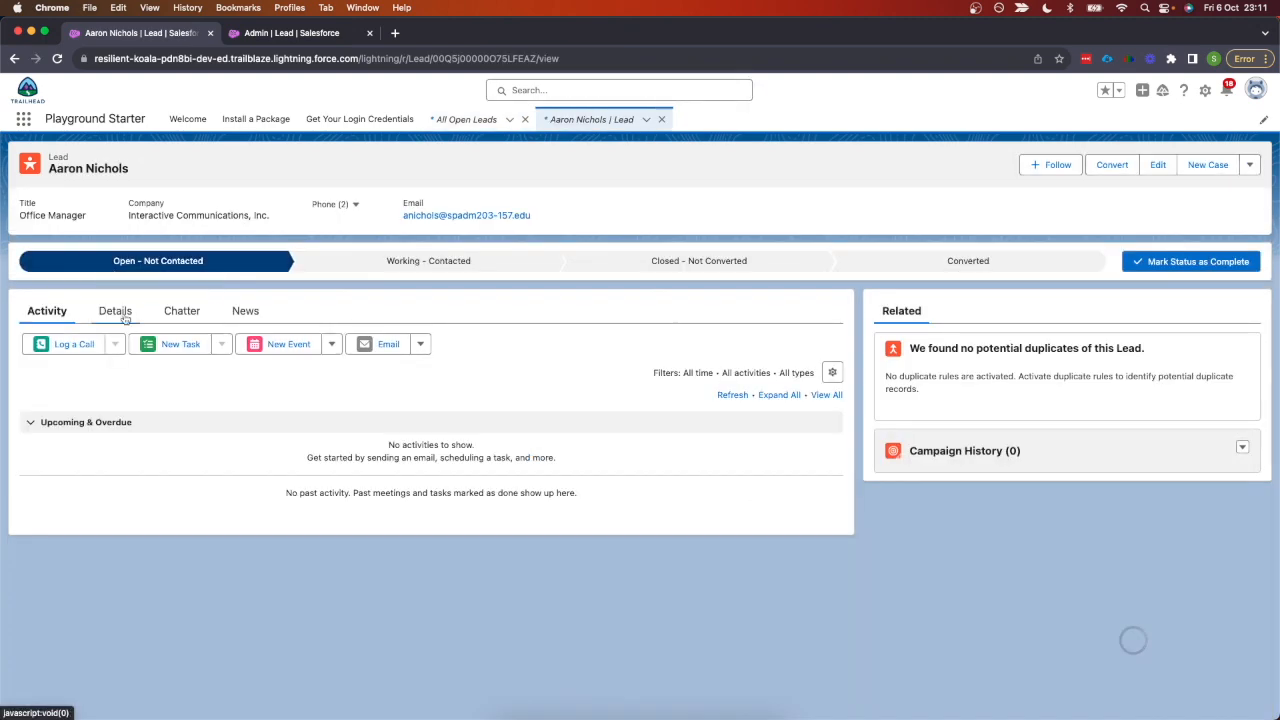
click(116, 313)
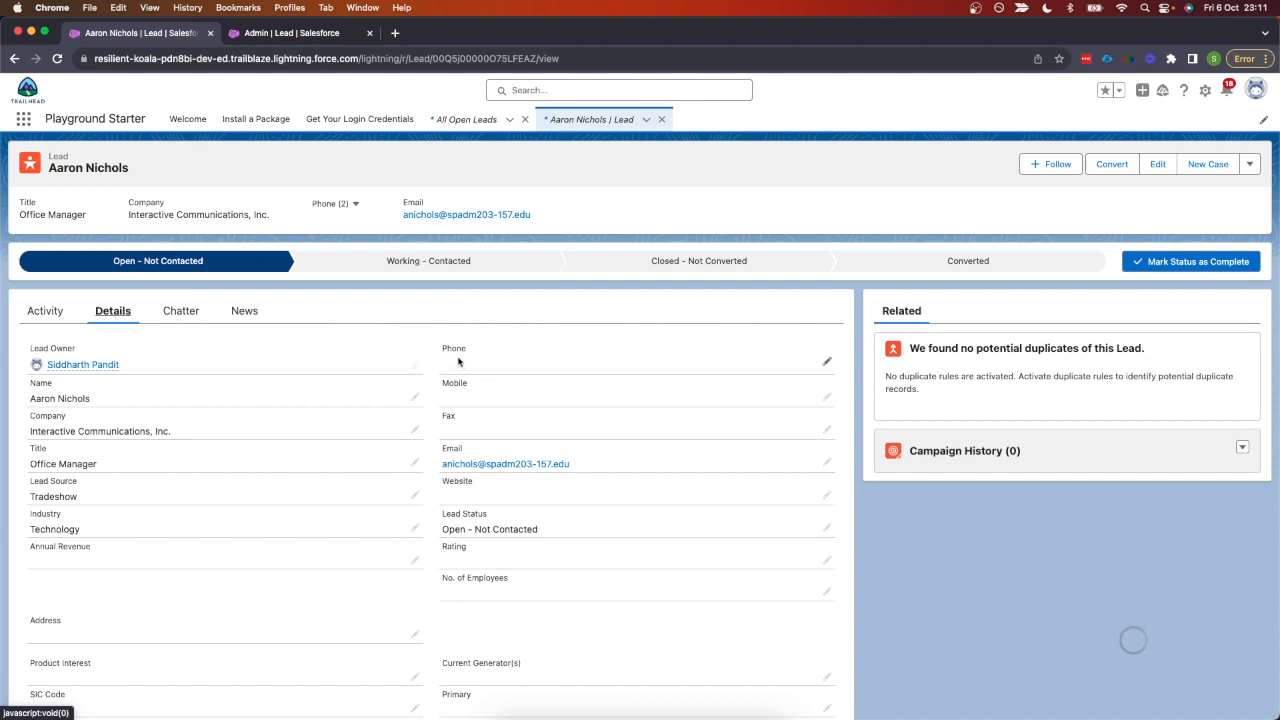
scroll(458, 363, down, 2)
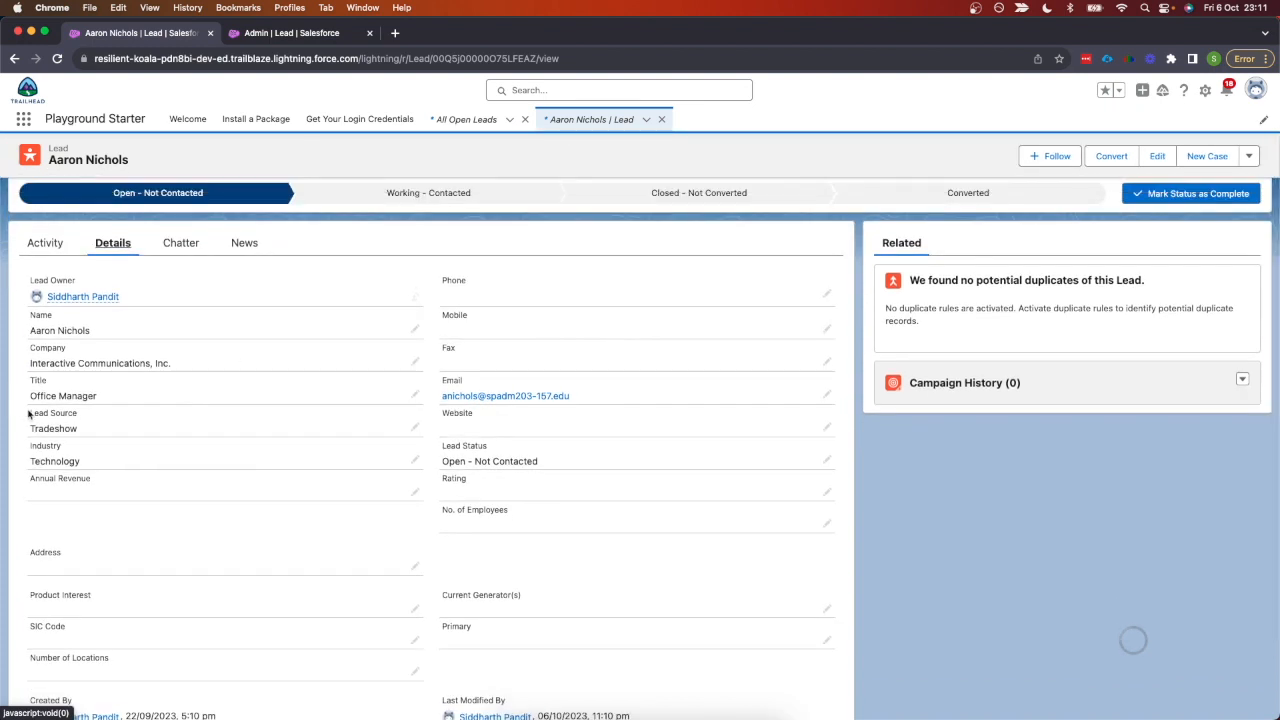
drag(30, 415, 100, 417)
drag(22, 450, 80, 448)
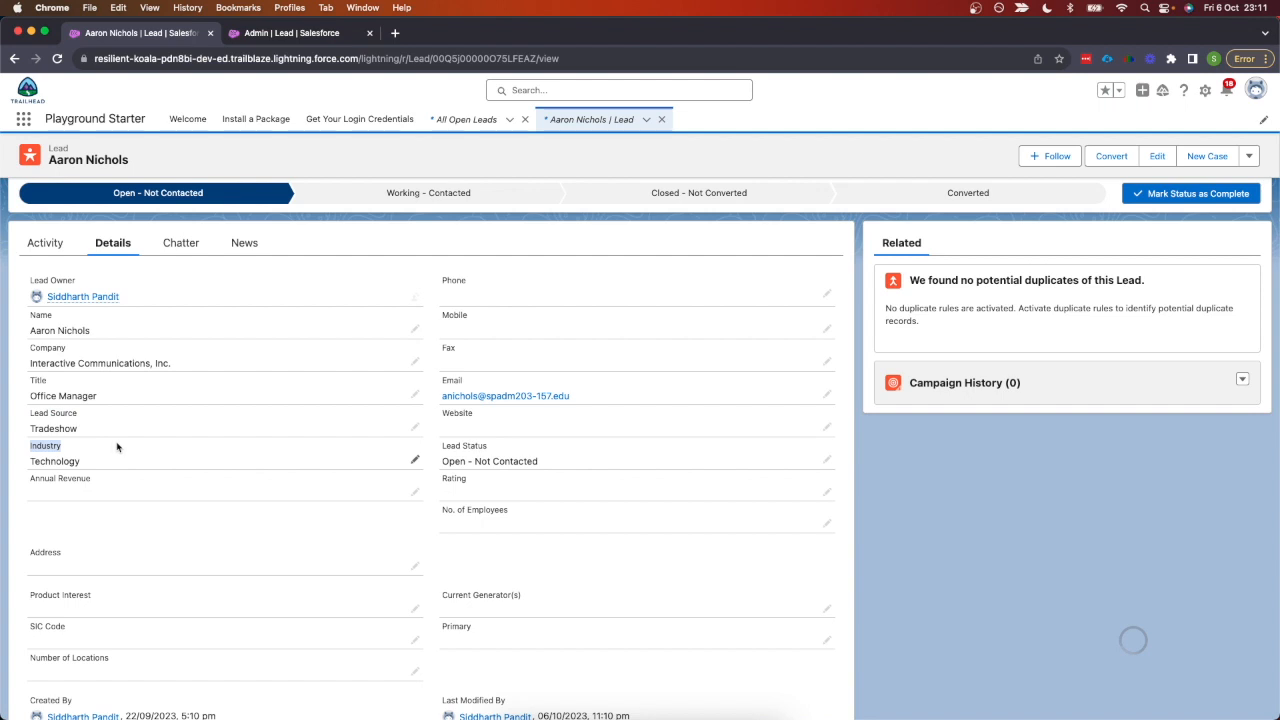
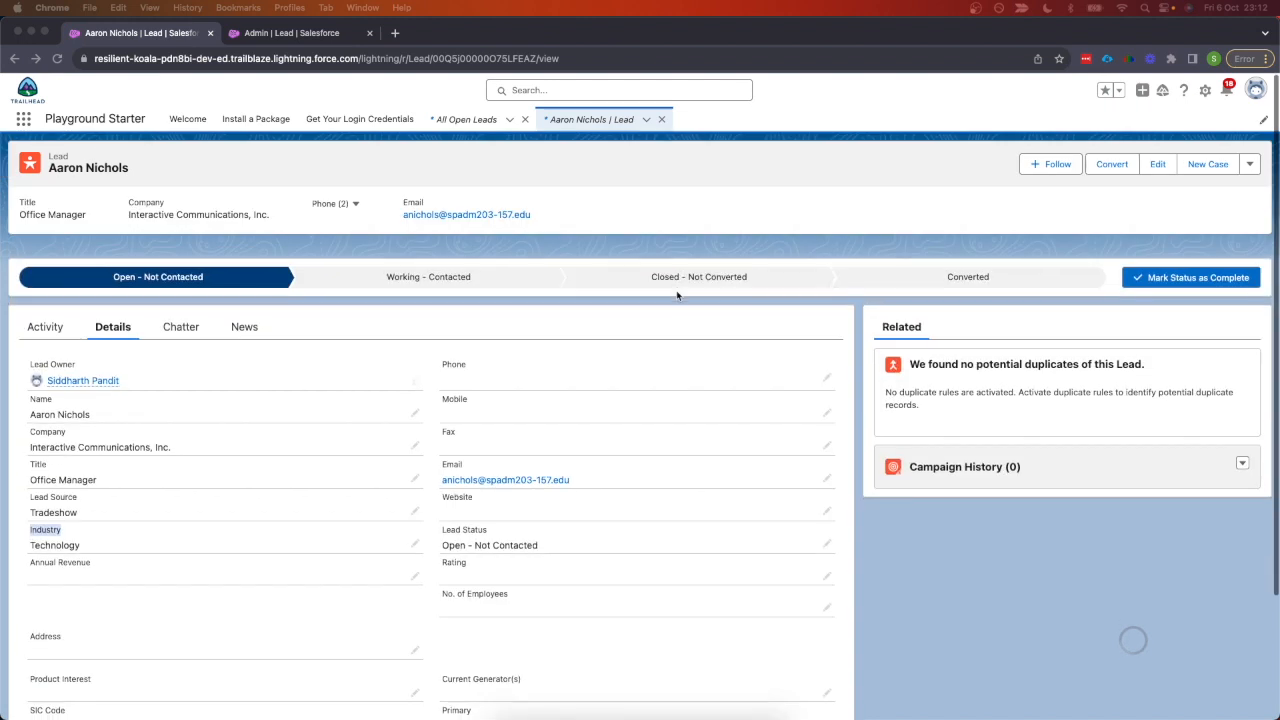
Open the Salesforce setup menu while viewing the Interactive Communications, Inc. lead
click(1206, 92)
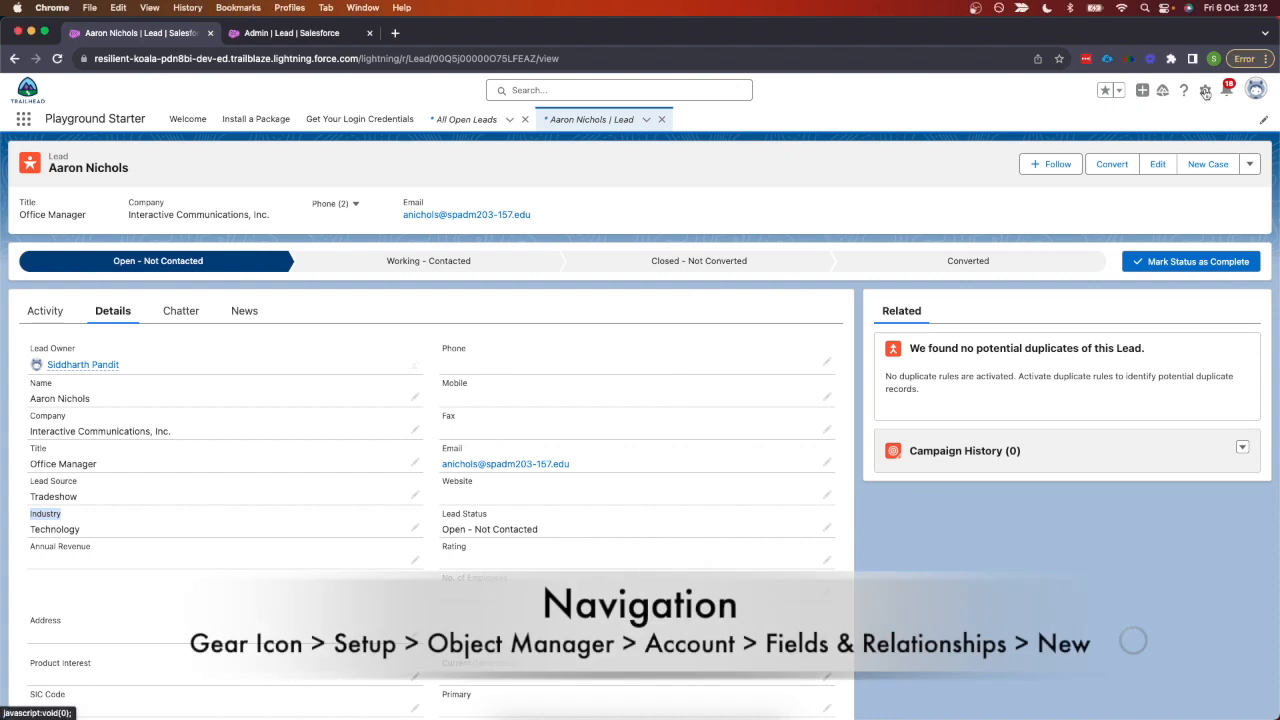
click(1206, 92)
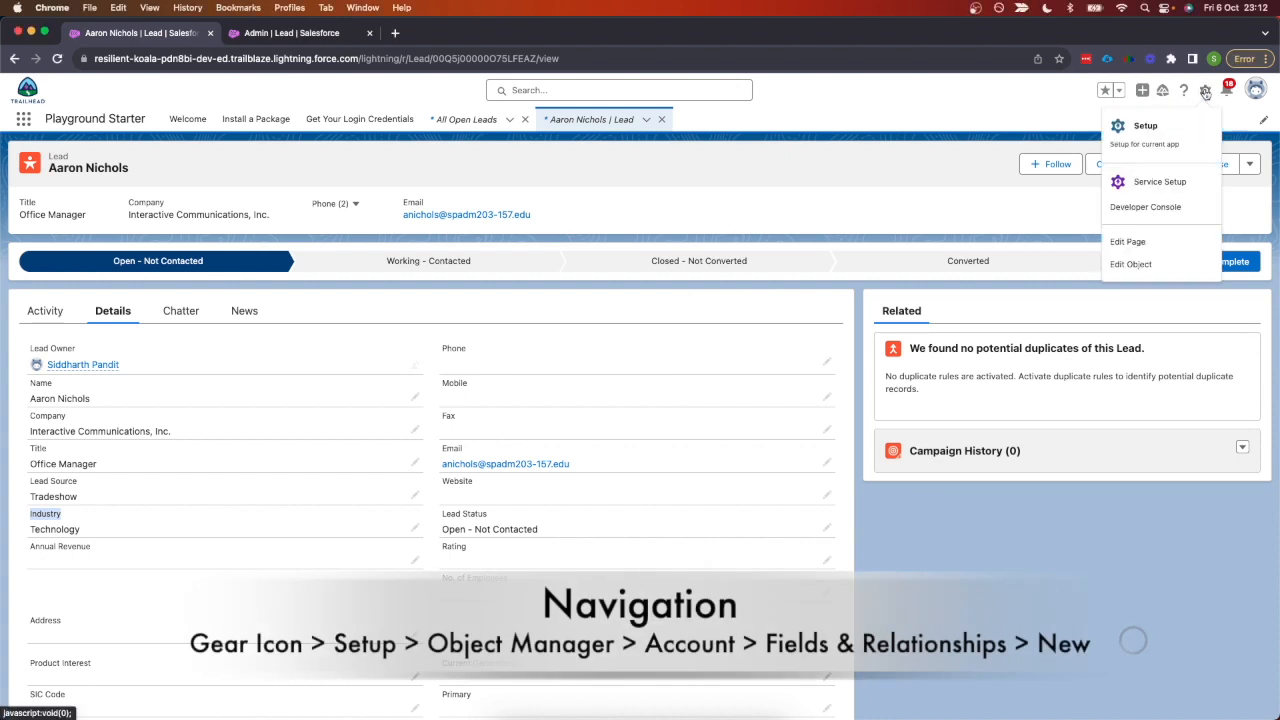
In Object Manager, go to Account's Fields & Relationships and start a new custom field
click(1146, 126)
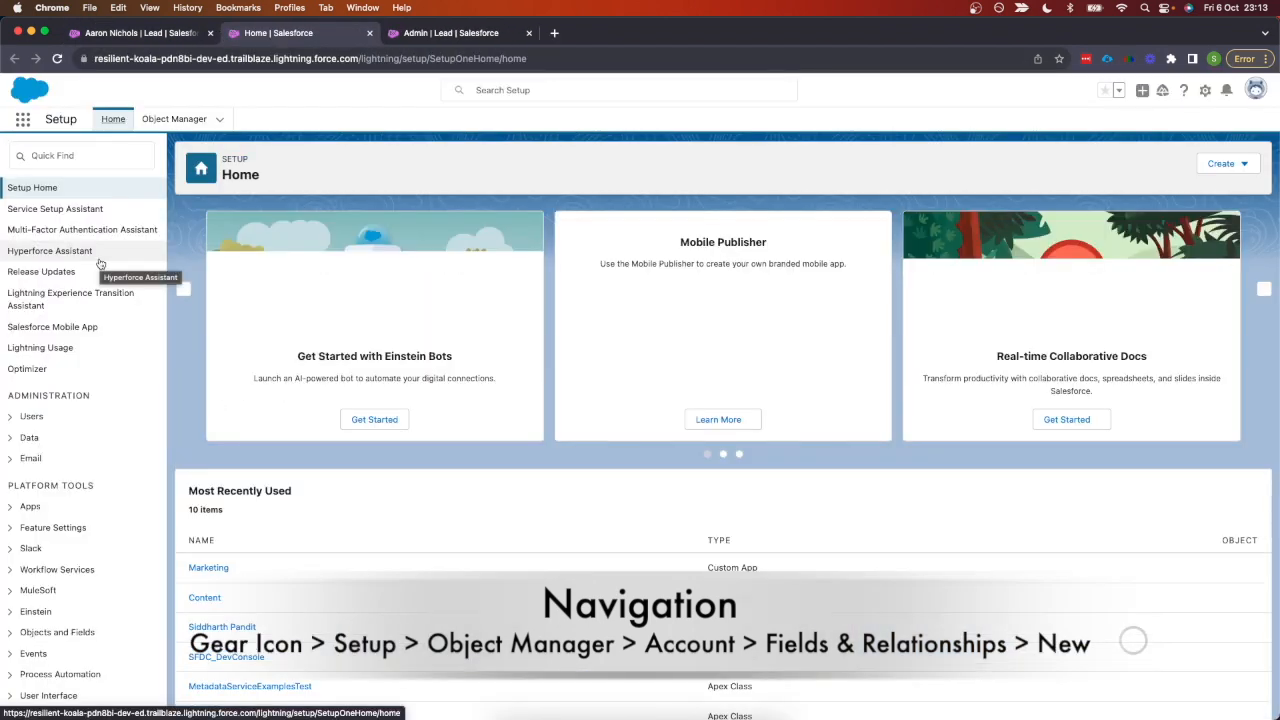
click(176, 121)
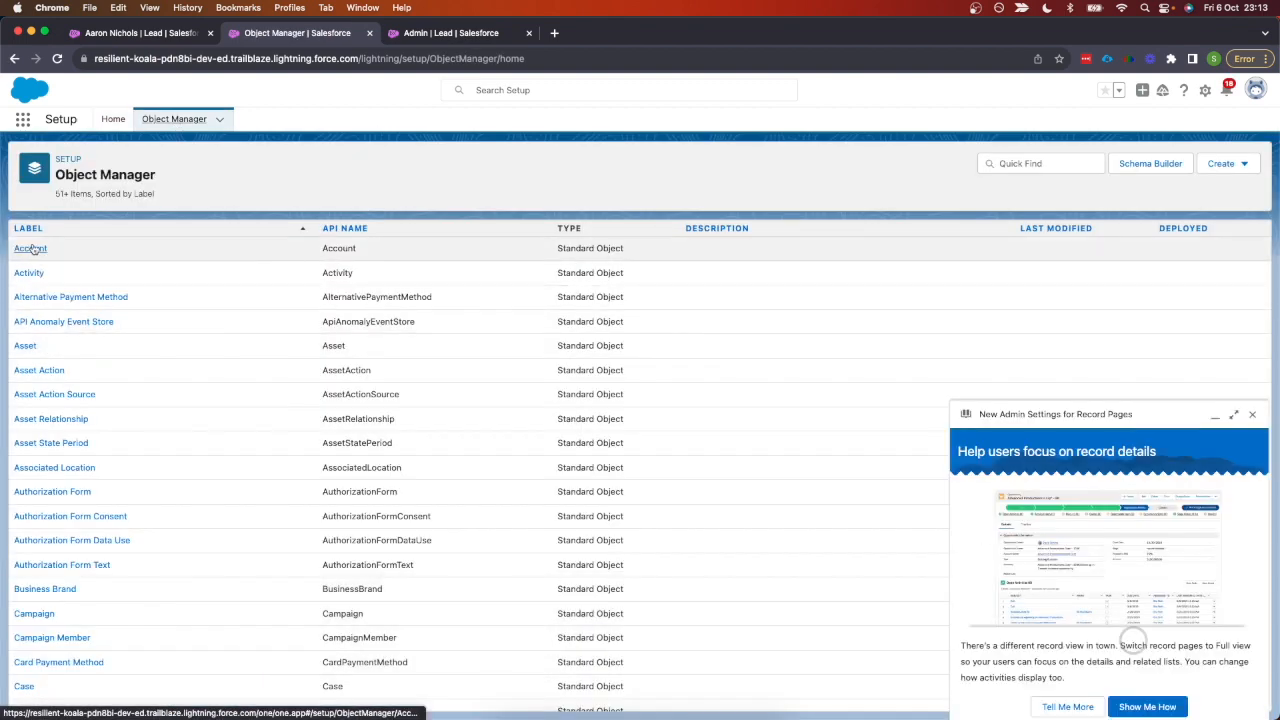
click(31, 248)
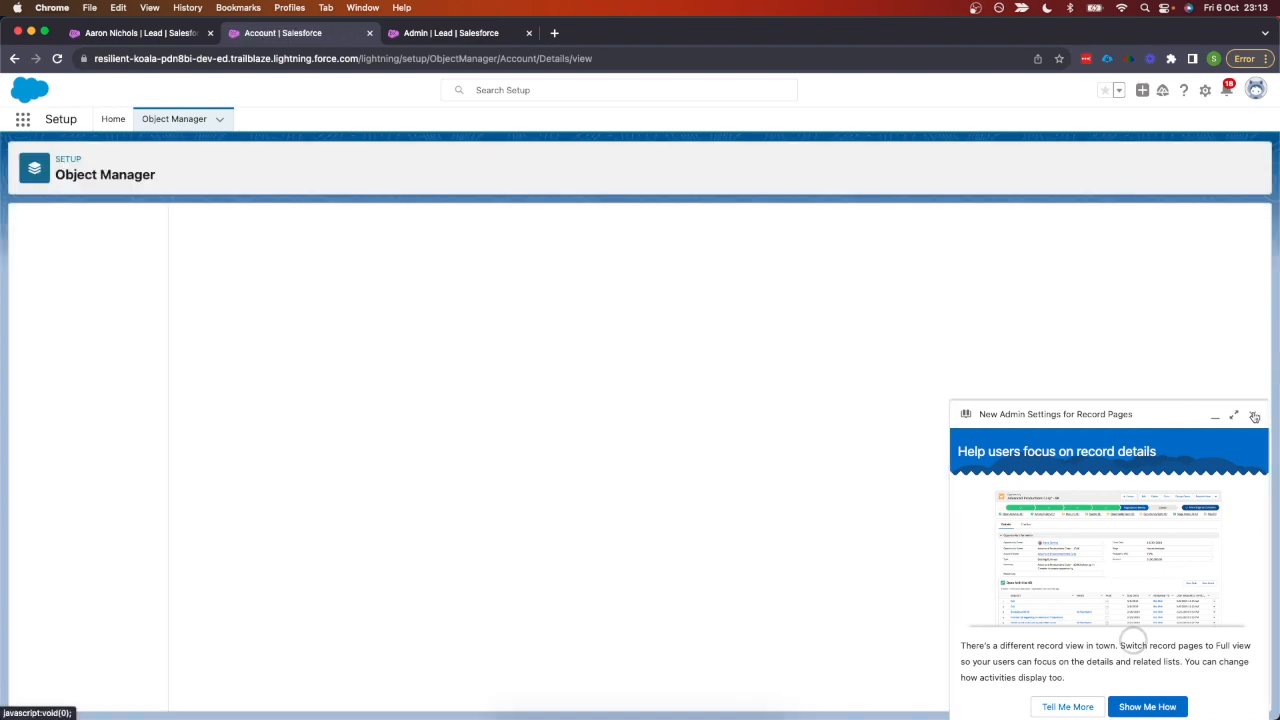
click(1253, 416)
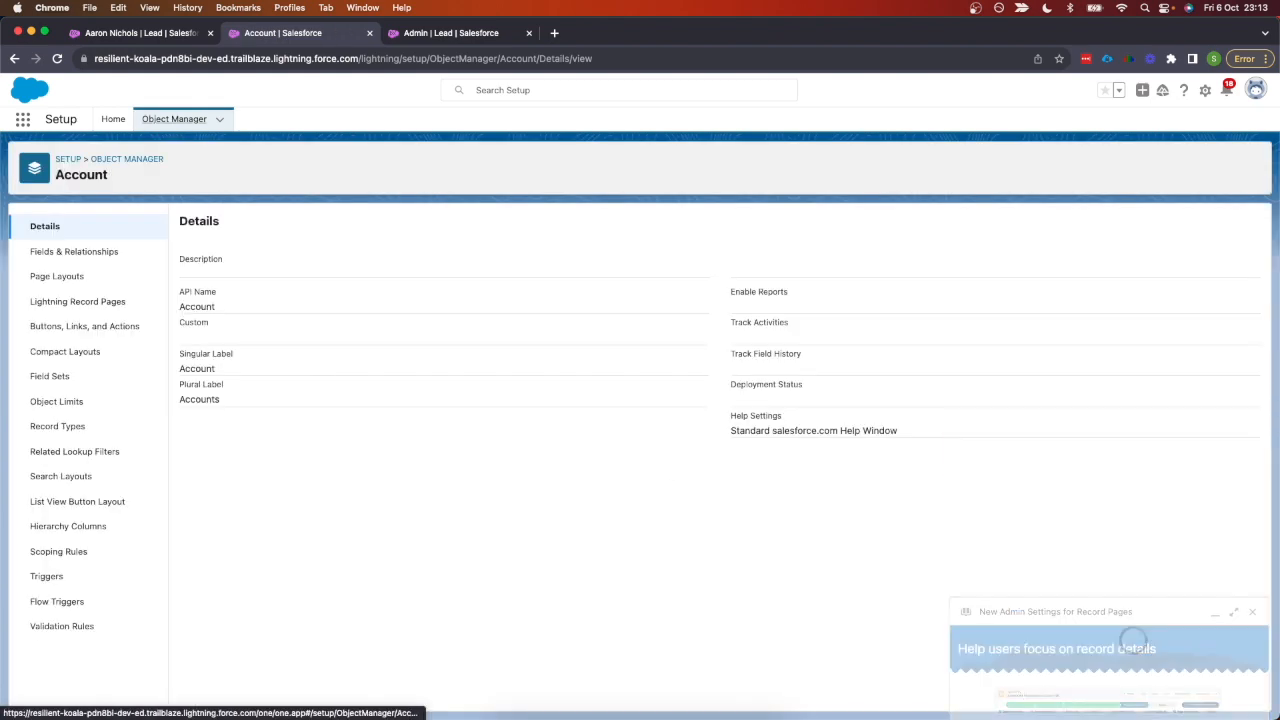
click(62, 252)
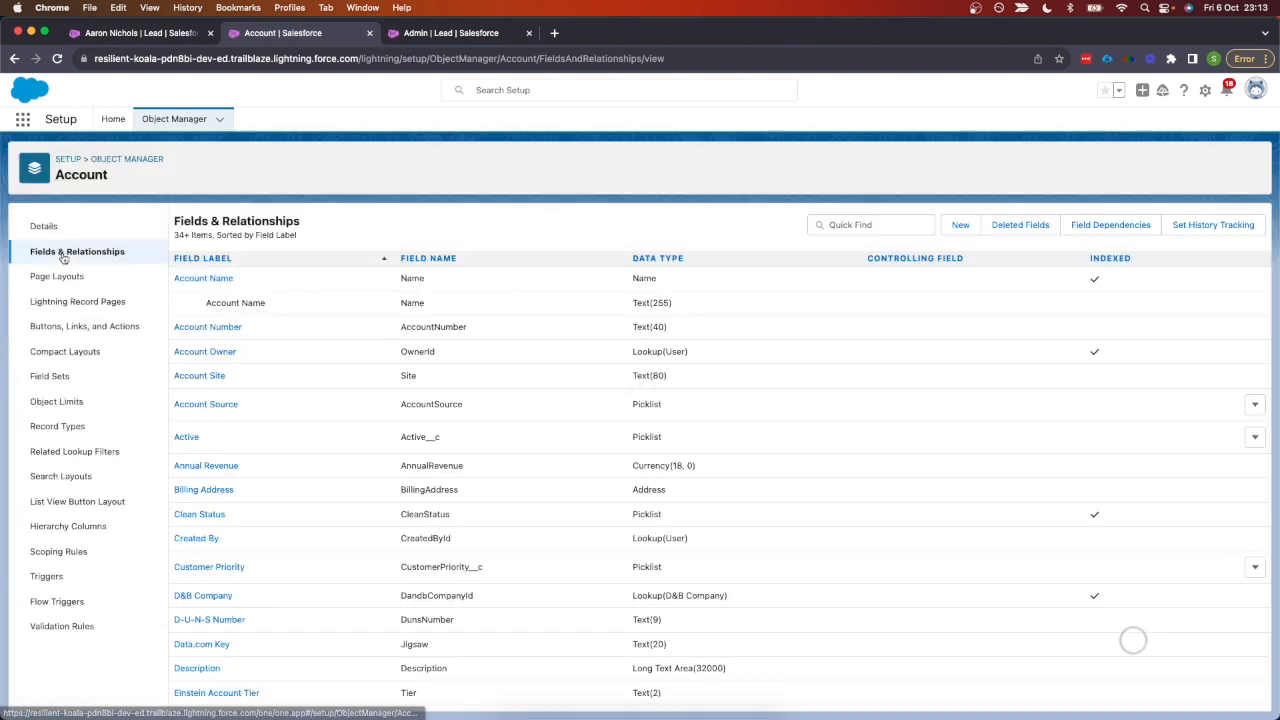
click(954, 231)
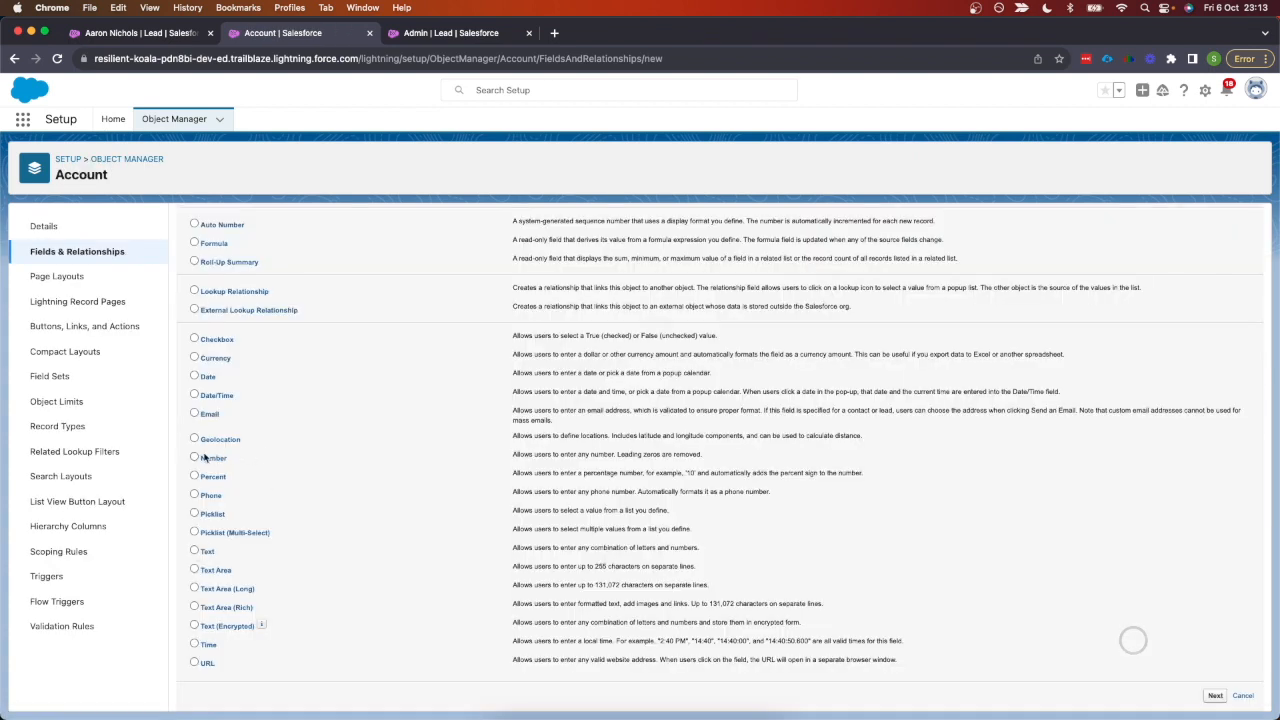
Define an Account Number field 'Mainframe ID' with length 5, unique and external ID
click(194, 459)
scroll(1138, 312, up, 3)
click(1215, 289)
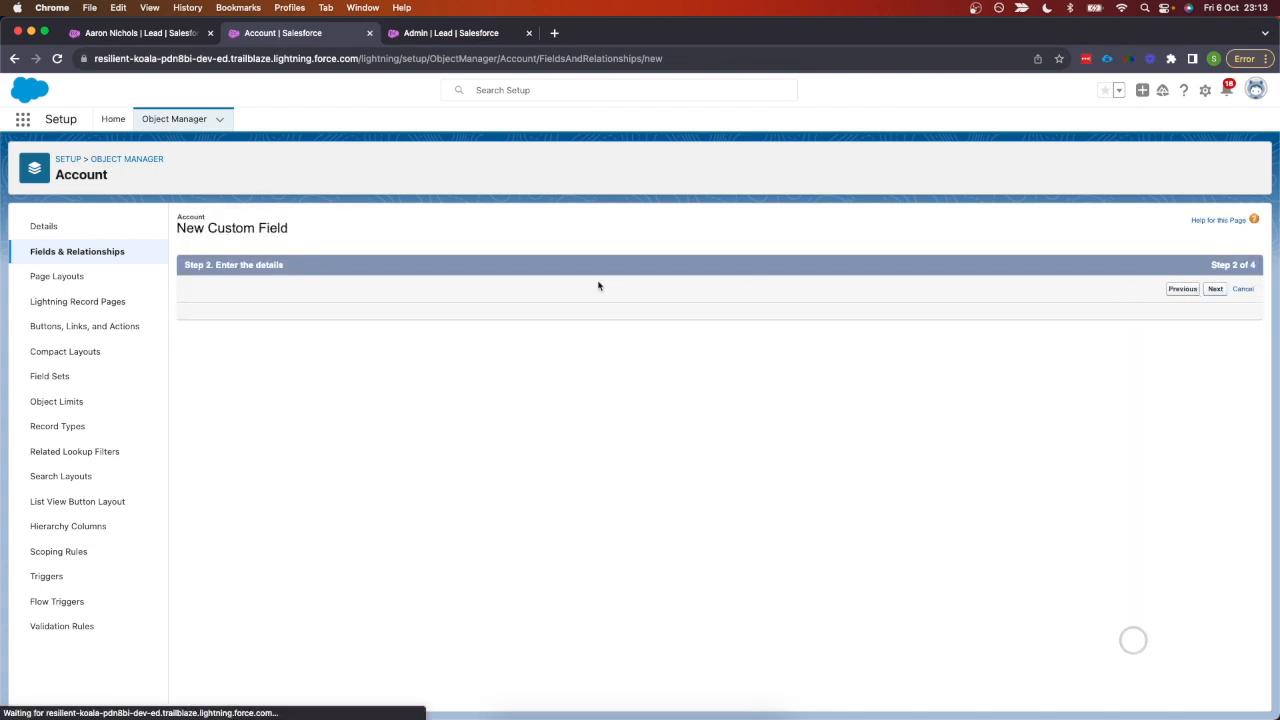
click(456, 319)
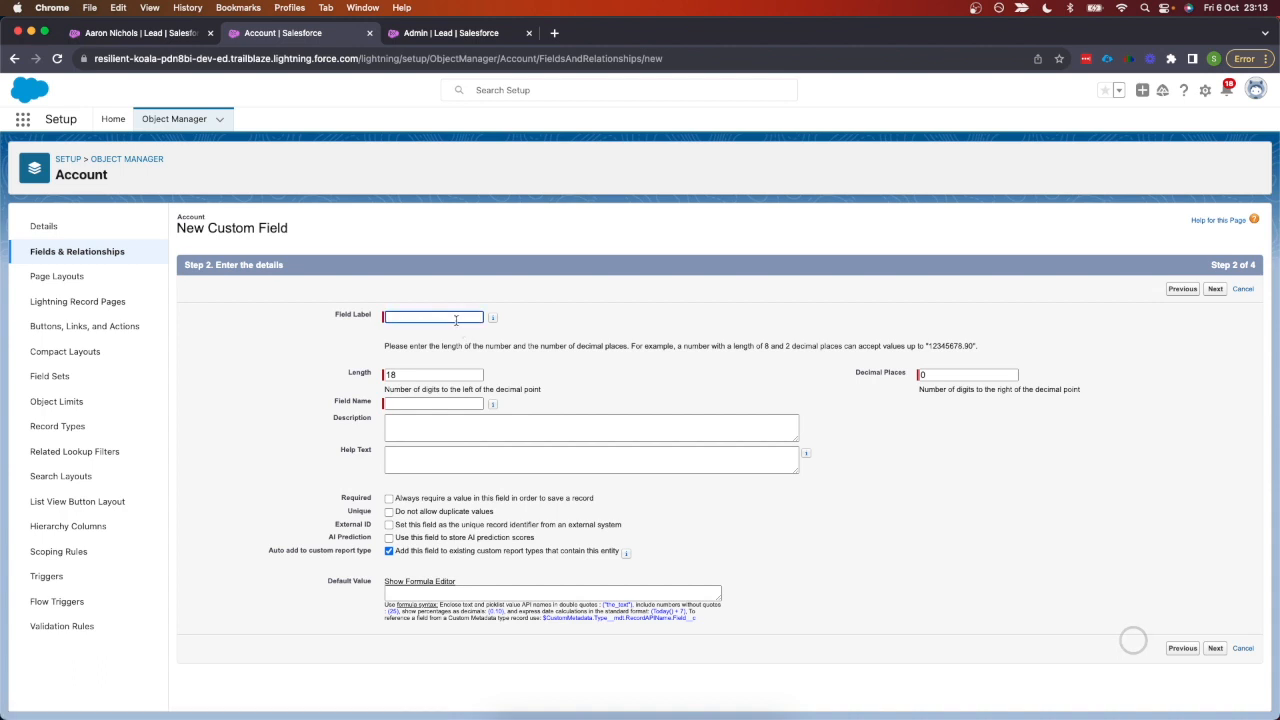
text(Mainframe ID)
key(Tab)
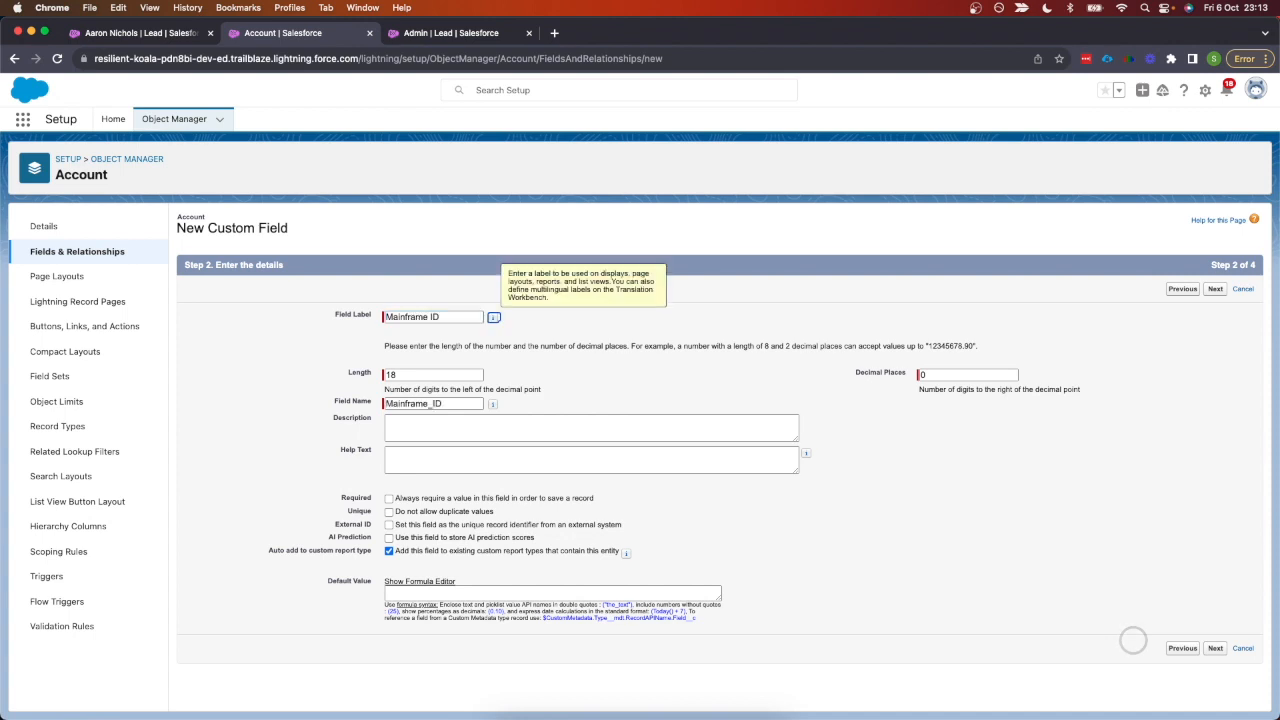
key(Tab)
text(5)
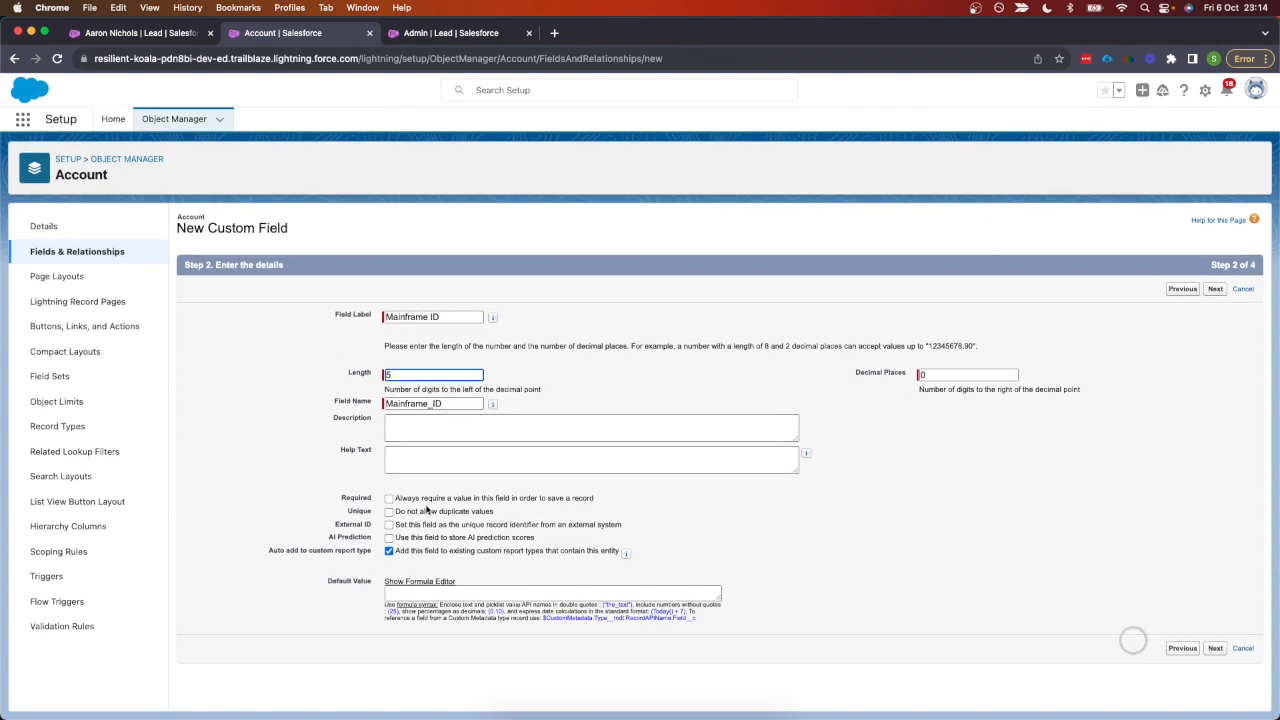
click(389, 525)
click(389, 511)
click(1214, 649)
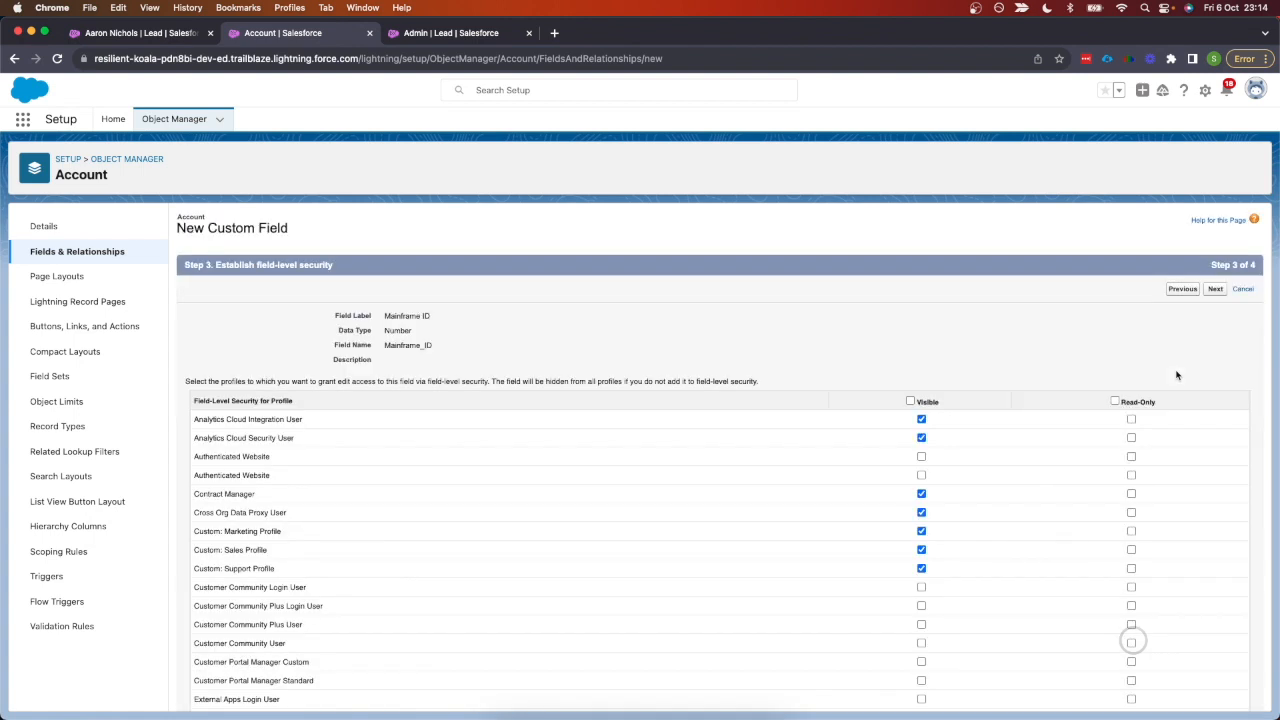
Make Mainframe ID visible to all profiles and save it on all four Account layouts
click(910, 401)
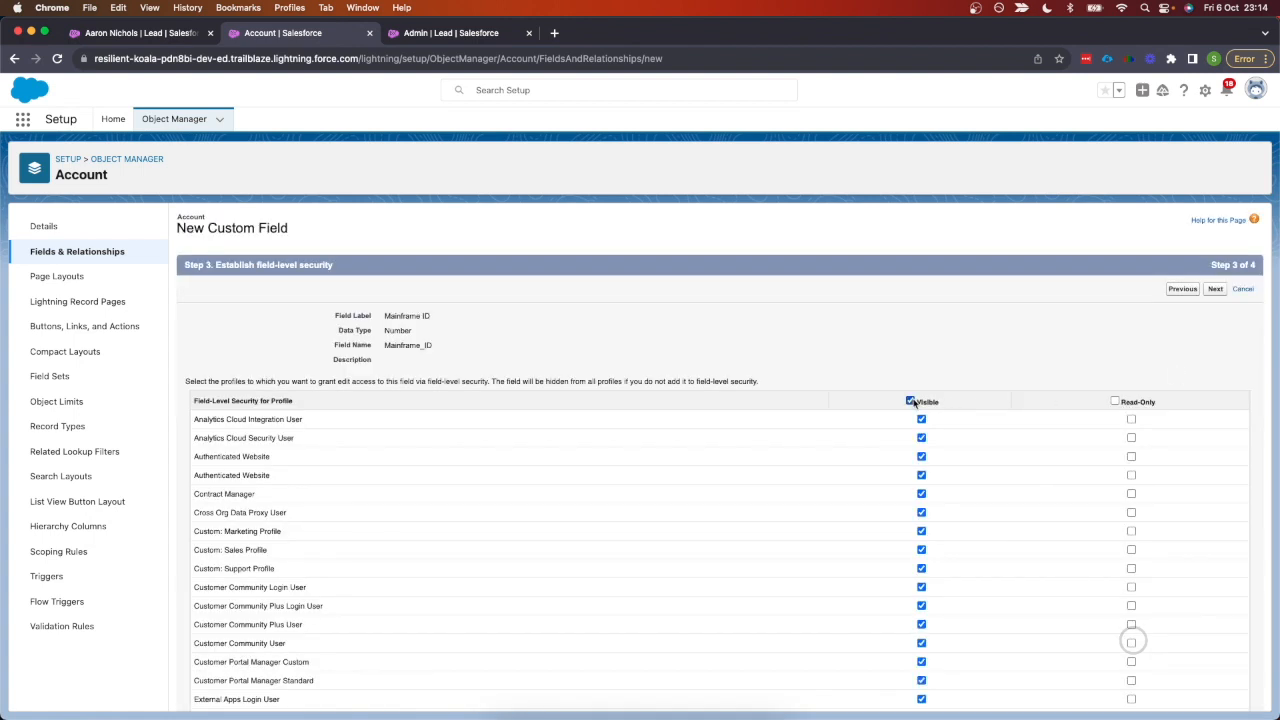
click(1219, 290)
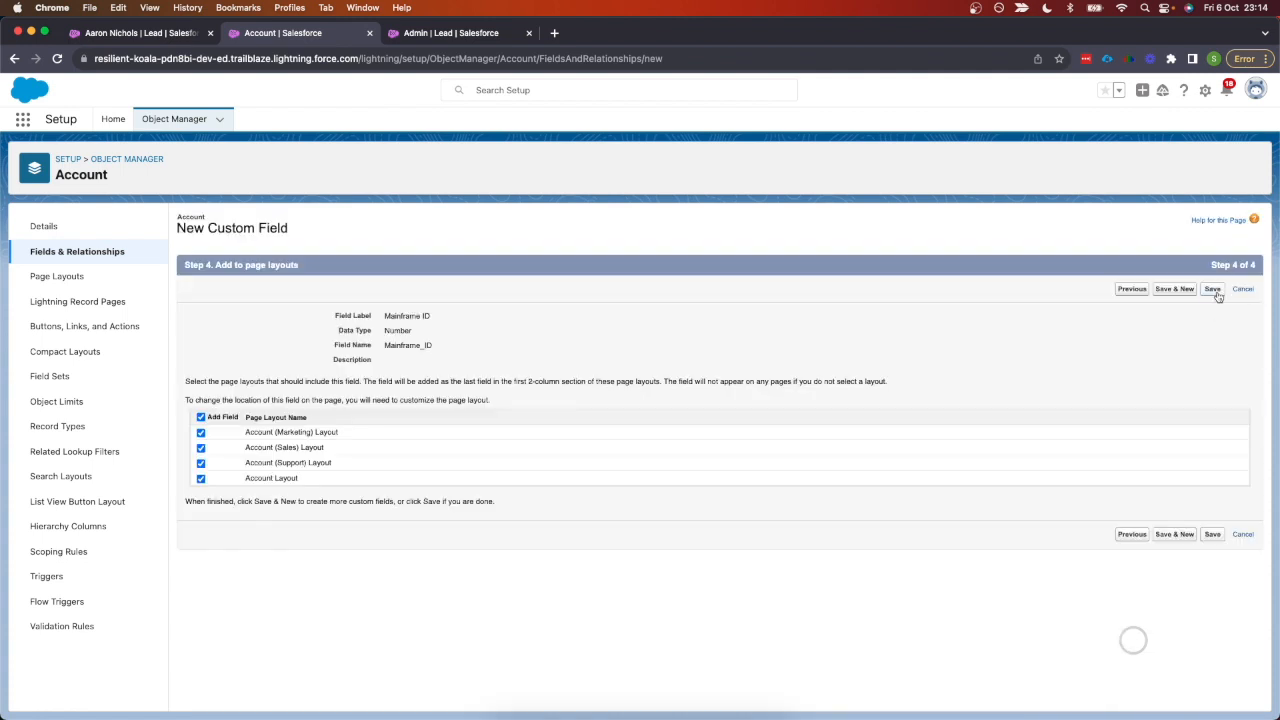
click(1216, 292)
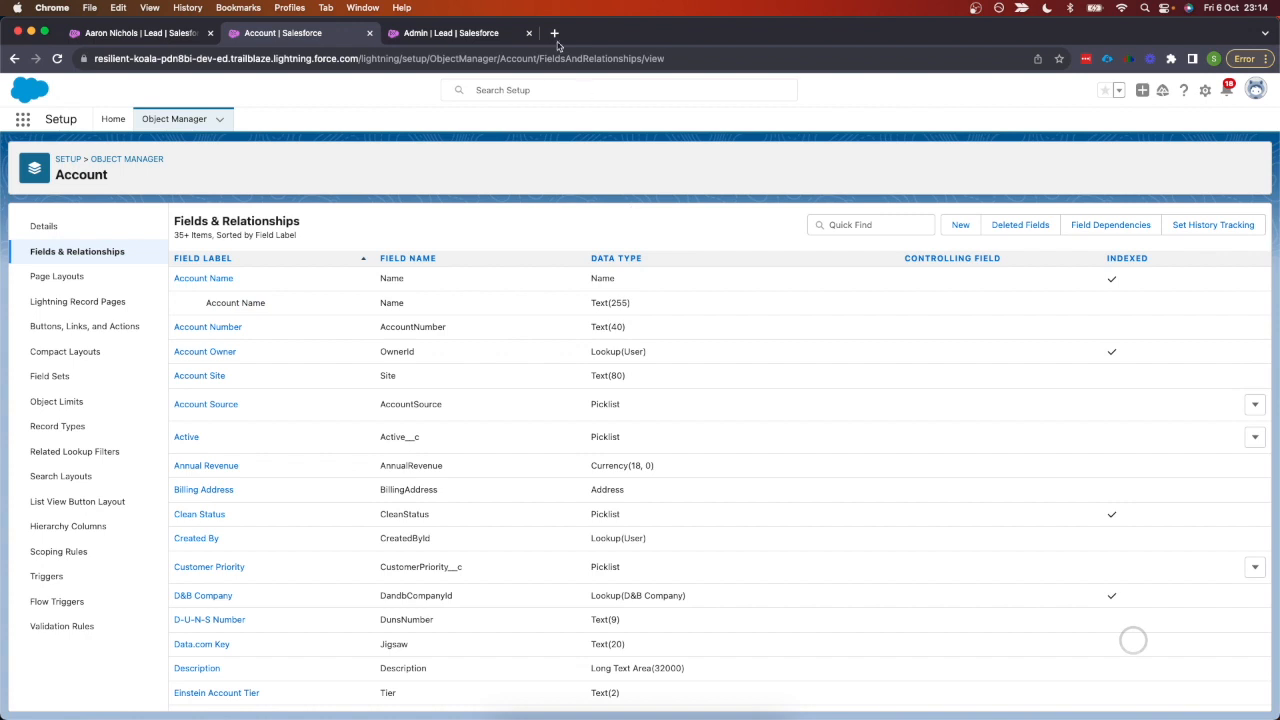
click(165, 120)
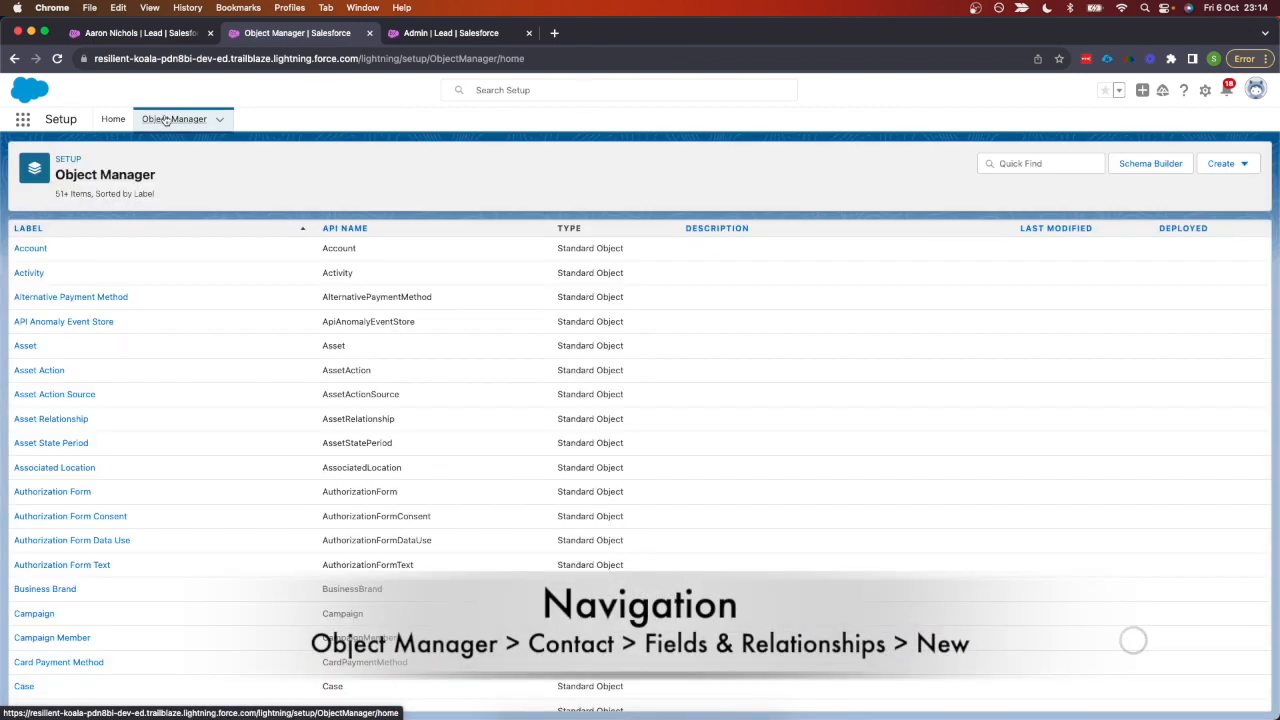
Go to the Contact object's Fields & Relationships and start a new custom field
scroll(107, 411, down, 2)
scroll(107, 411, down, 7)
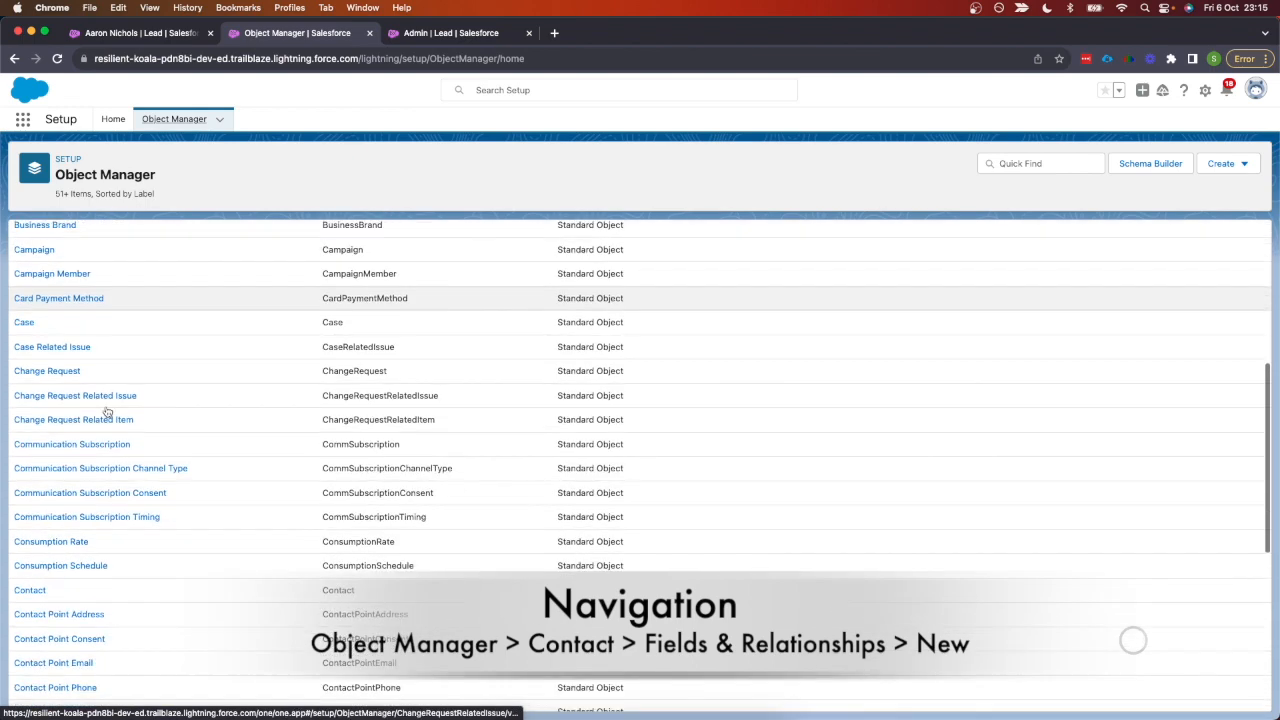
scroll(107, 411, down, 2)
click(30, 529)
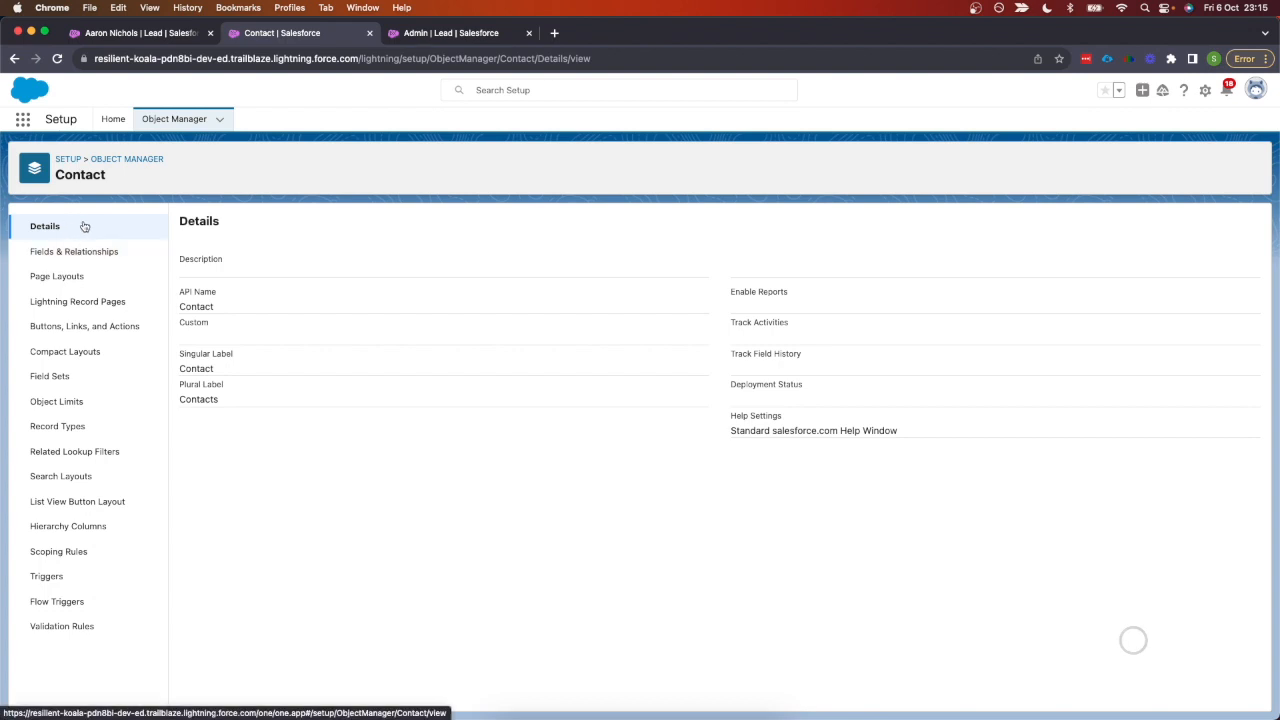
click(64, 258)
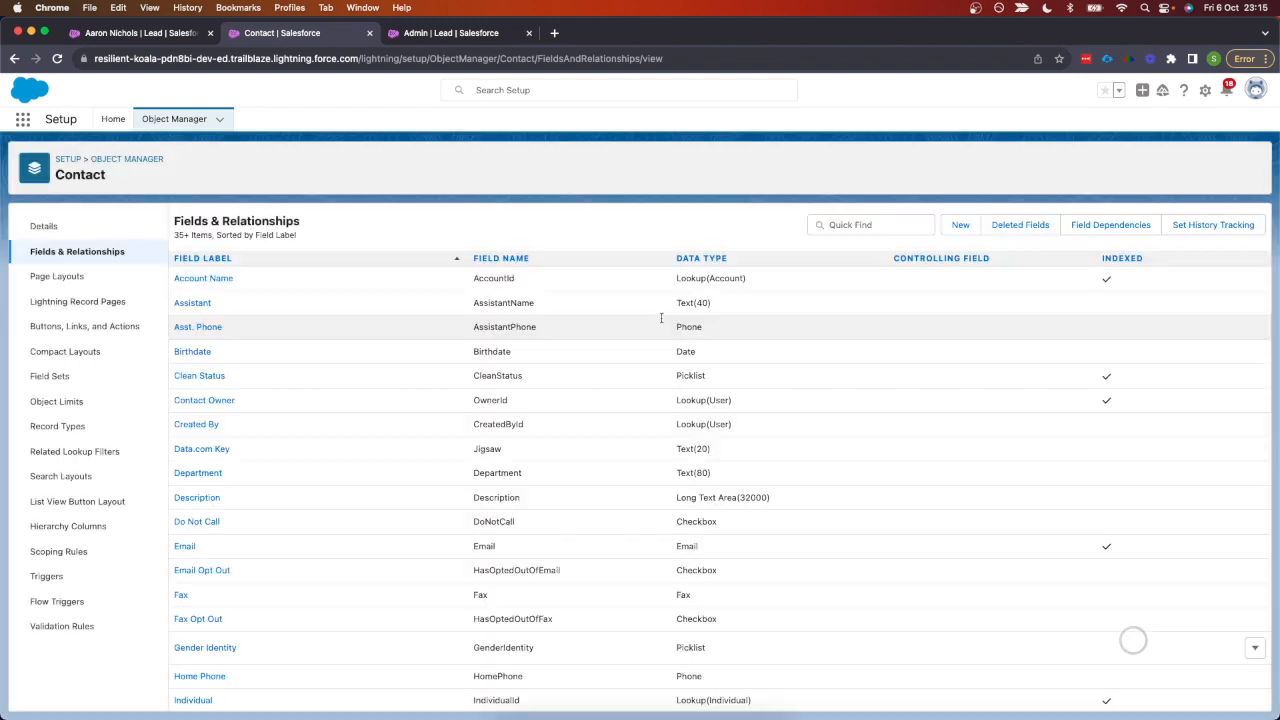
click(960, 228)
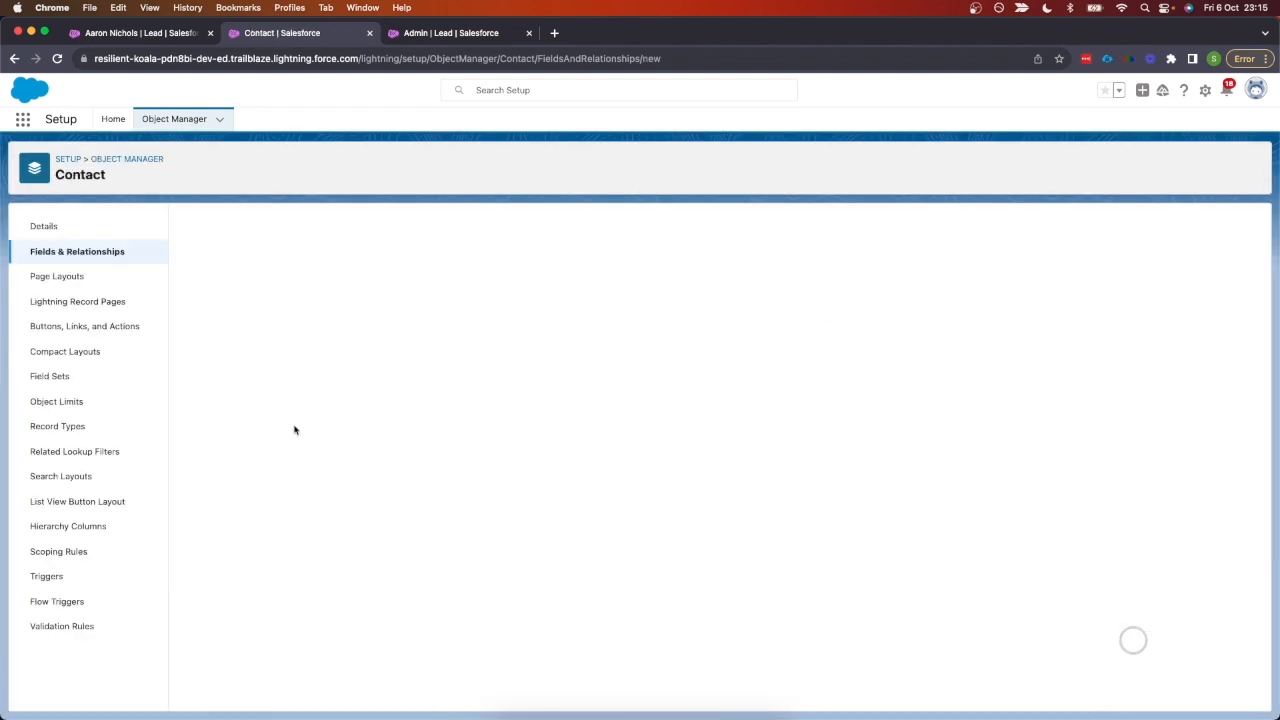
Define a Contact Number field 'Mainframe ID' with length 5, unique and external ID
scroll(296, 428, down, 3)
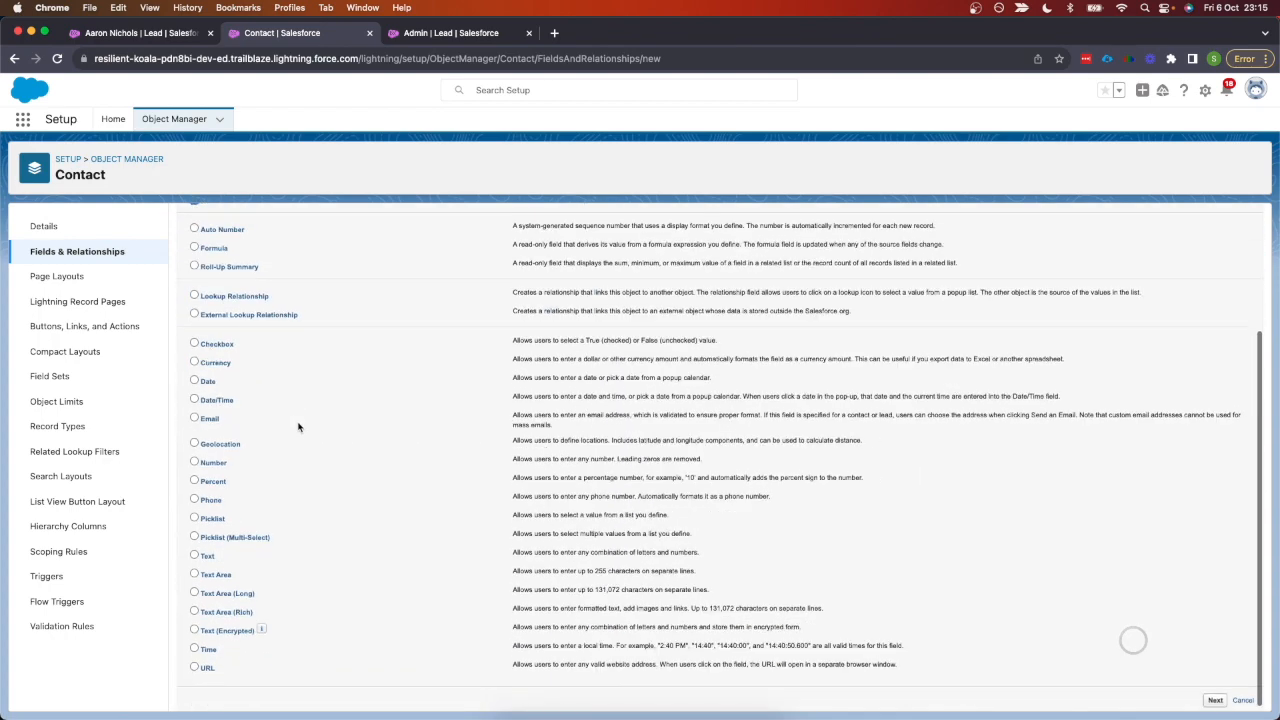
click(194, 462)
scroll(781, 406, up, 3)
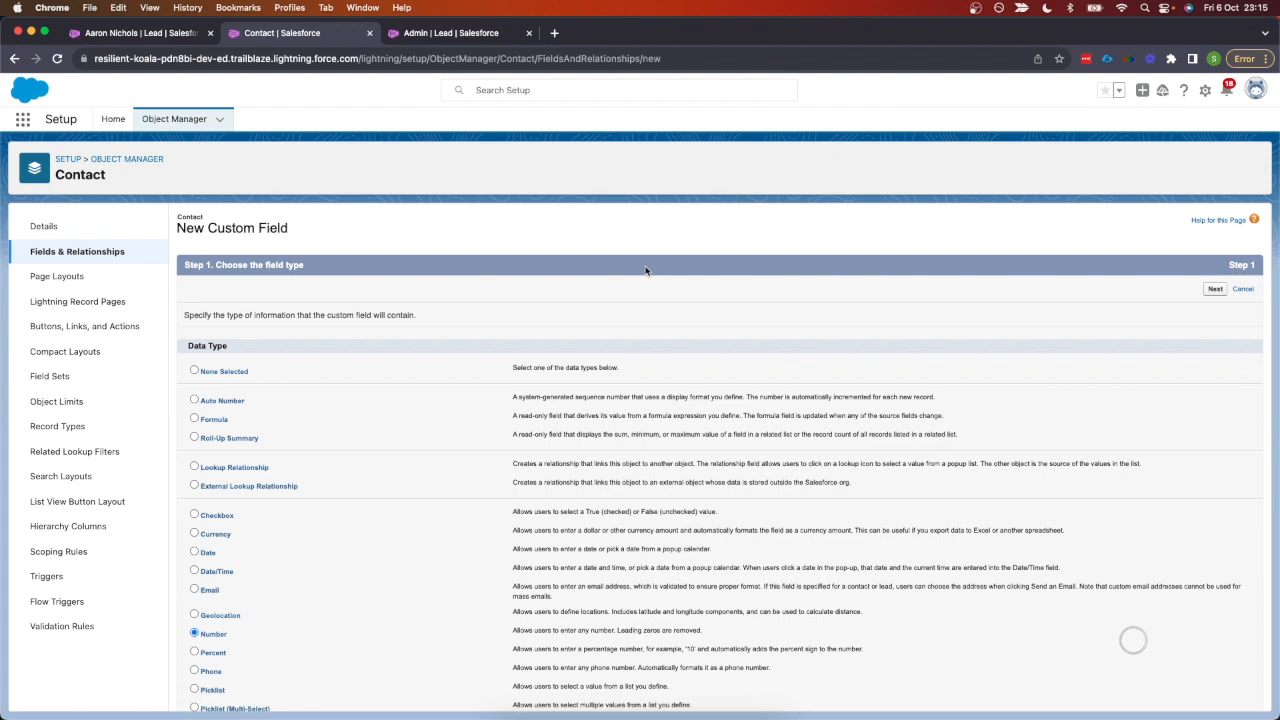
click(422, 315)
text(Mainframe ID)
key(Tab)
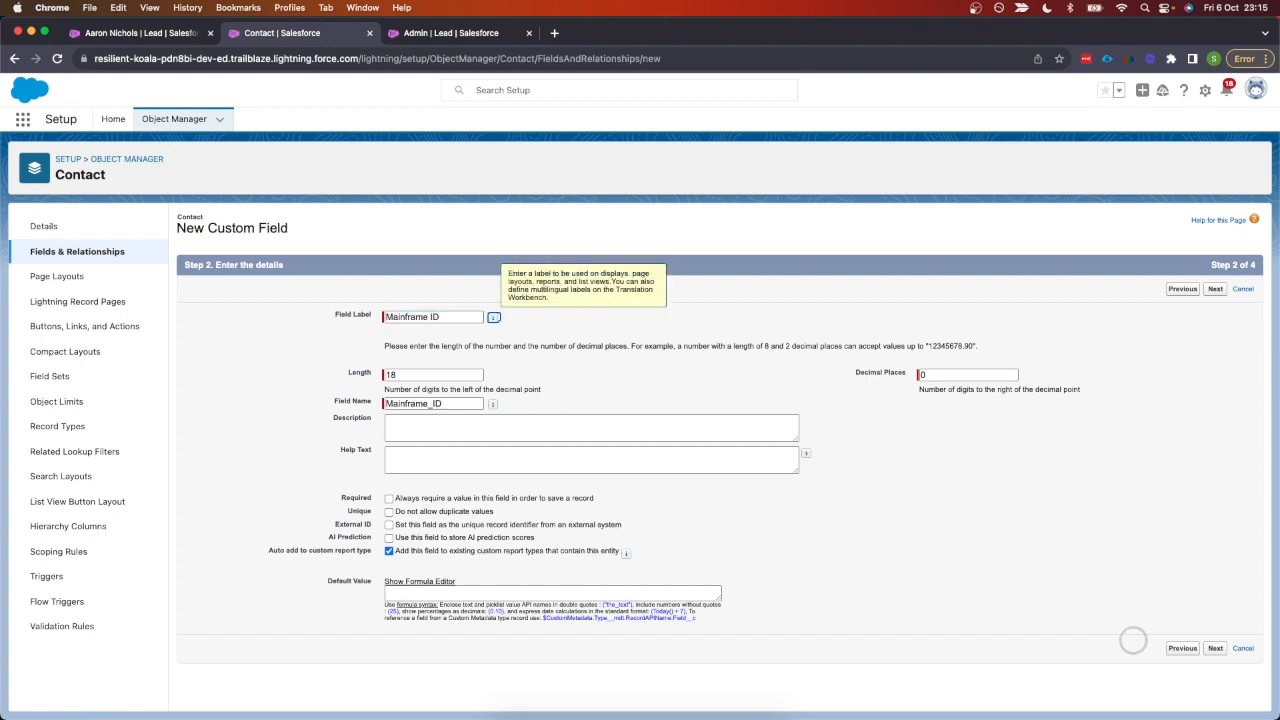
key(Tab)
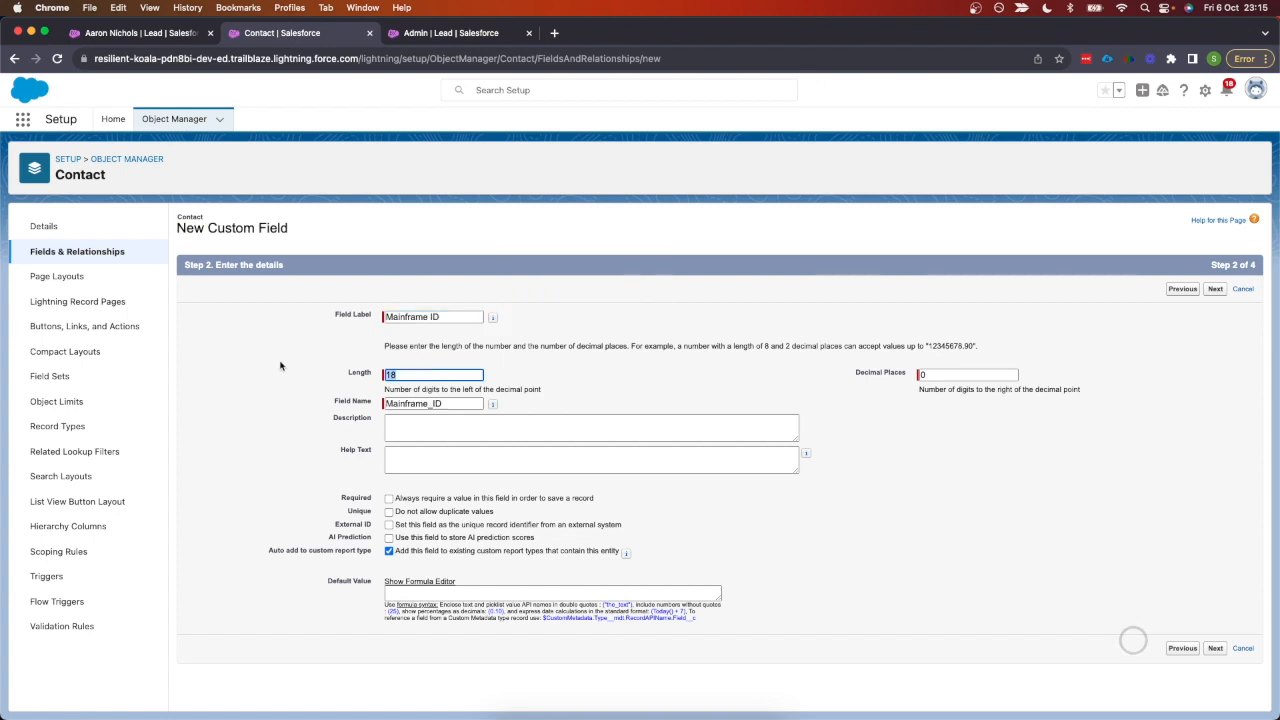
text(5)
click(389, 511)
click(389, 524)
click(1213, 649)
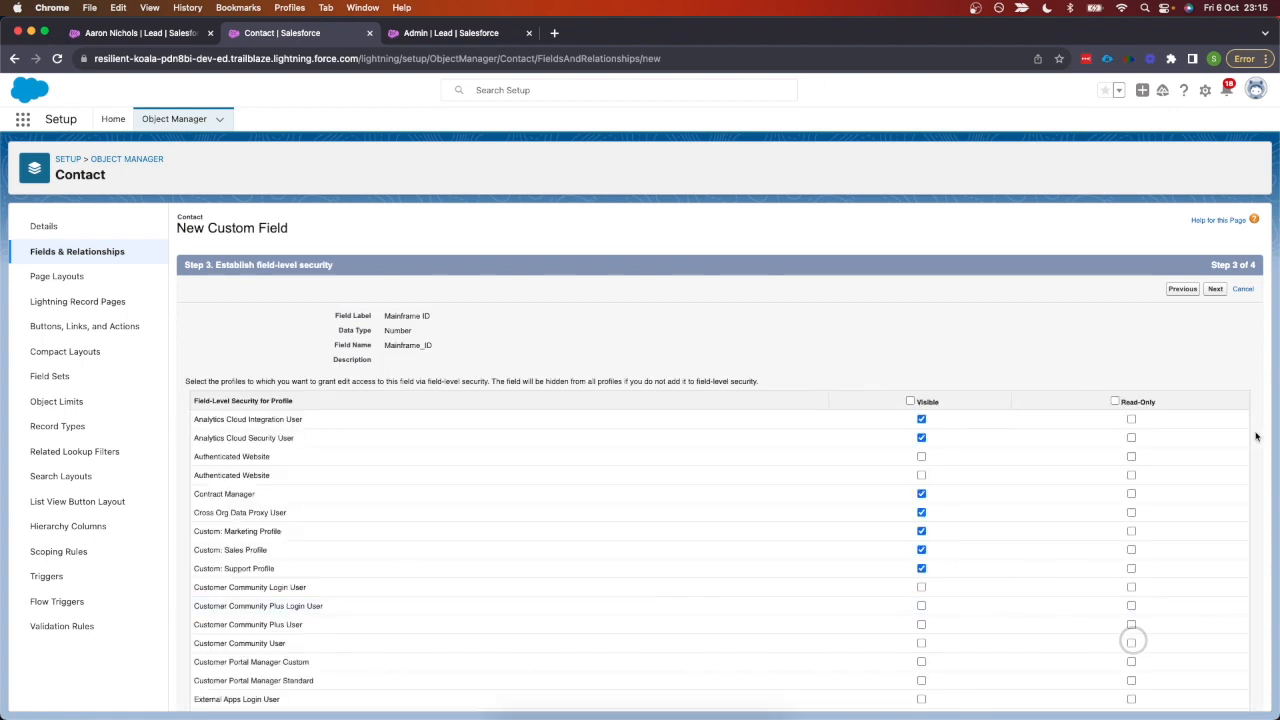
Make the Contact Mainframe ID visible to all profiles and save it on all layouts
click(910, 401)
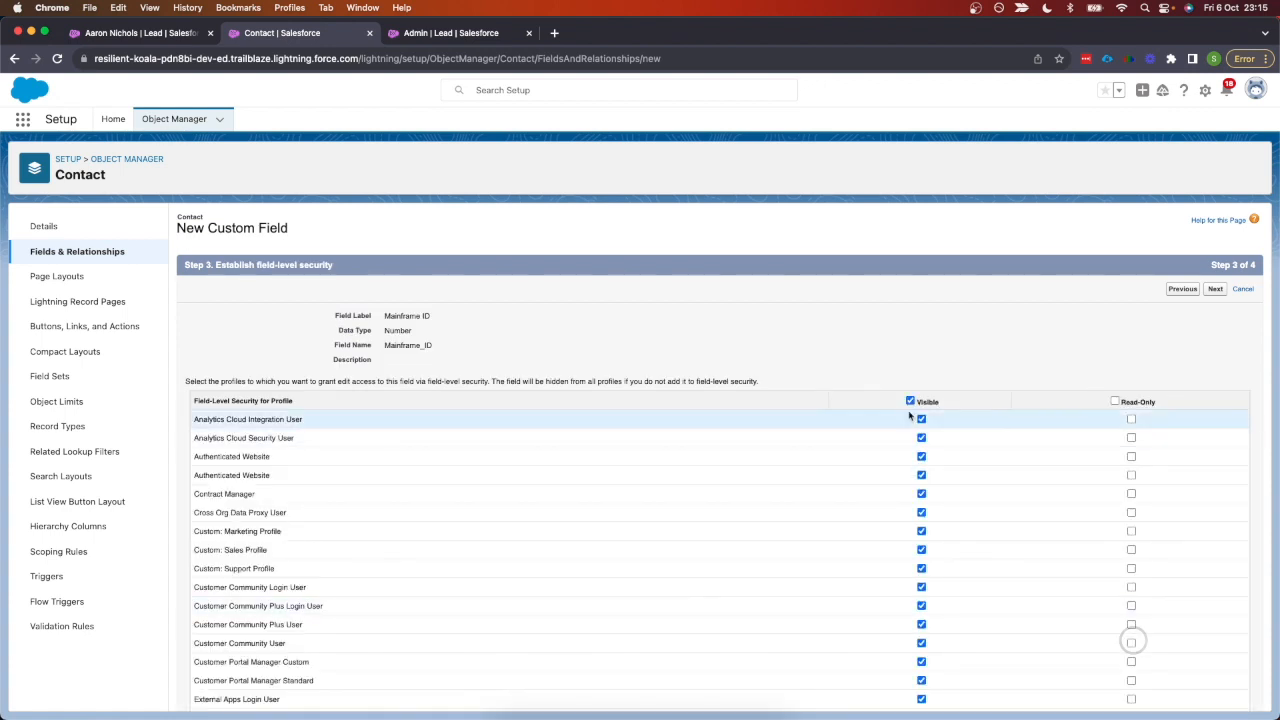
click(1216, 289)
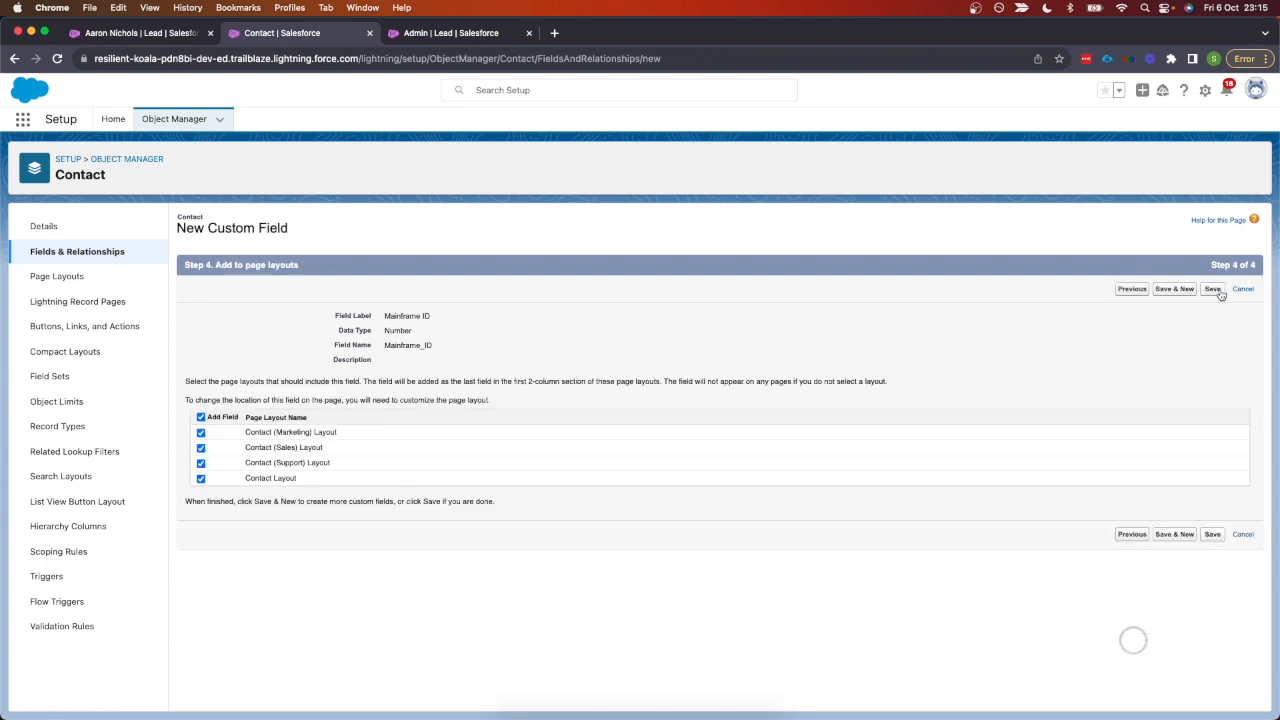
click(1213, 289)
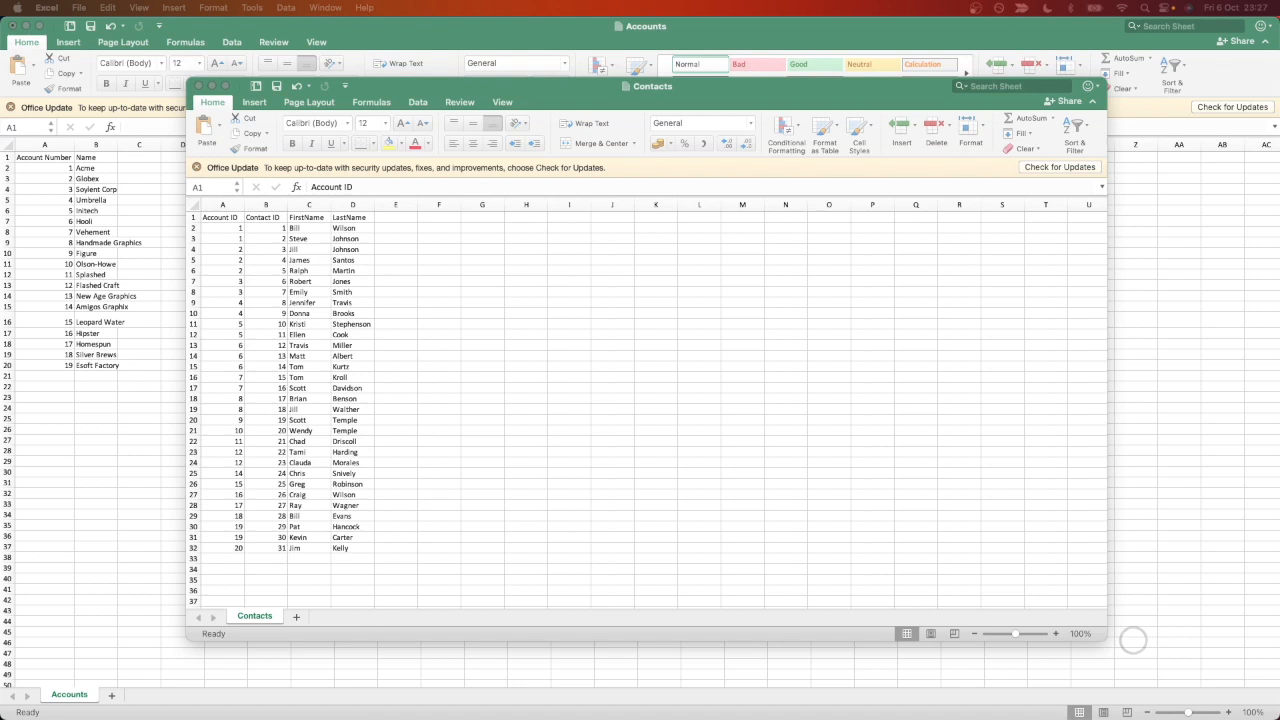
Bring the Accounts workbook forward and start an Upsert in Data Loader
scroll(127, 544, down, 1)
click(127, 544)
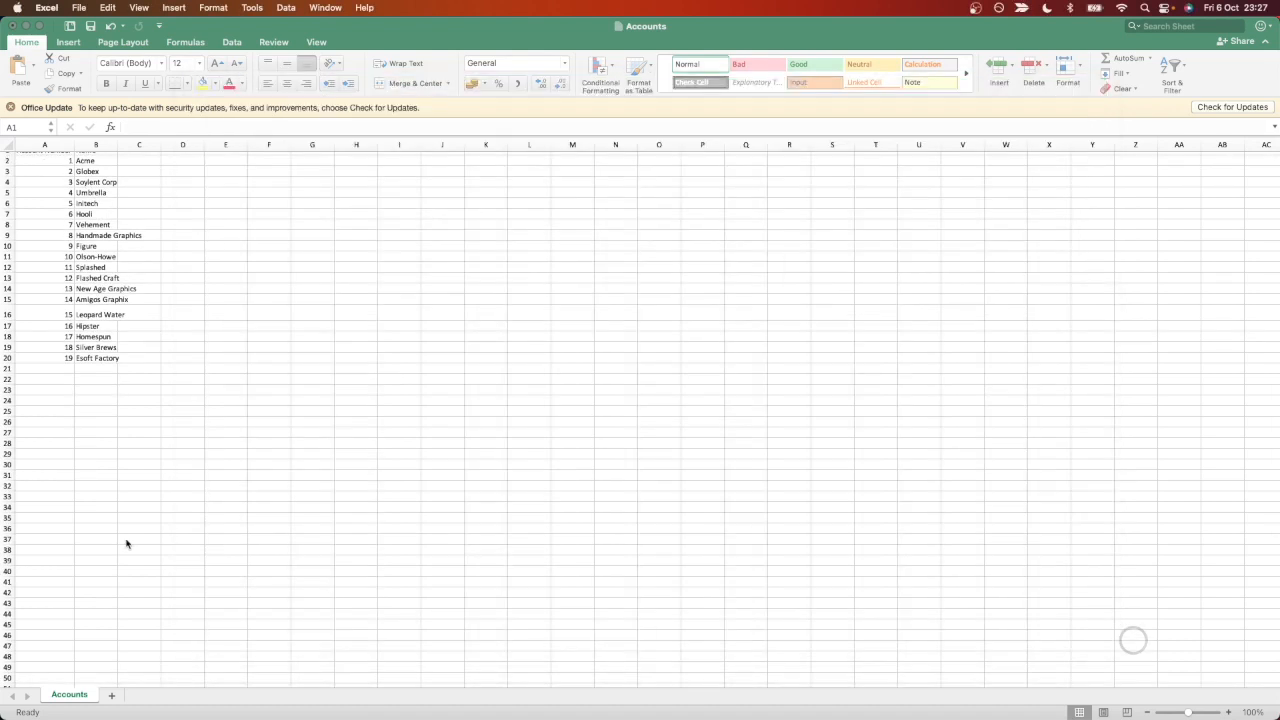
mouse_move(430, 719)
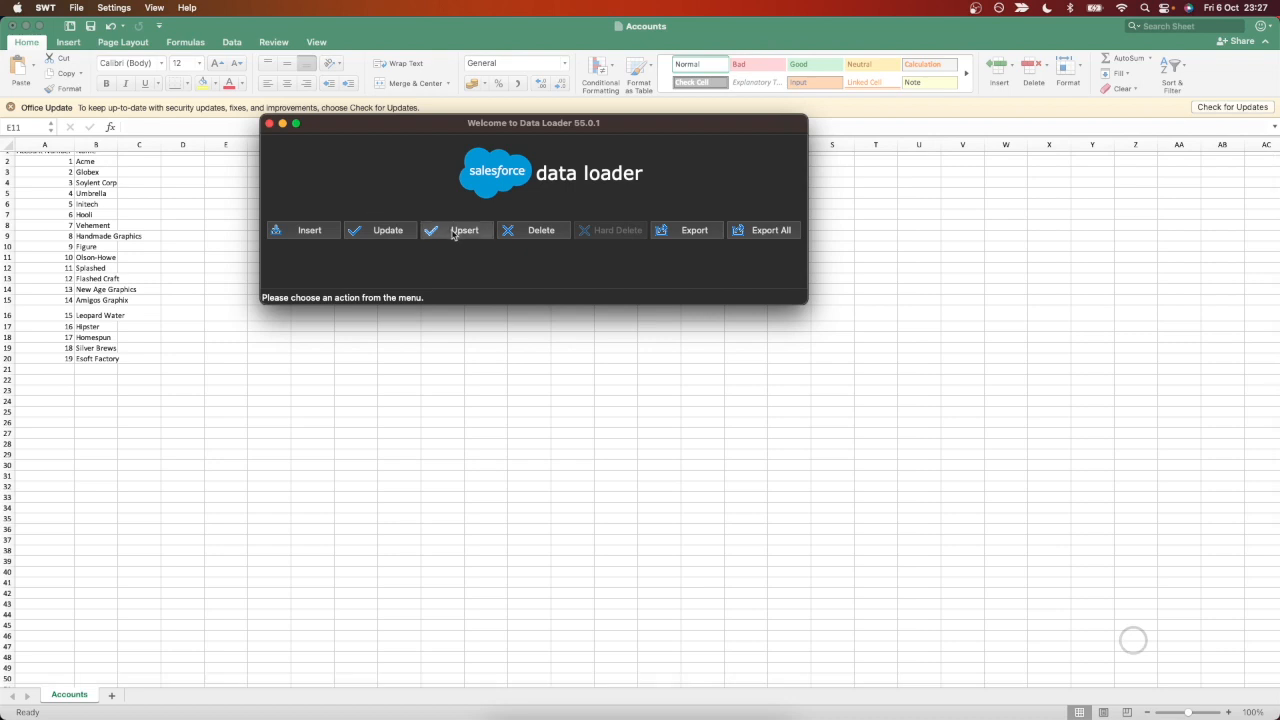
click(455, 231)
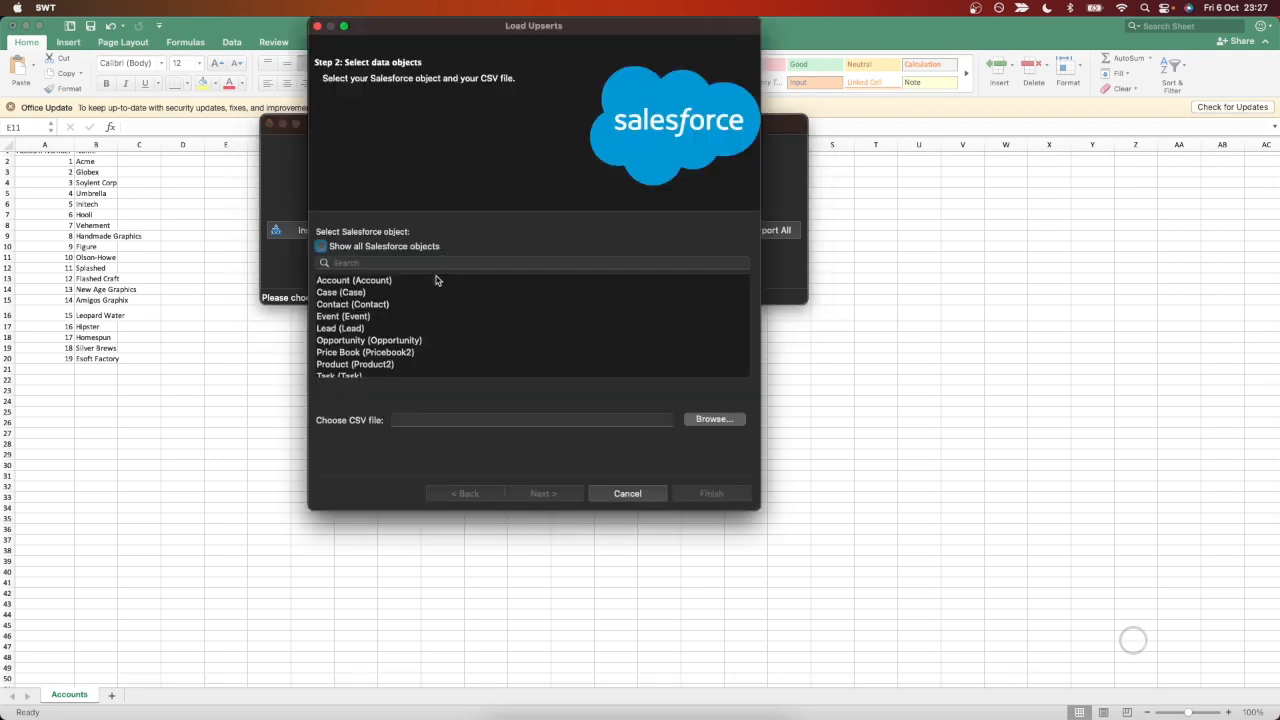
Upsert into Account from Data Management\Accounts.csv, confirming 19 records initialized
click(339, 284)
click(722, 424)
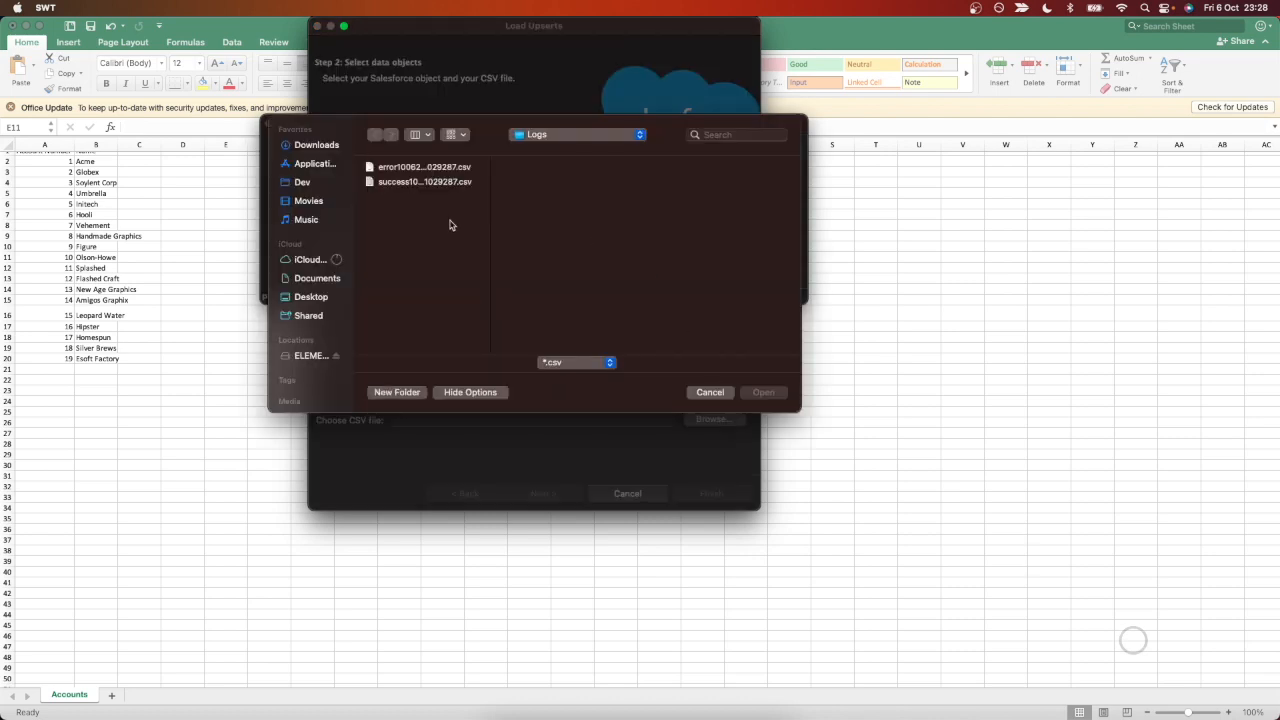
click(620, 136)
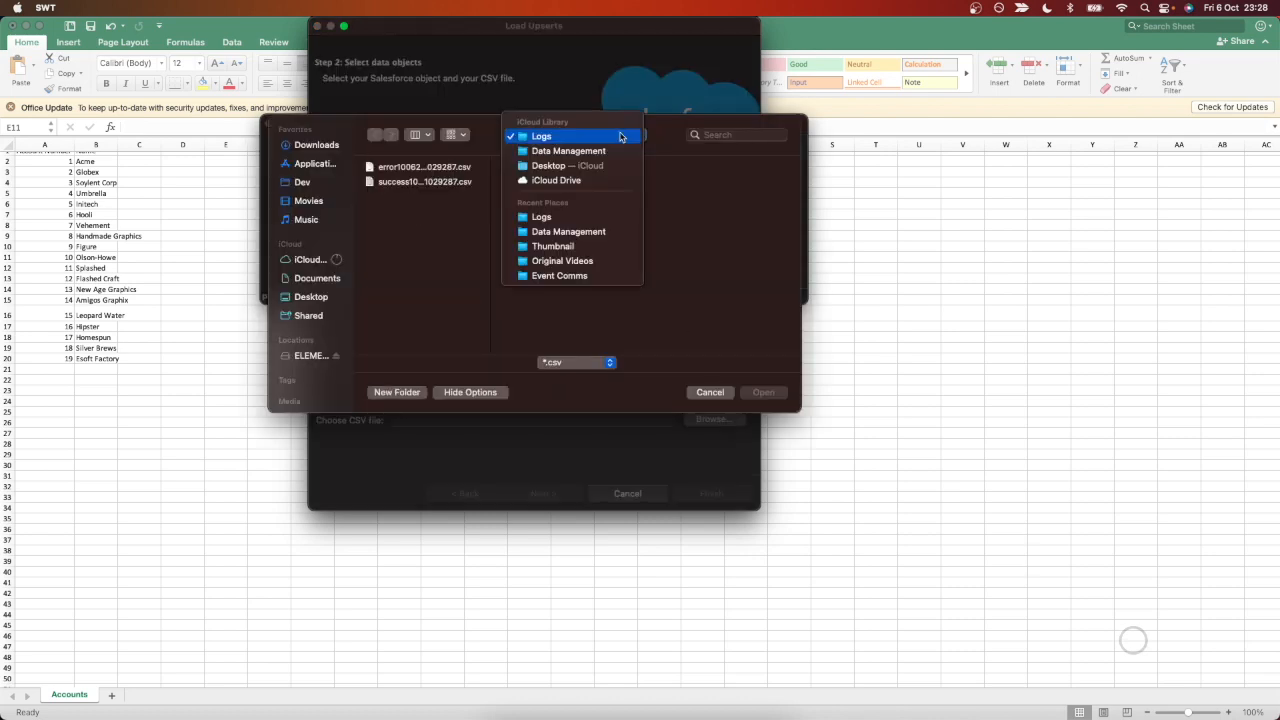
click(600, 154)
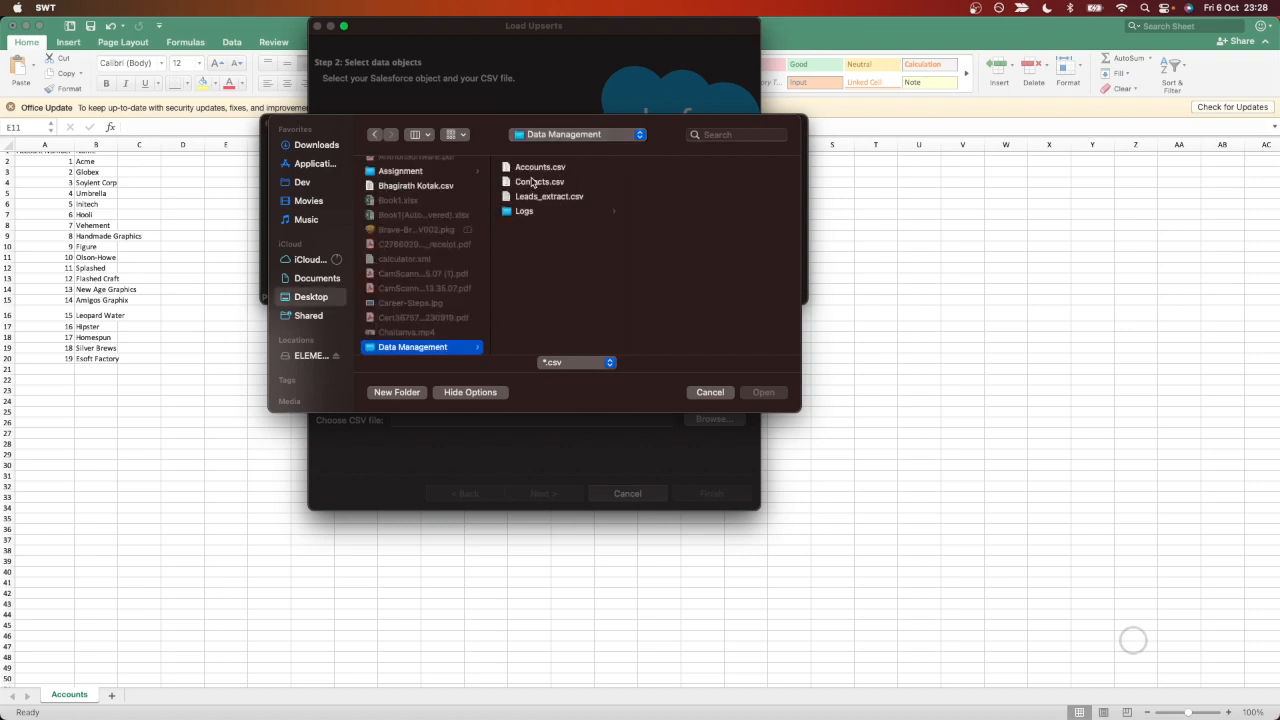
click(536, 168)
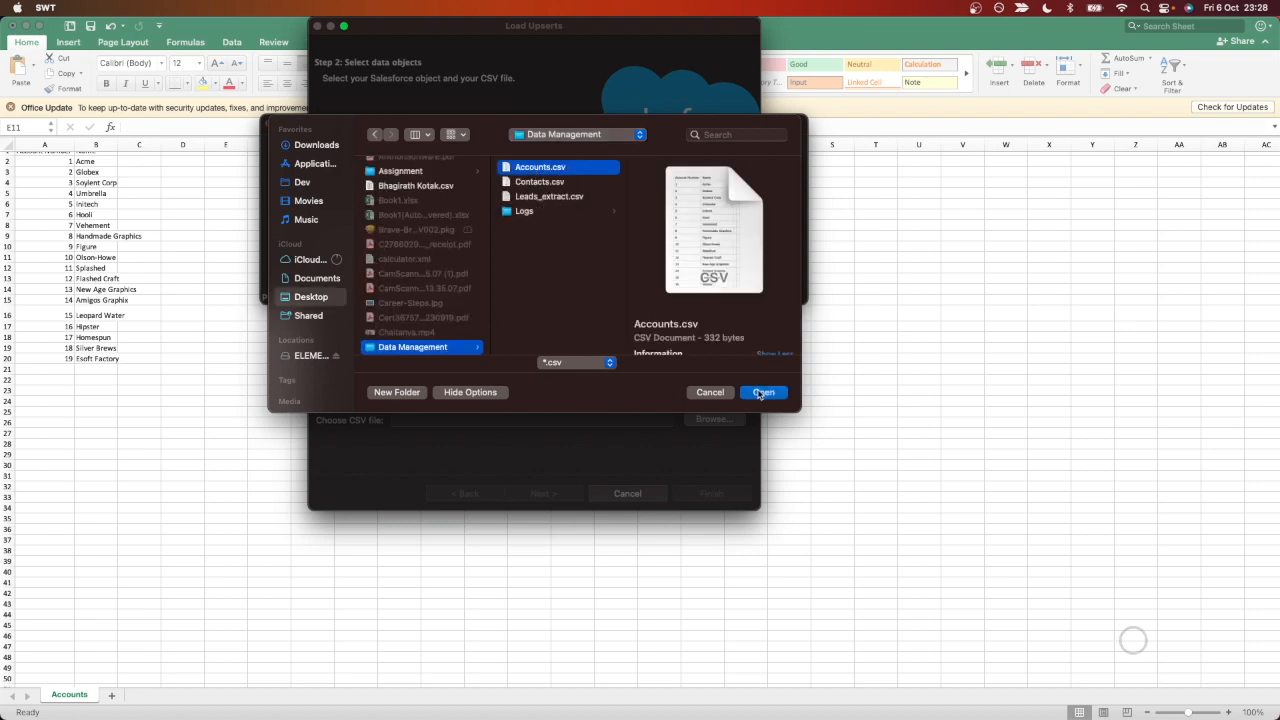
click(762, 392)
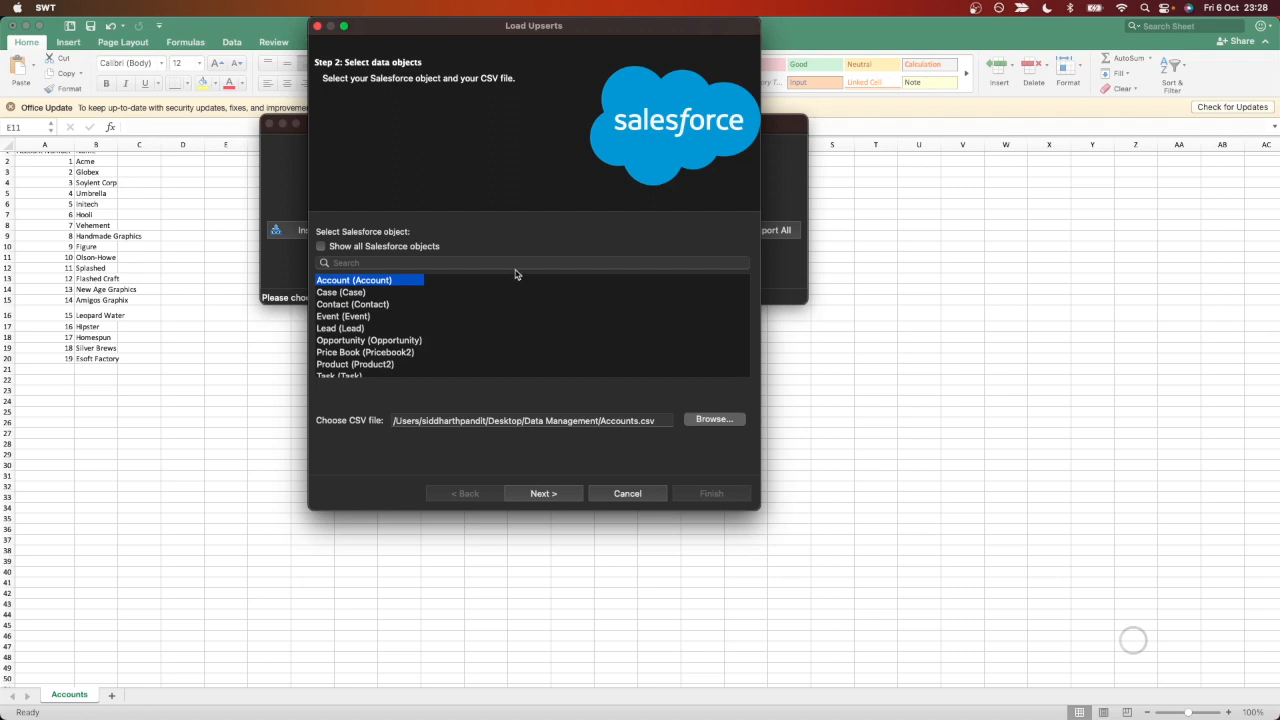
click(544, 494)
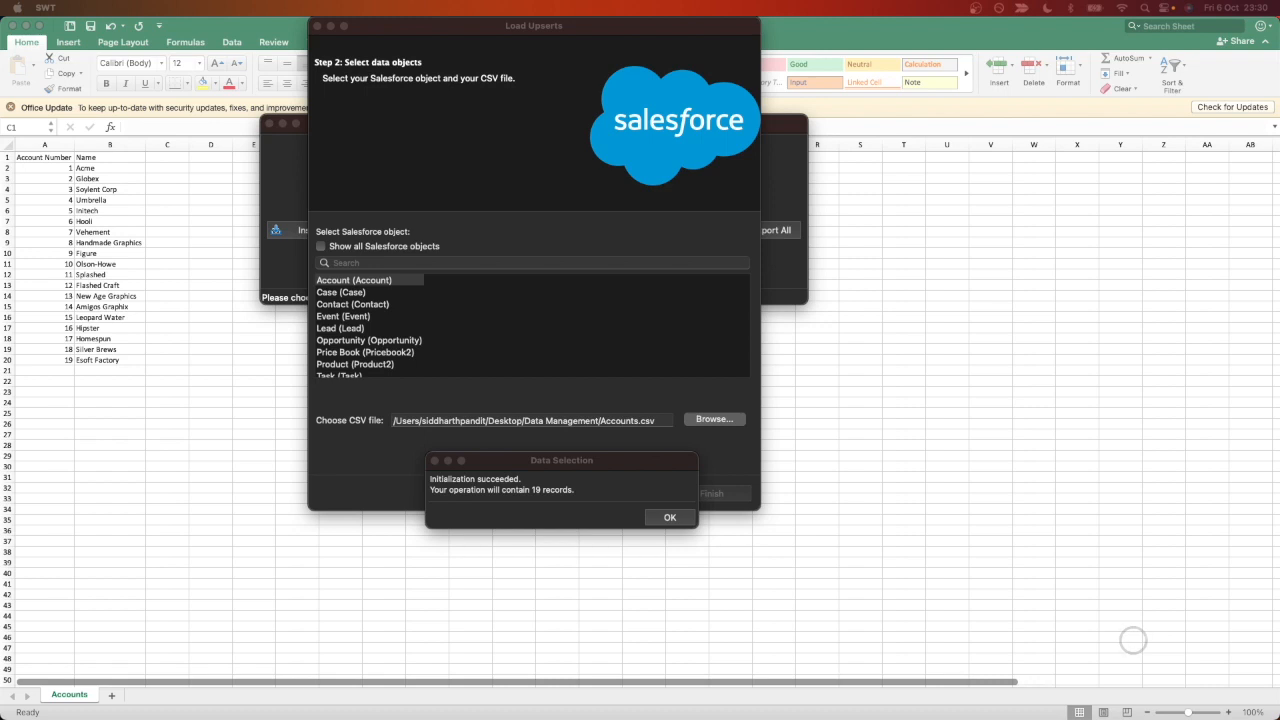
click(664, 517)
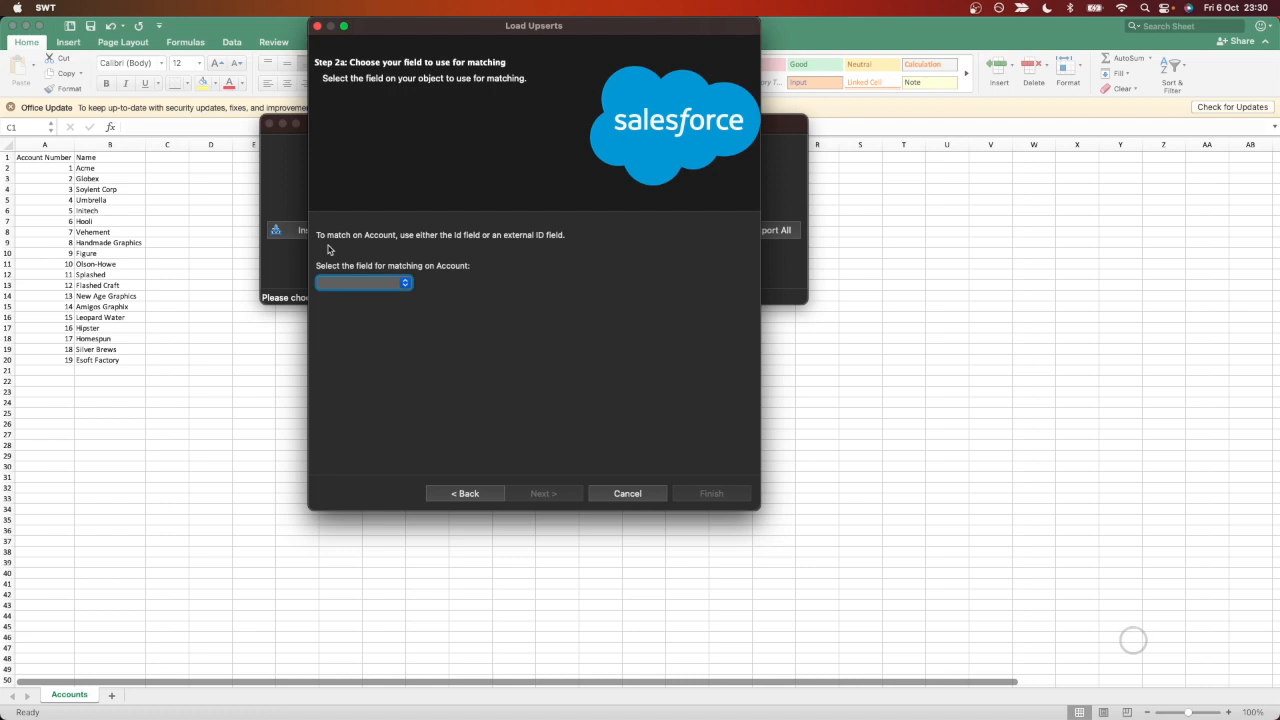
Match Accounts on Mainframe_ID__c, leave Owner, Parent and DandbCompany unset, and open the mapping editor
click(393, 283)
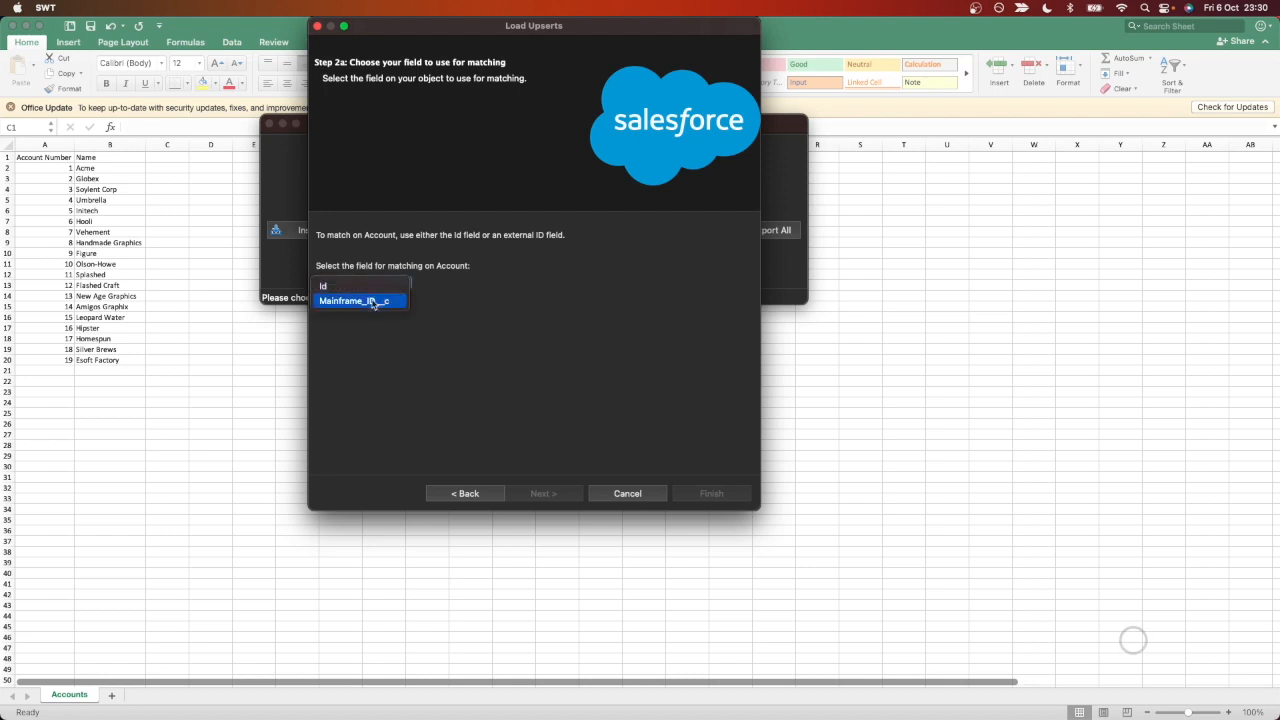
click(373, 302)
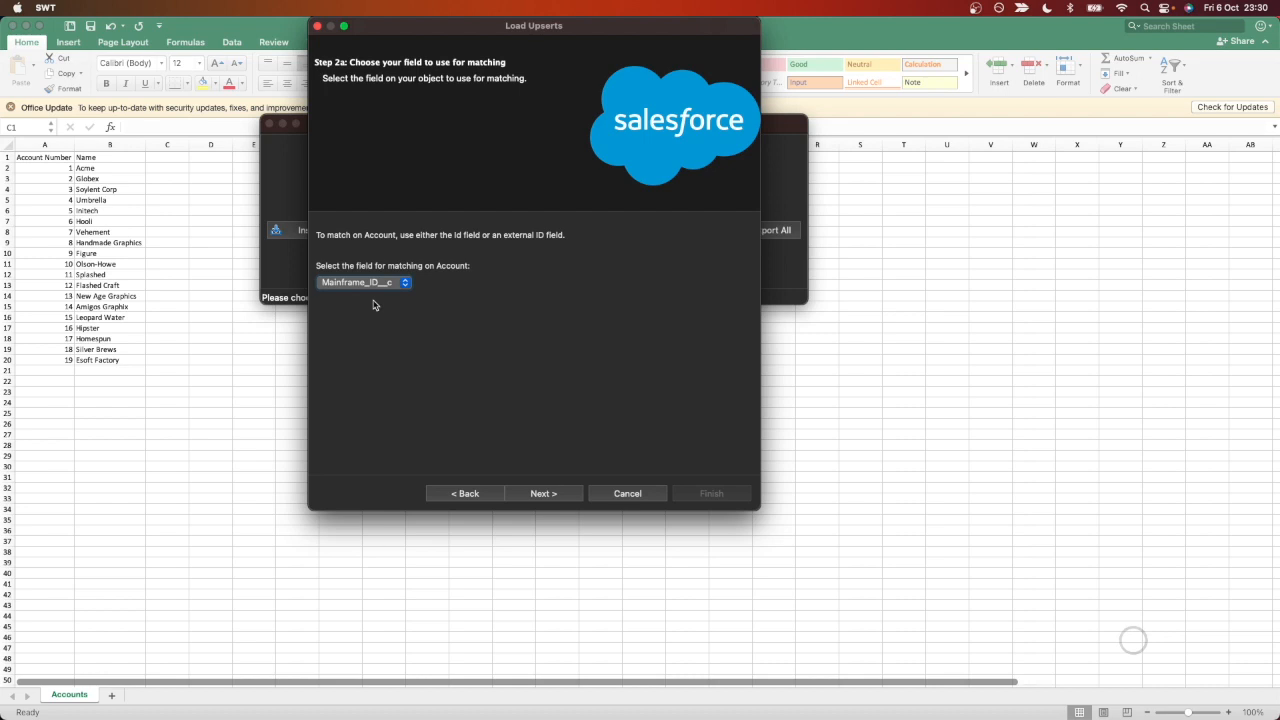
click(537, 491)
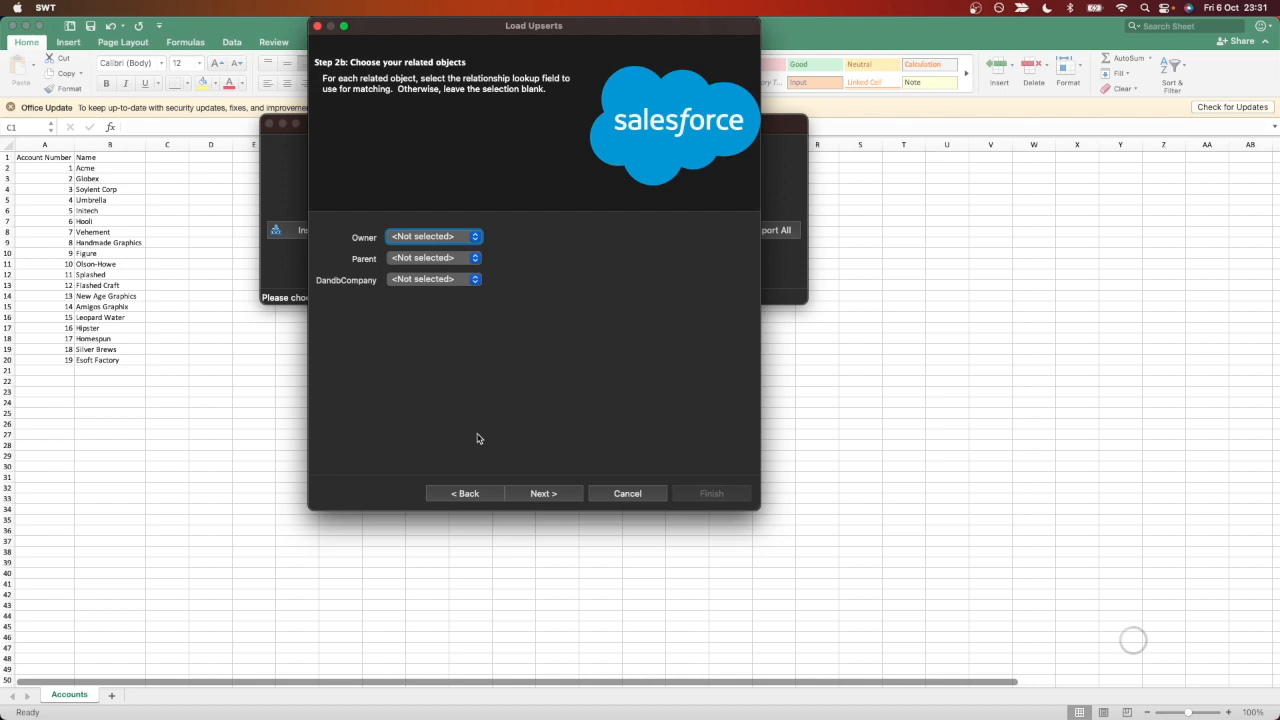
click(563, 496)
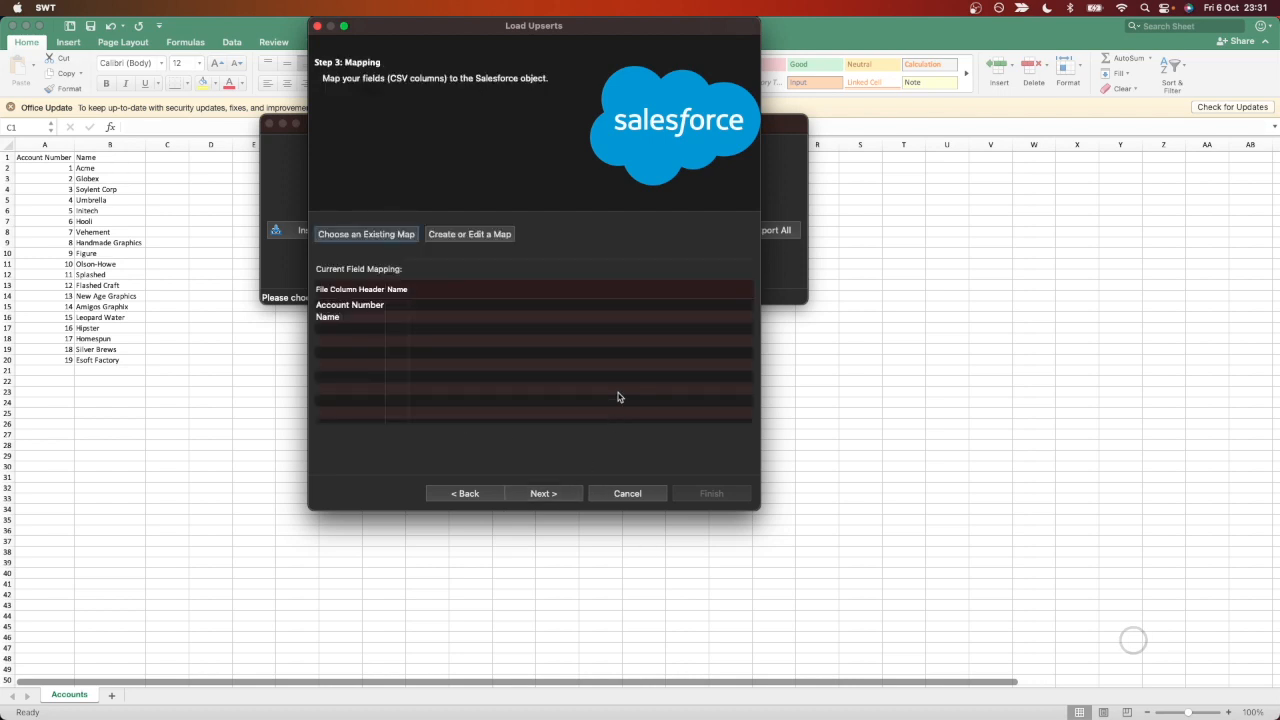
click(482, 240)
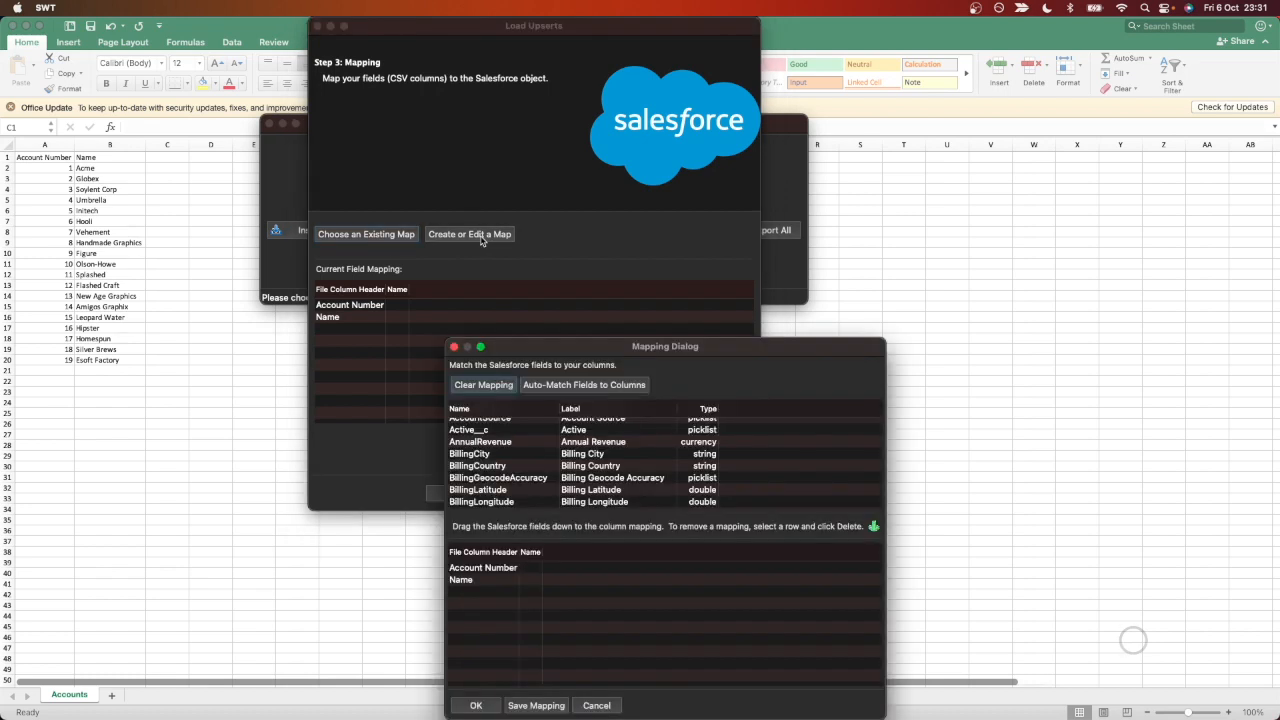
Auto-match Name to Name, map Account Number to Mainframe_ID__c, and accept the mapping
click(596, 389)
drag(633, 350, 517, 95)
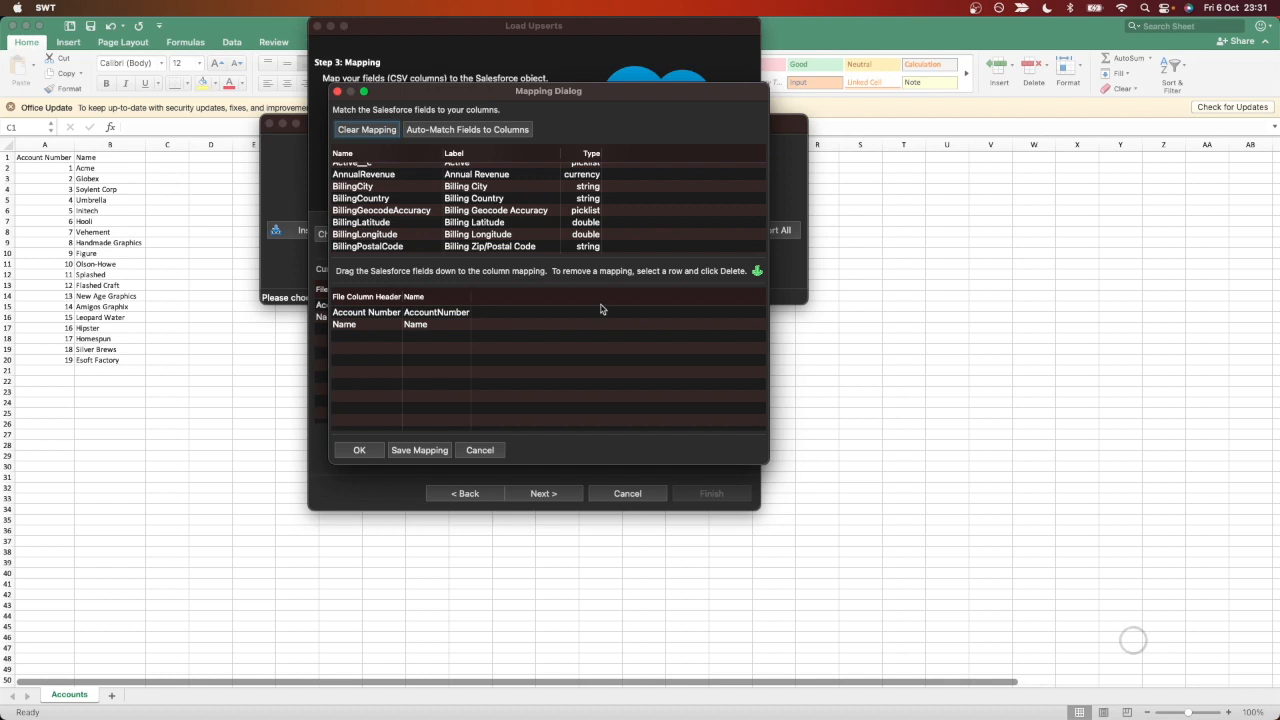
scroll(463, 231, up, 1)
scroll(463, 231, down, 3)
scroll(463, 231, down, 5)
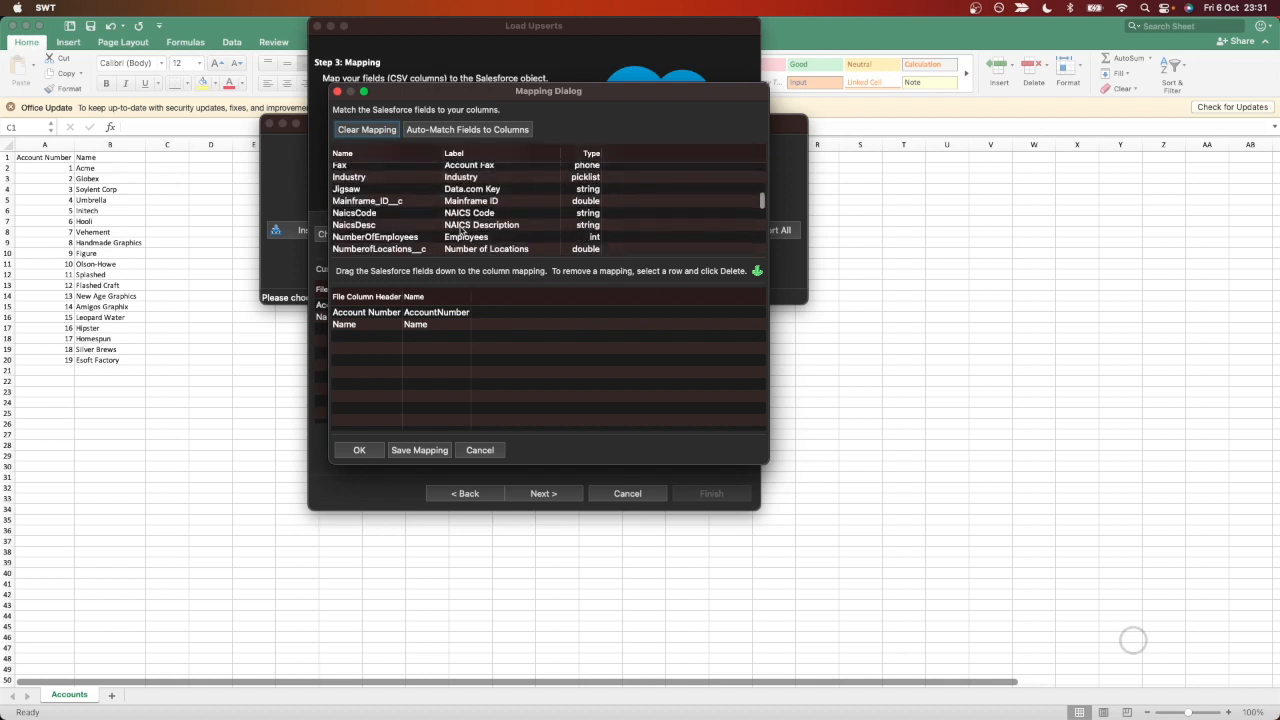
scroll(467, 233, down, 3)
scroll(467, 233, down, 1)
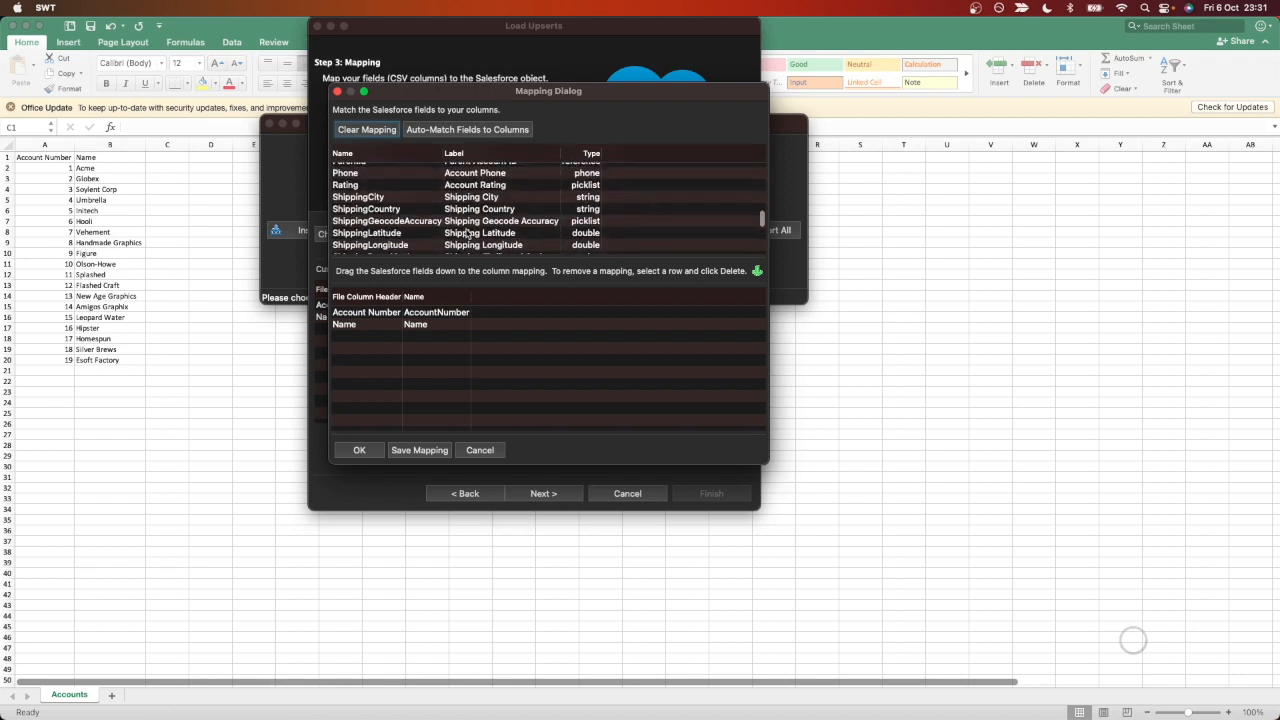
scroll(467, 233, up, 3)
scroll(467, 233, up, 4)
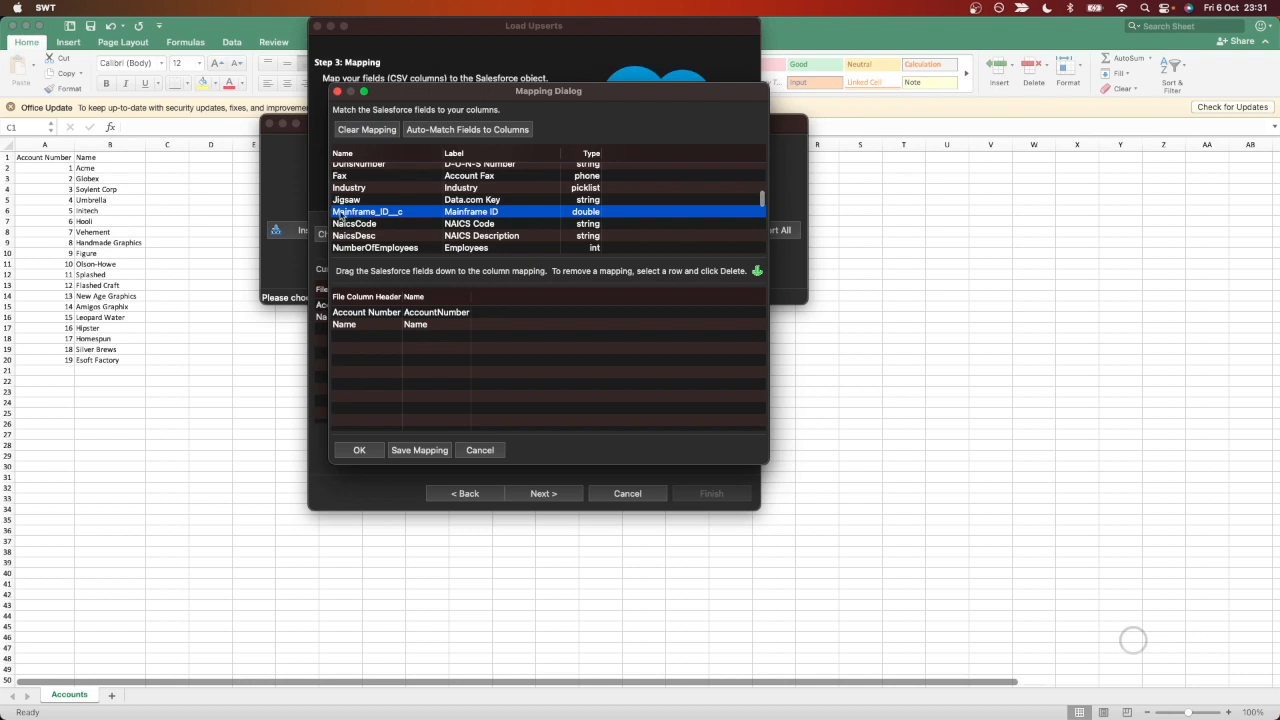
drag(339, 217, 440, 314)
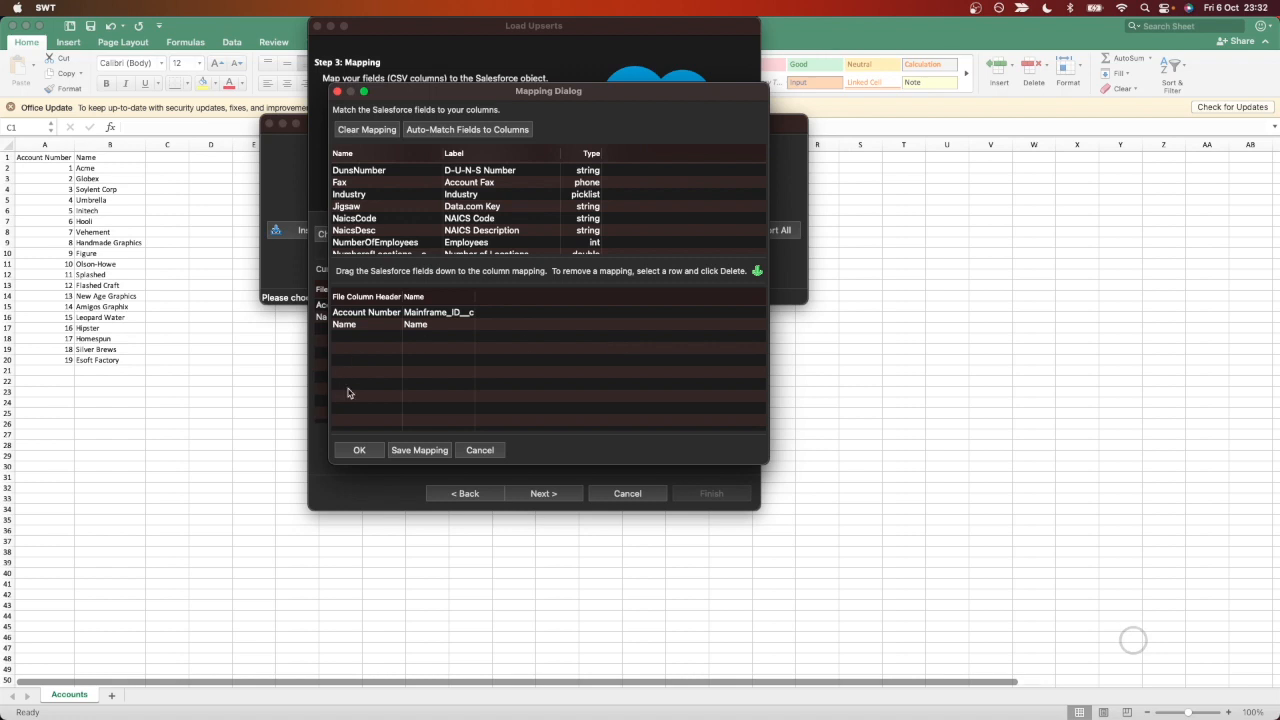
click(350, 450)
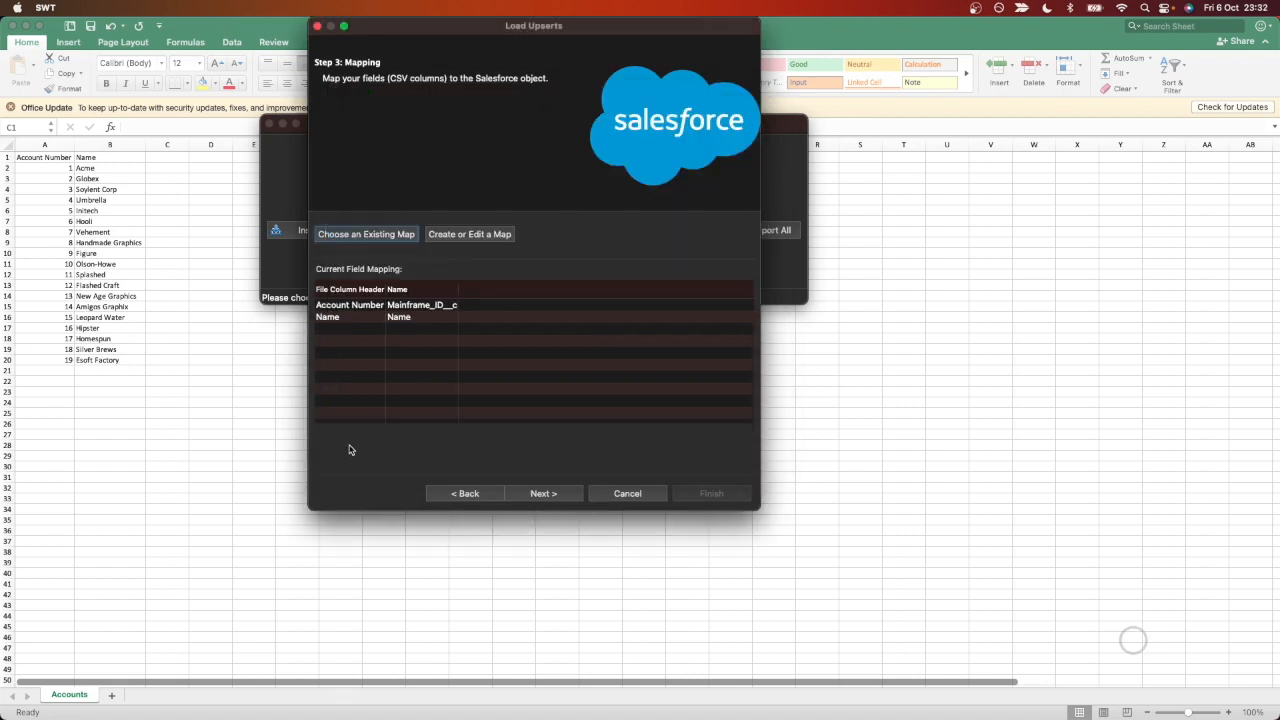
click(541, 494)
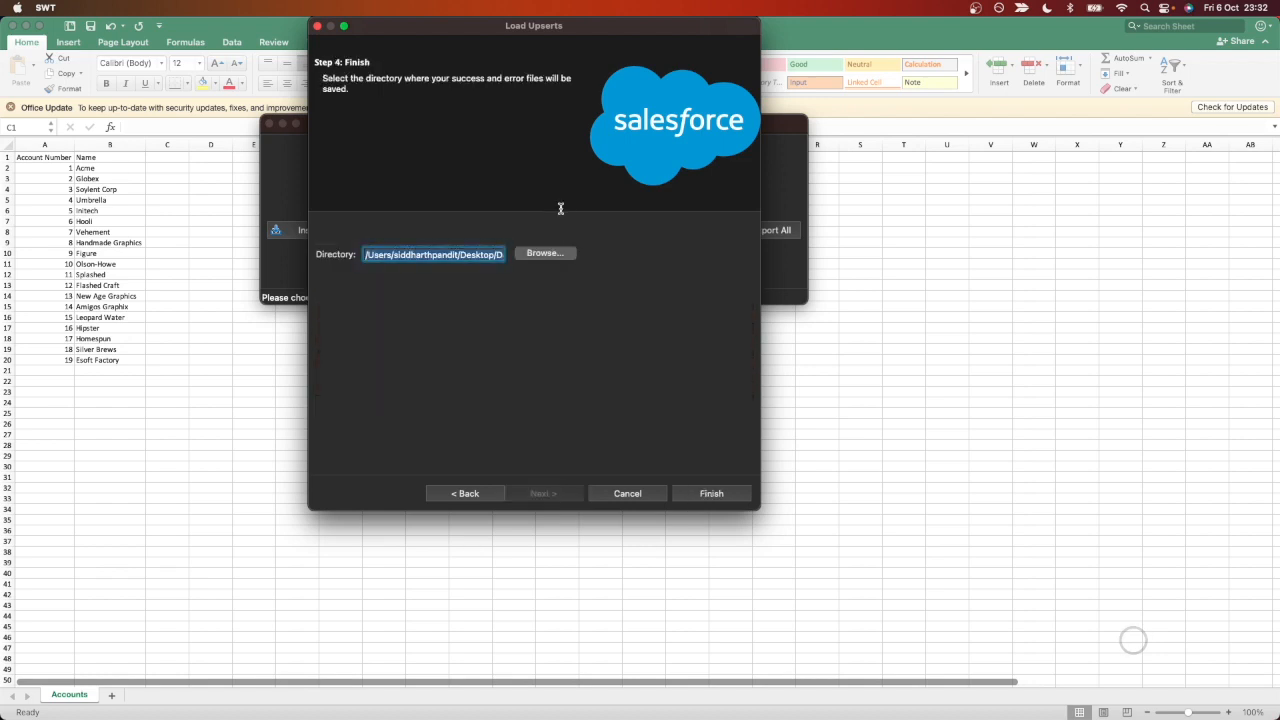
Run the Account upsert with results saved to Data Management/Logs, confirming the add/update prompt
click(471, 254)
double_click(411, 254)
drag(411, 254, 613, 264)
click(712, 494)
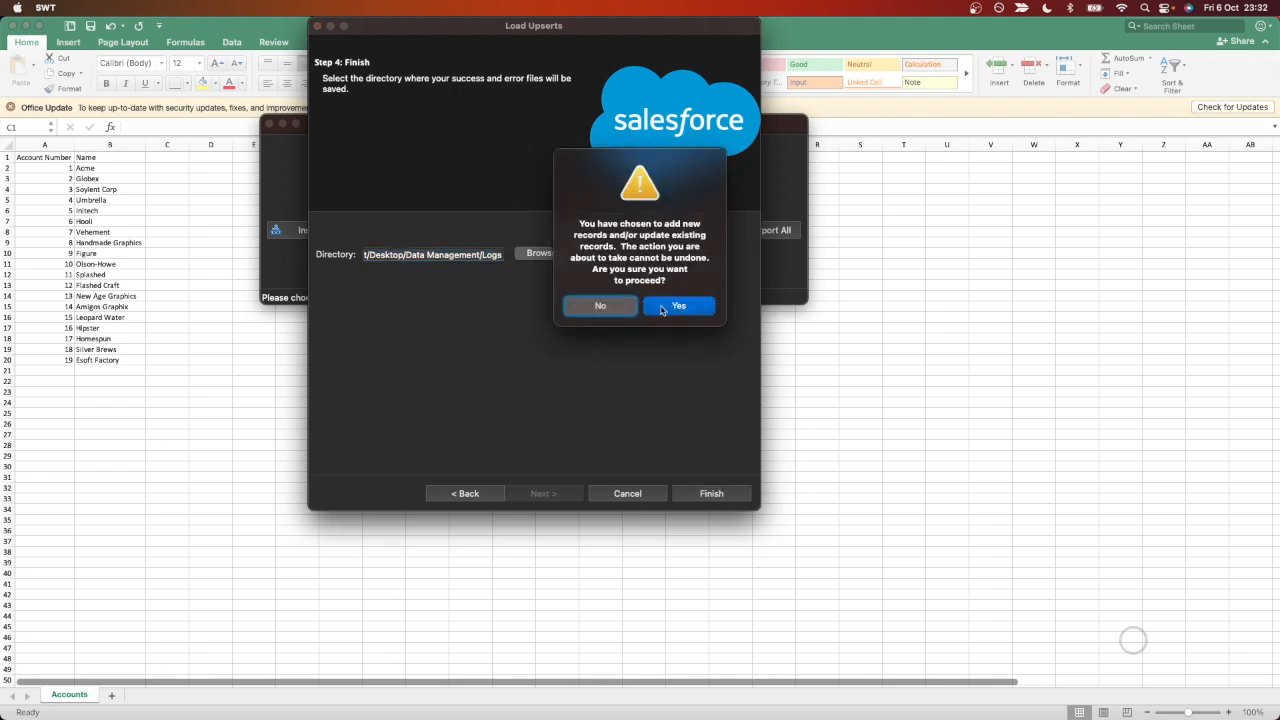
click(672, 307)
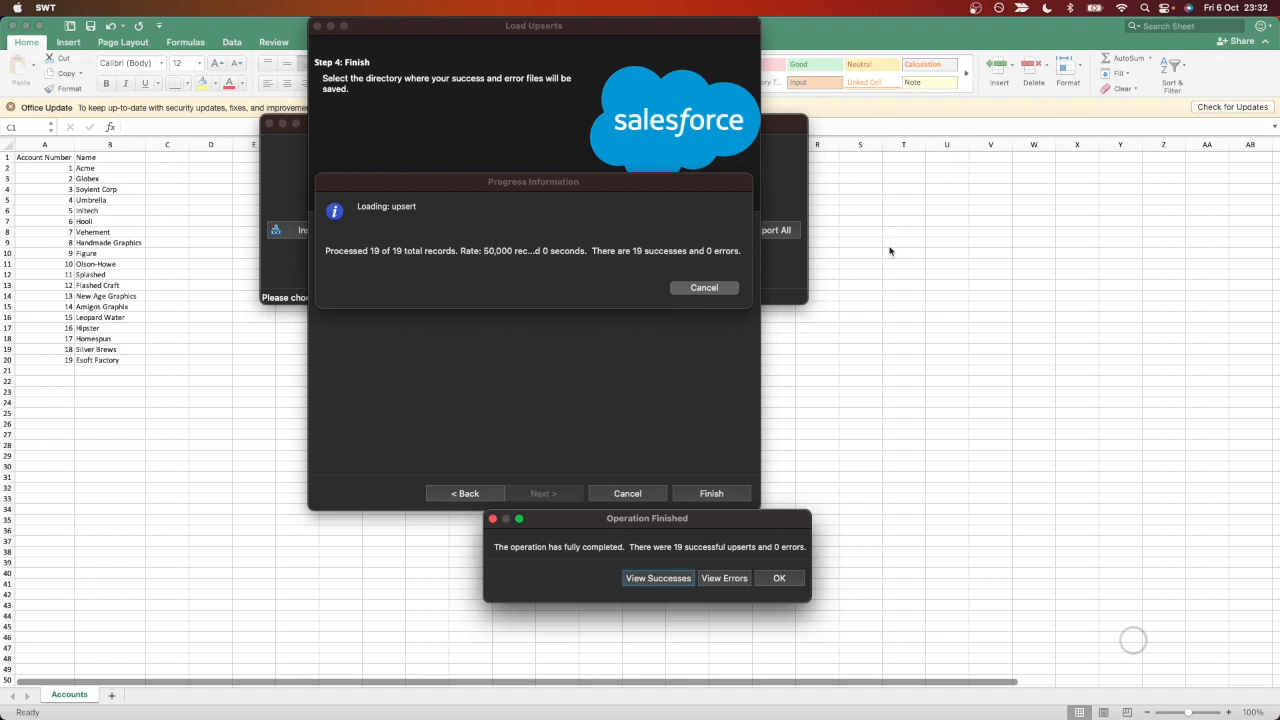
Review the 19 Item Created account rows in the success log, then close the summary and progress windows
drag(671, 523, 562, 233)
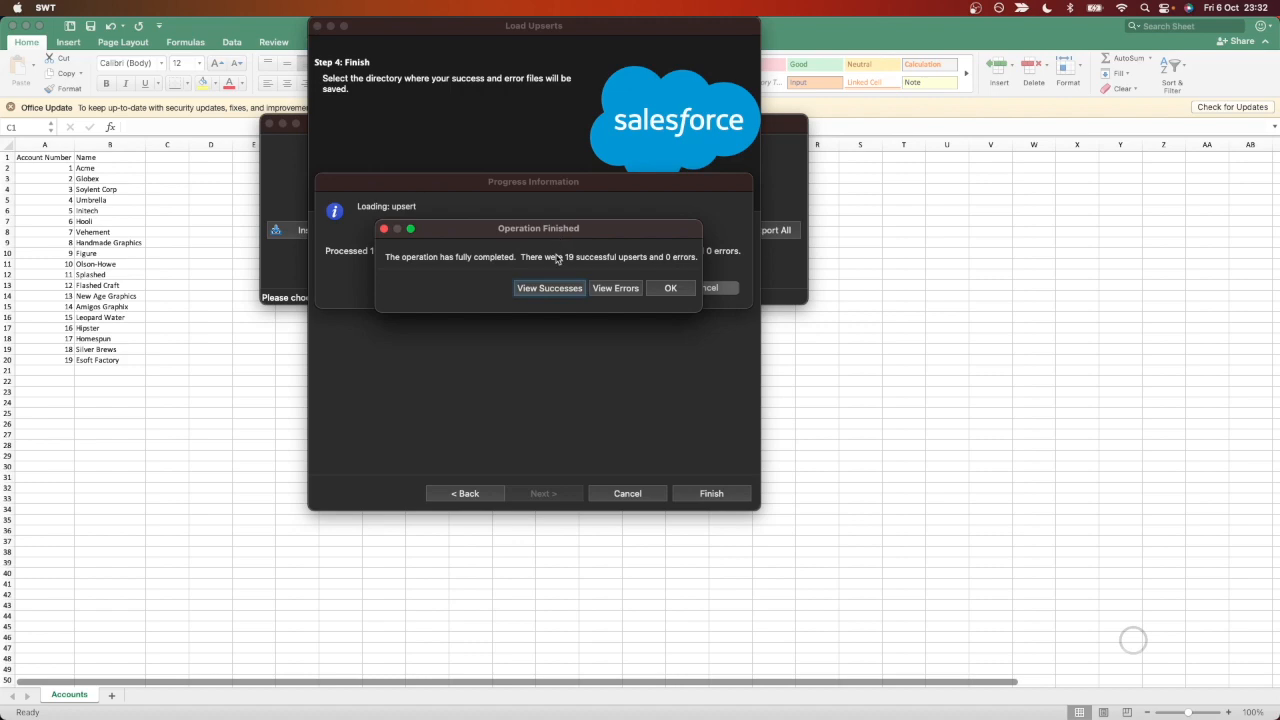
click(540, 292)
drag(601, 323, 369, 202)
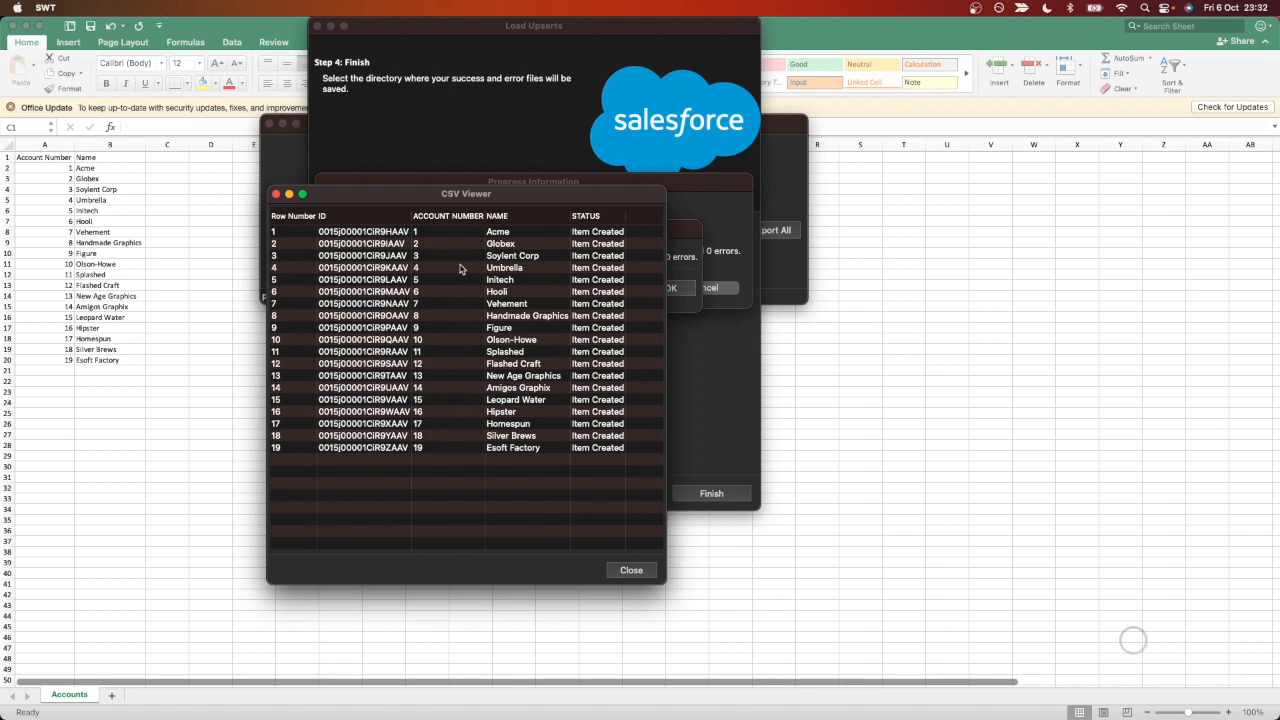
drag(323, 232, 323, 425)
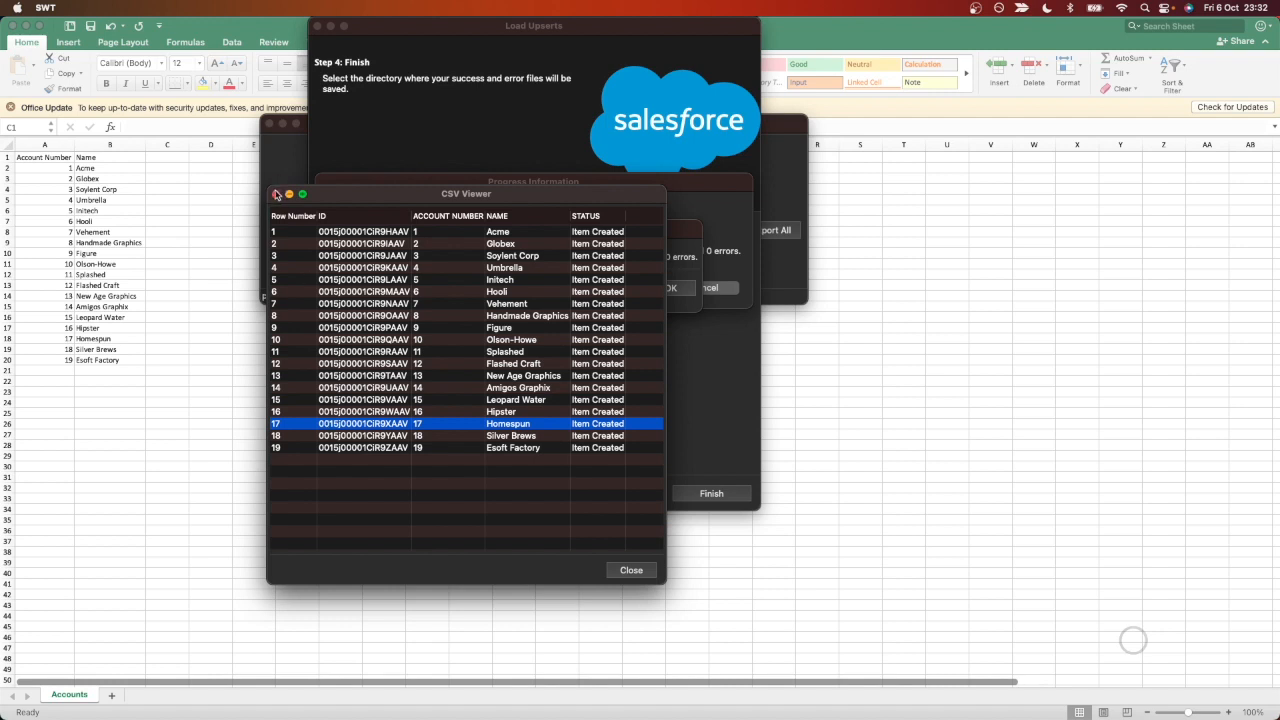
click(277, 195)
click(674, 292)
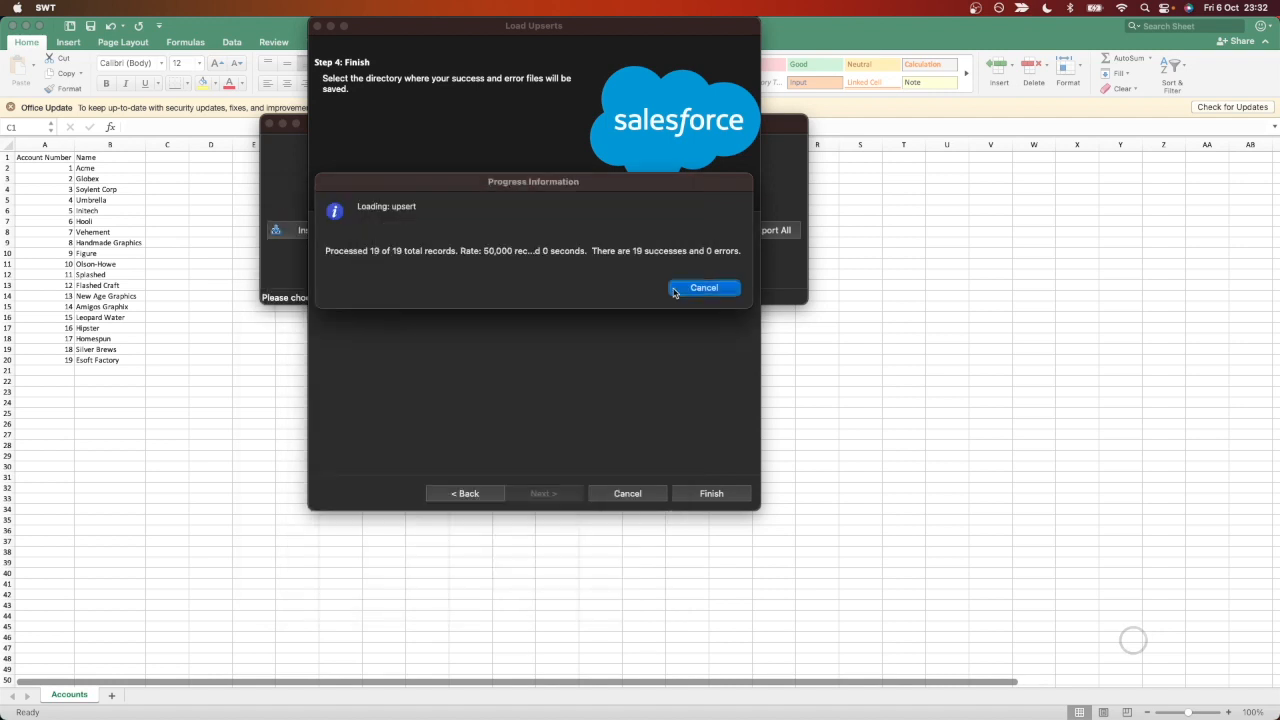
click(674, 293)
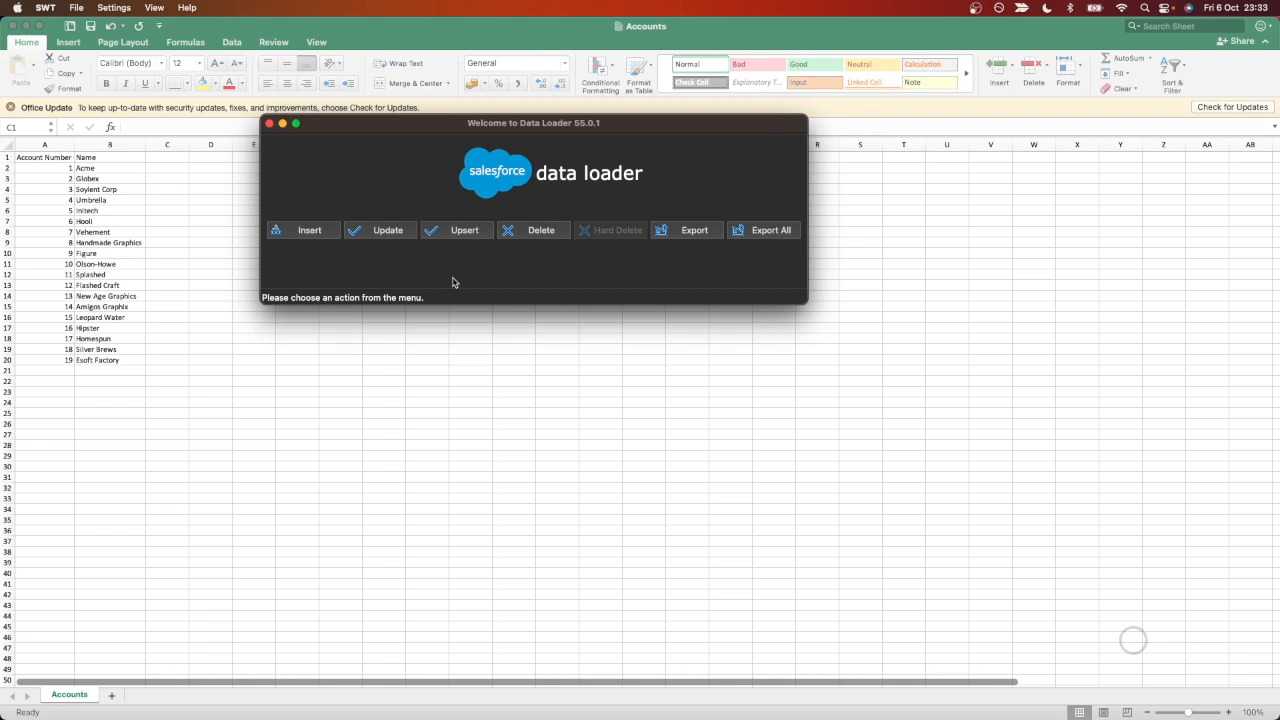
Start a Contact upsert from Data Management/Contacts.csv and acknowledge the 31 initialized records
click(462, 231)
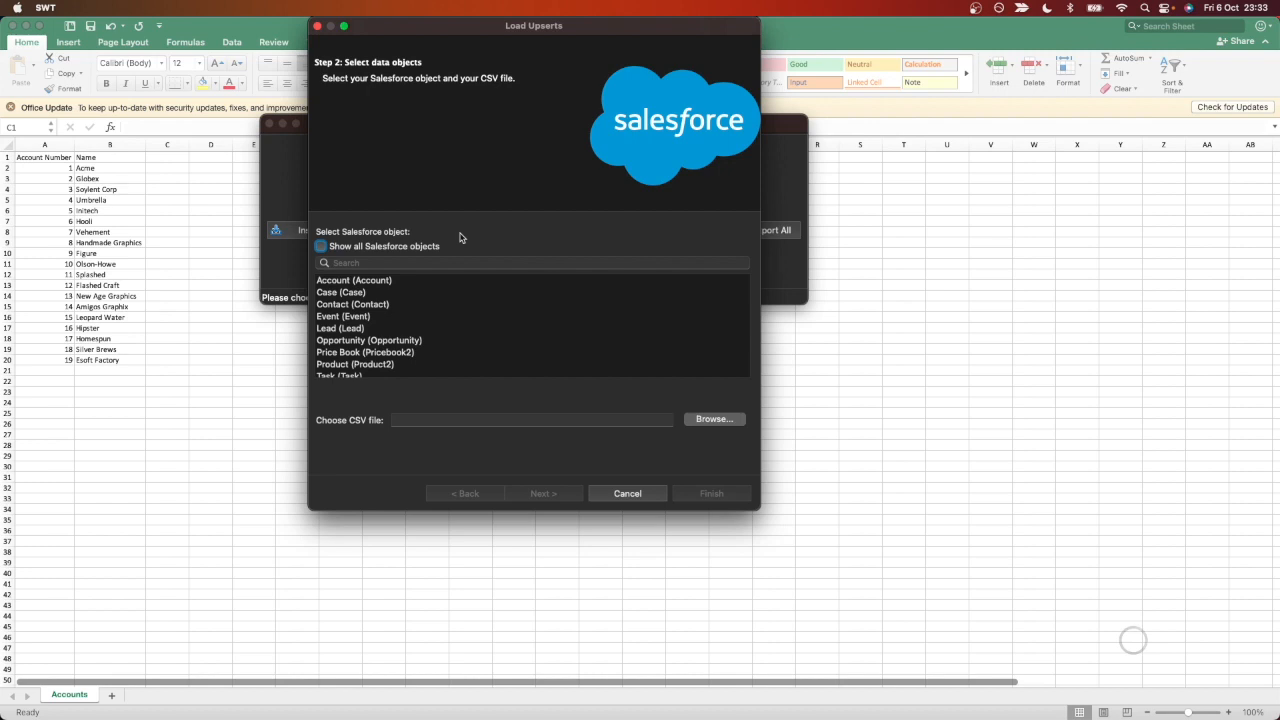
click(369, 305)
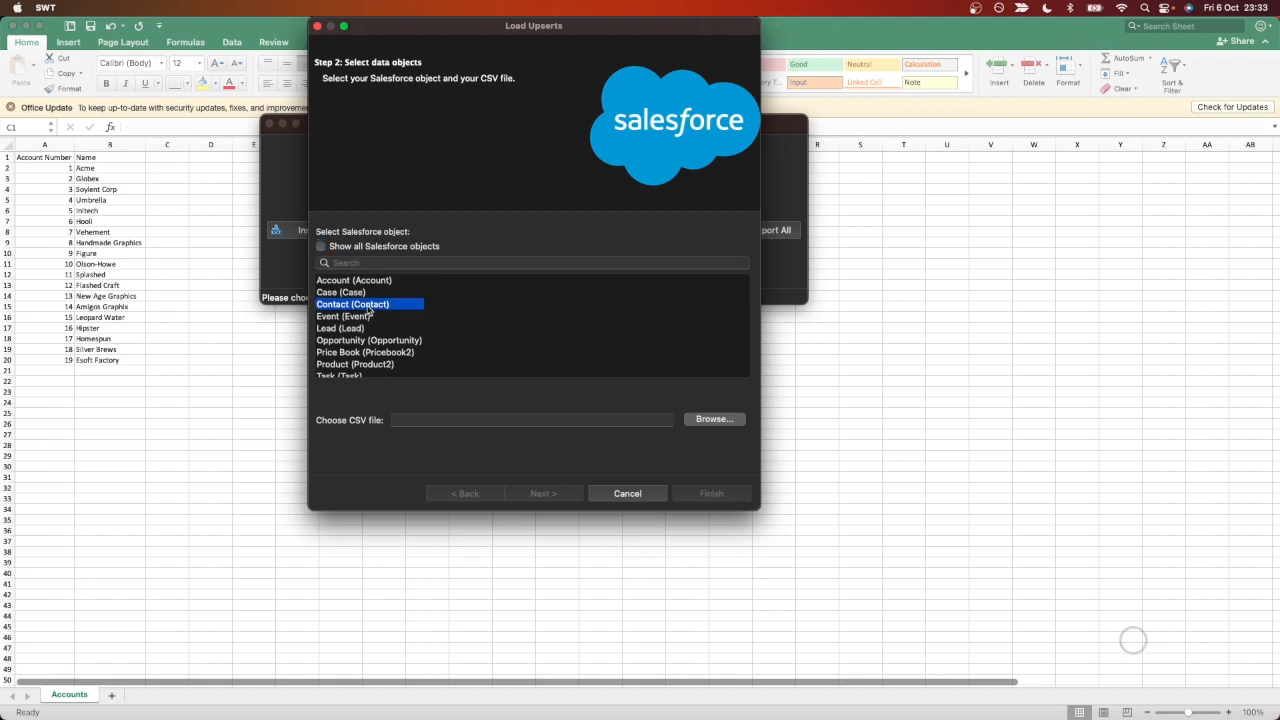
click(729, 422)
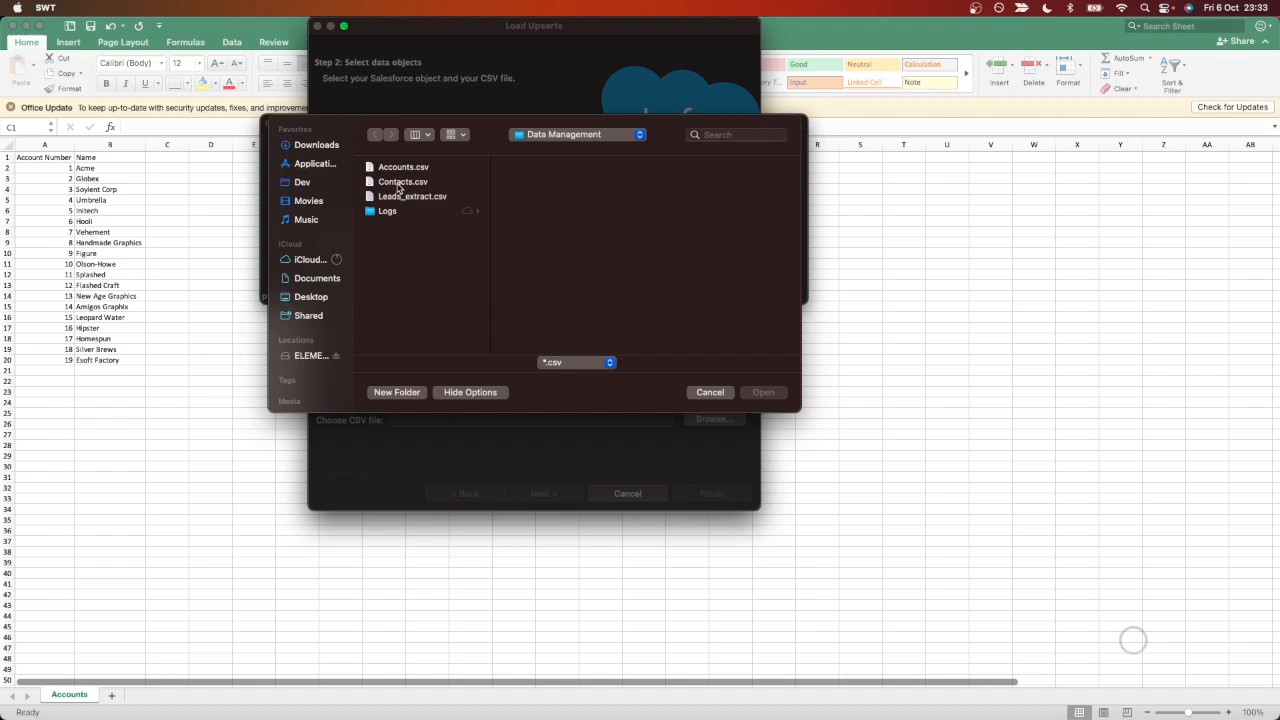
click(402, 182)
click(763, 392)
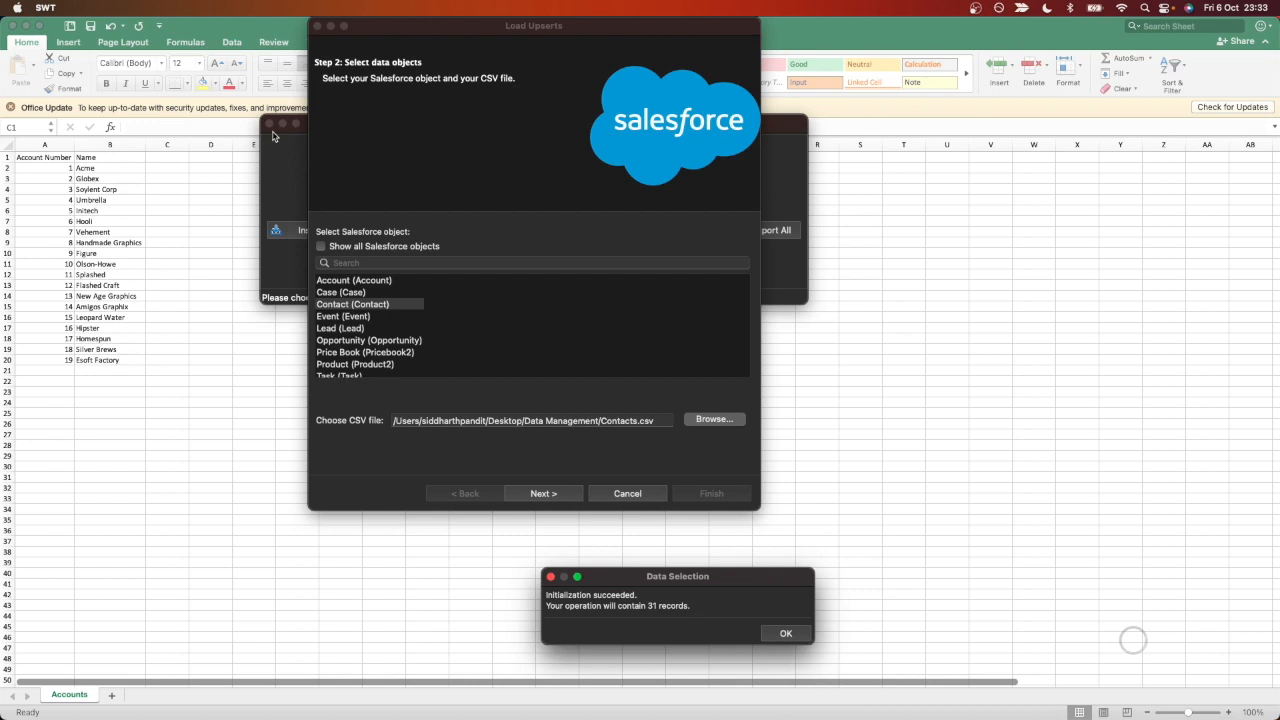
drag(633, 576, 560, 224)
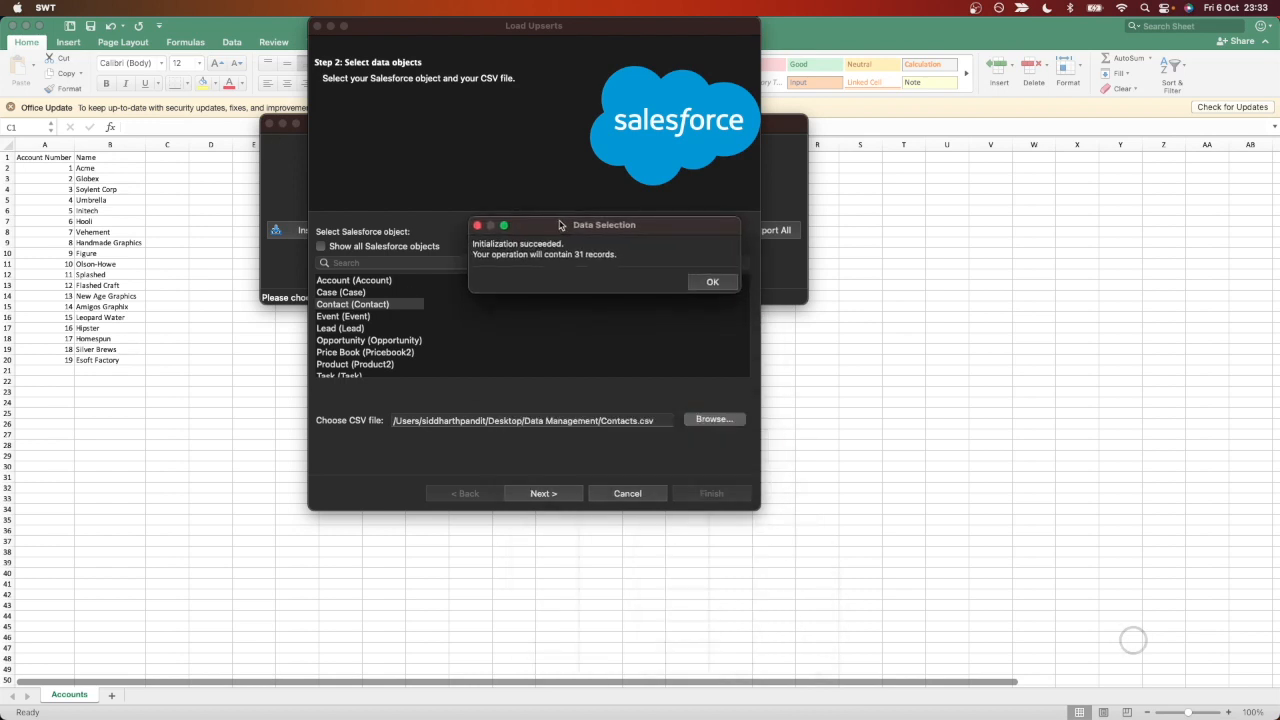
click(712, 282)
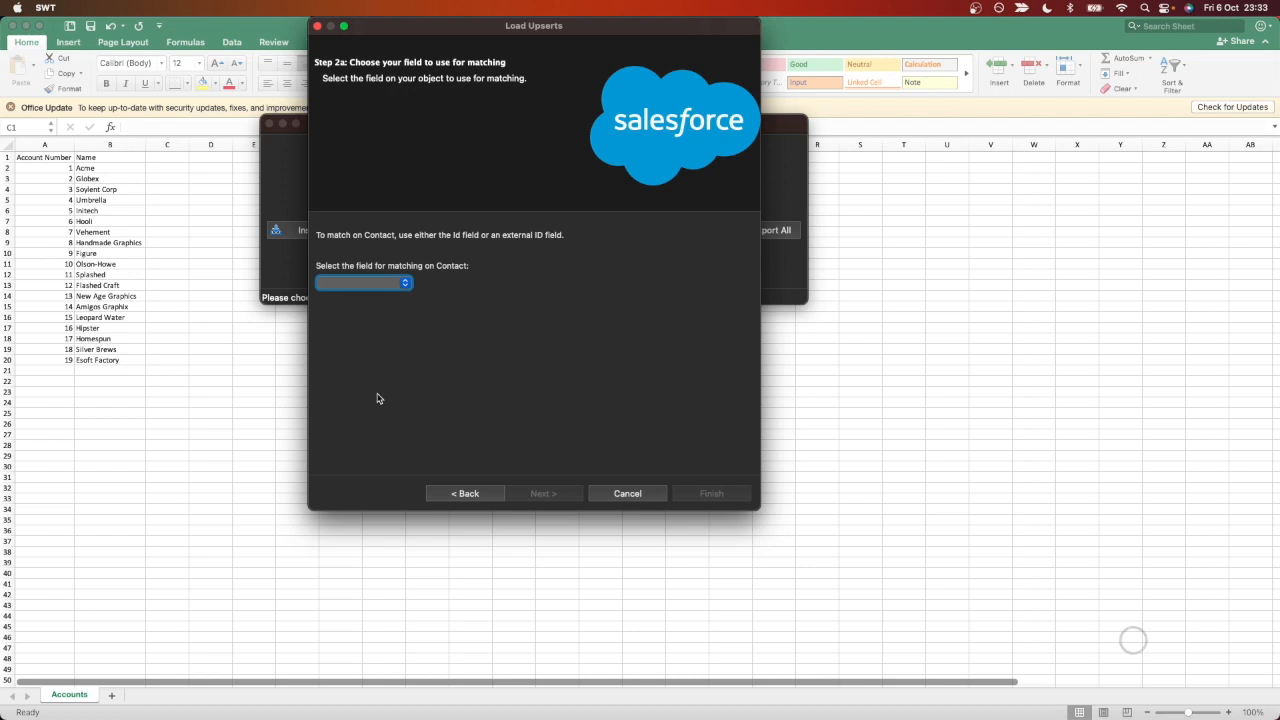
Match contacts on the Mainframe_ID__c field
click(395, 283)
click(375, 316)
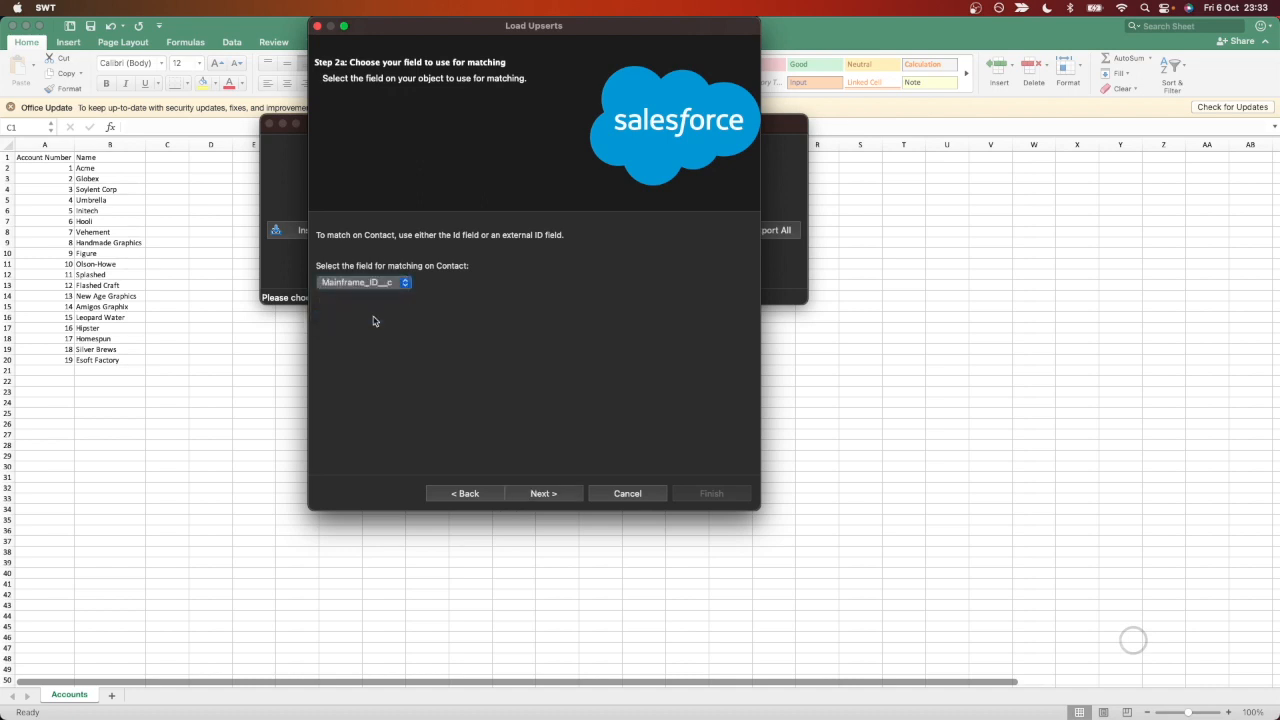
click(543, 494)
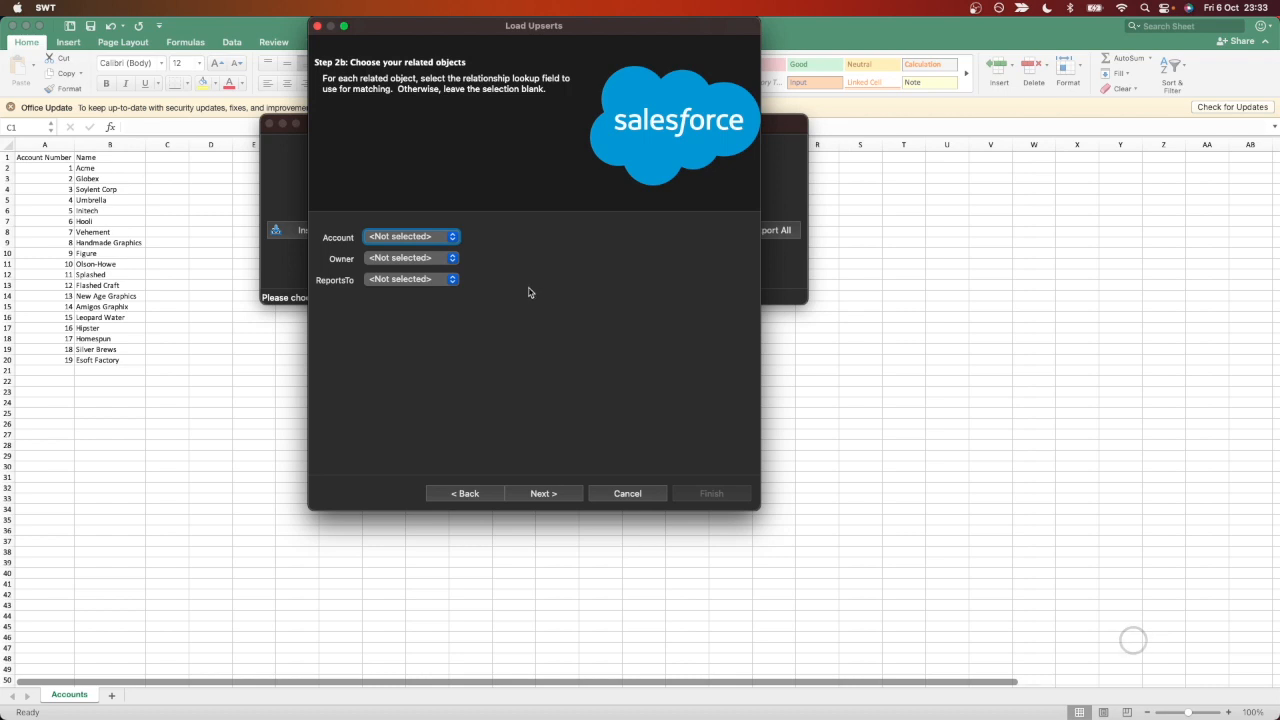
Link the Account relationship through Mainframe_ID__c
click(456, 238)
click(433, 254)
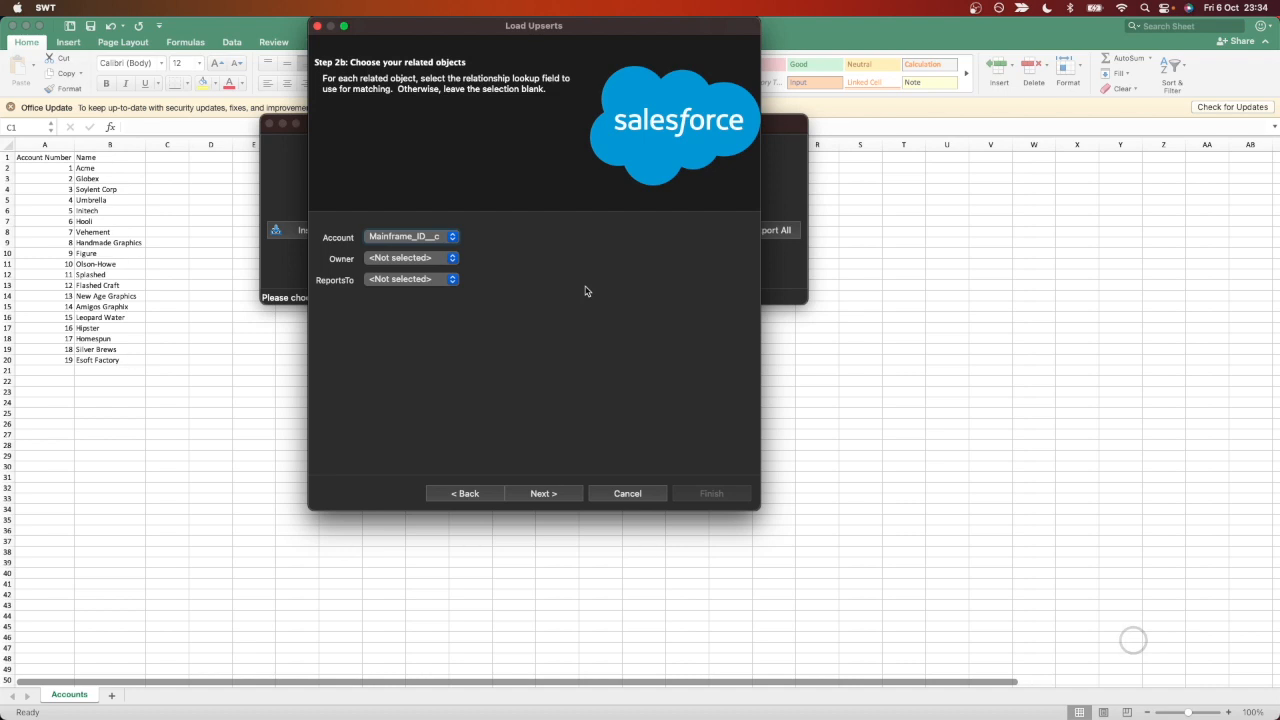
click(537, 494)
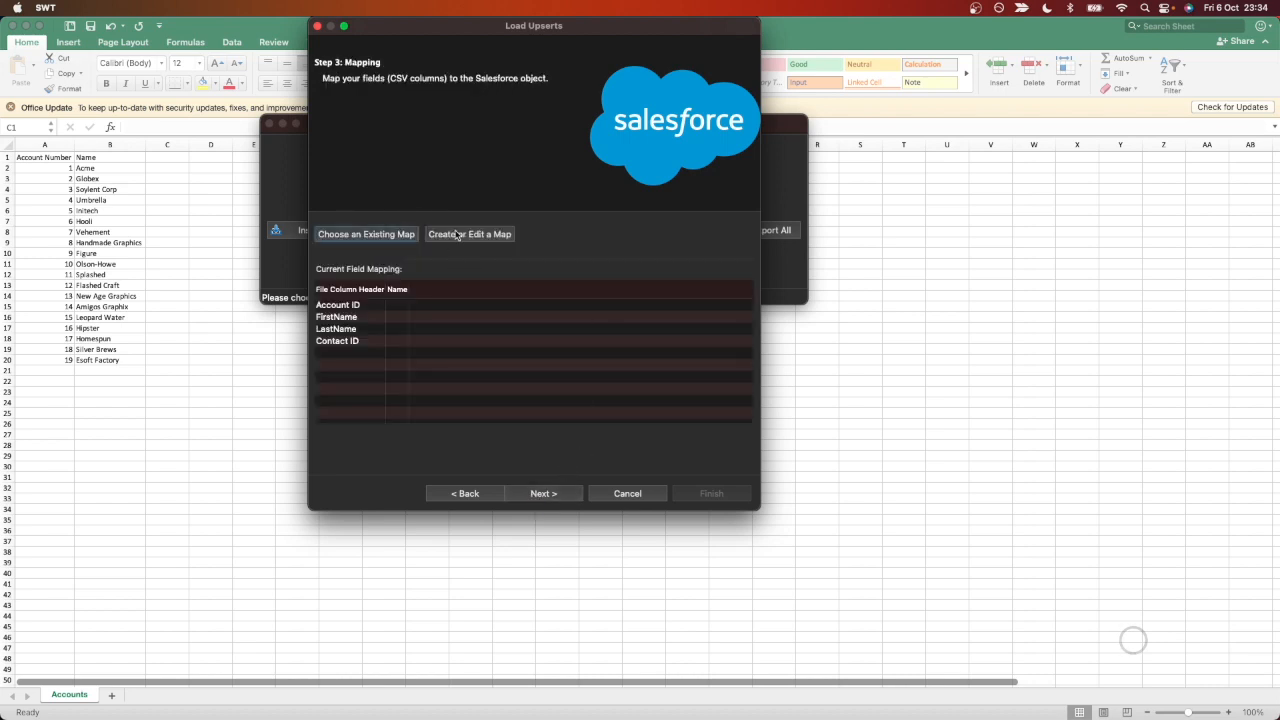
Auto-match Salesforce fields to the Contacts CSV columns in the mapping editor
click(454, 239)
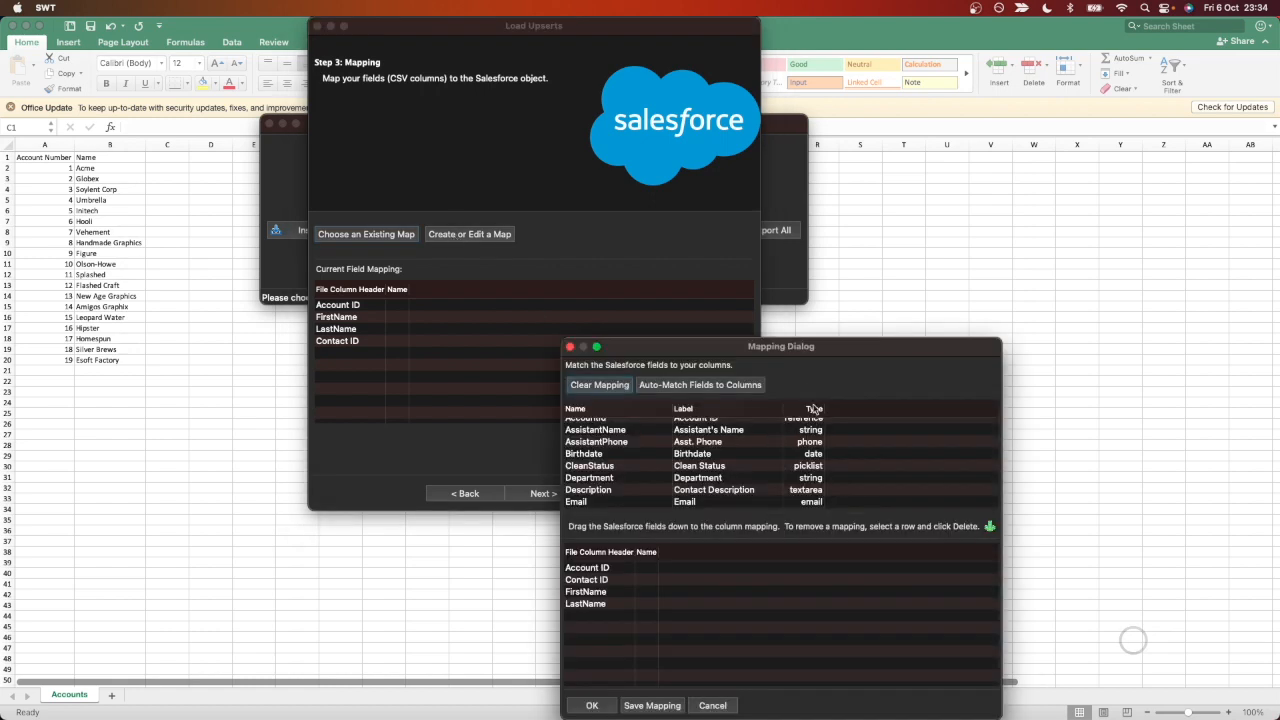
drag(792, 358, 643, 210)
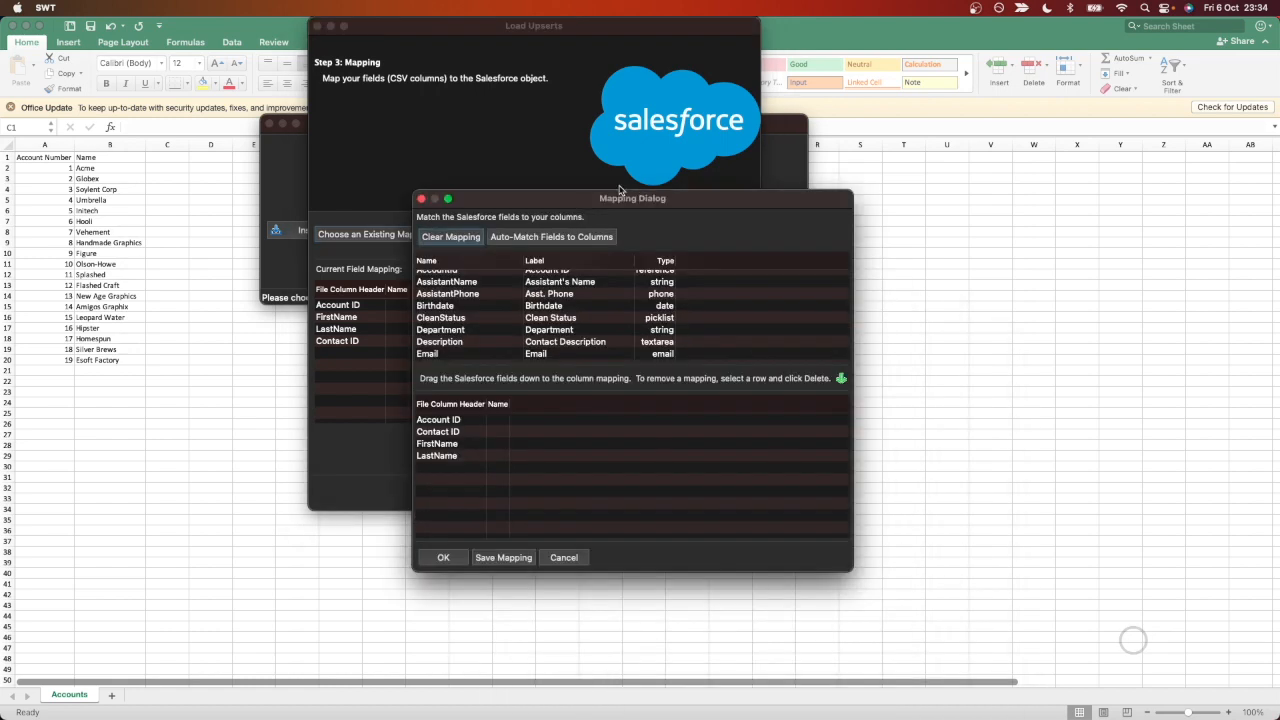
click(524, 237)
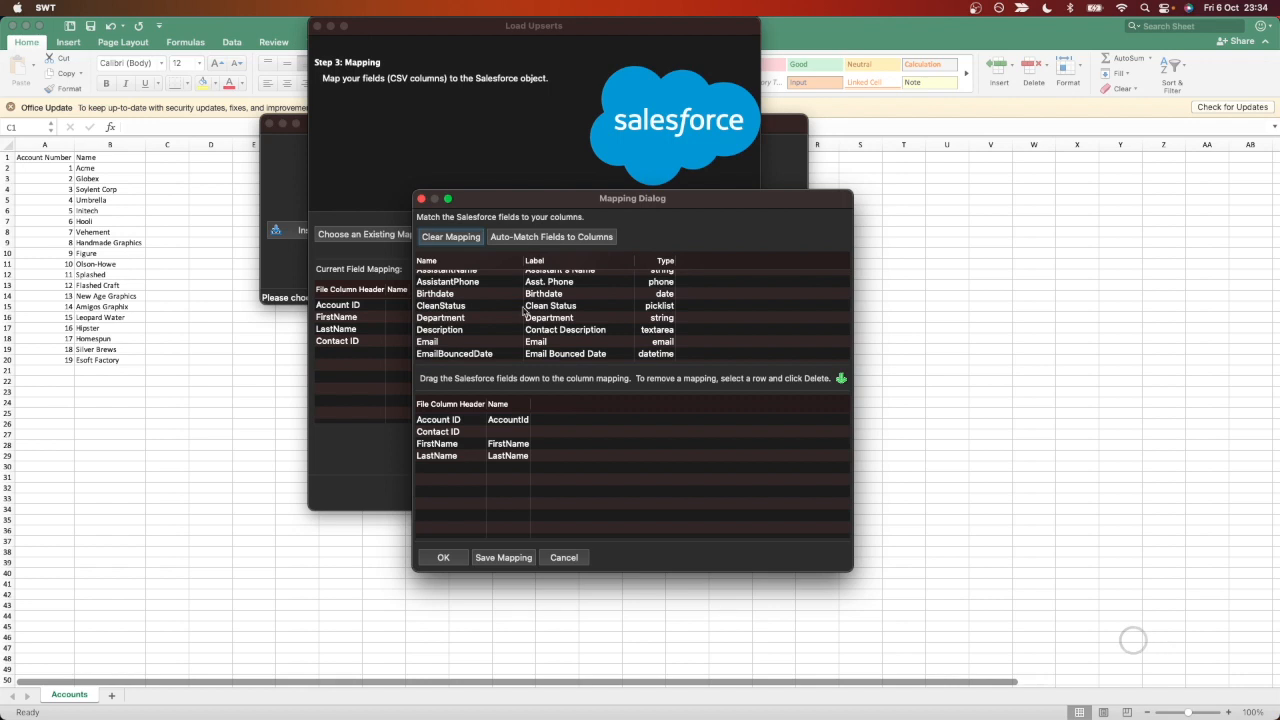
Map Account ID to Account:Mainframe_ID__c and Contact ID to Mainframe_ID__c, then accept the mapping
scroll(552, 320, up, 3)
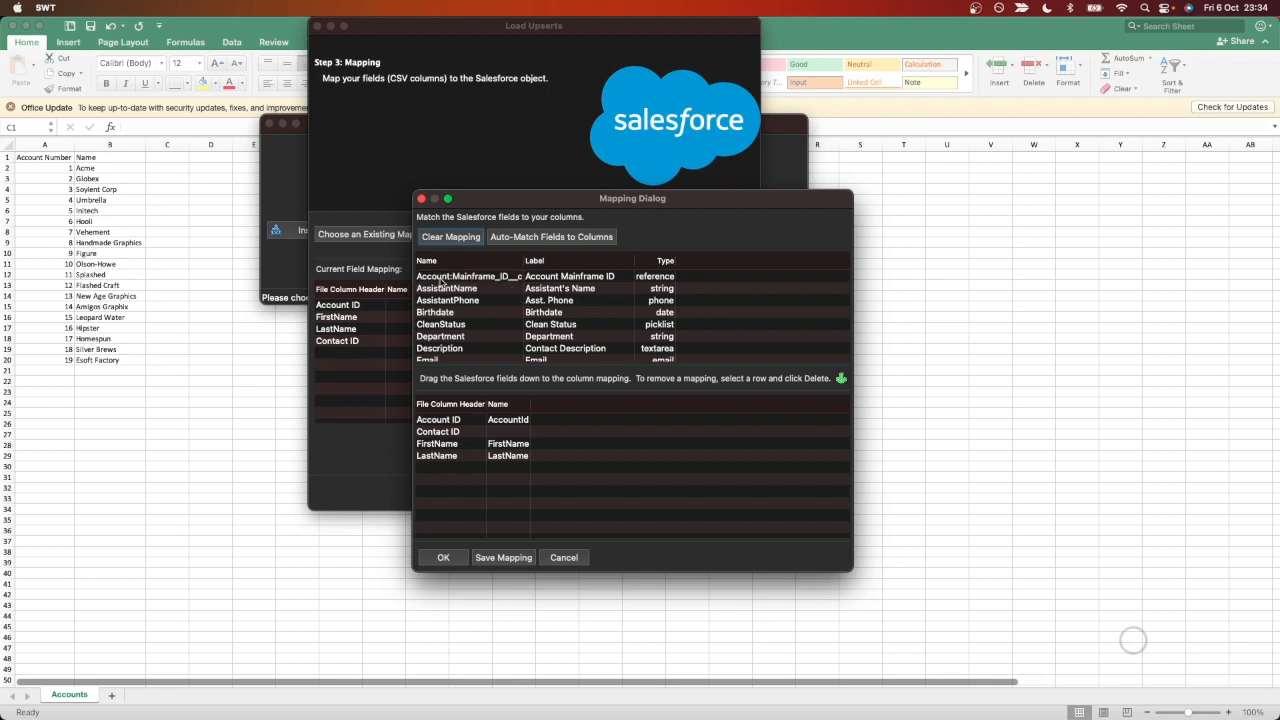
drag(440, 281, 440, 422)
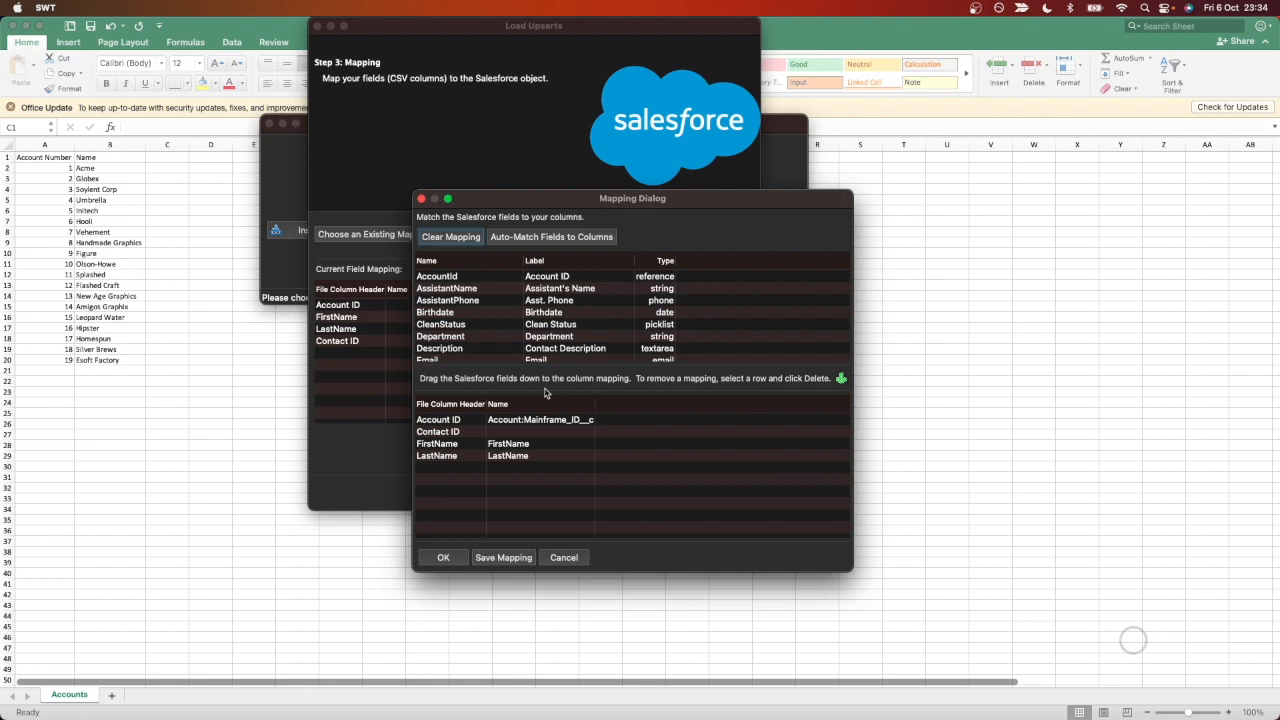
scroll(485, 302, down, 1)
scroll(485, 302, down, 10)
scroll(485, 302, down, 8)
scroll(485, 302, down, 1)
click(450, 280)
drag(448, 283, 455, 424)
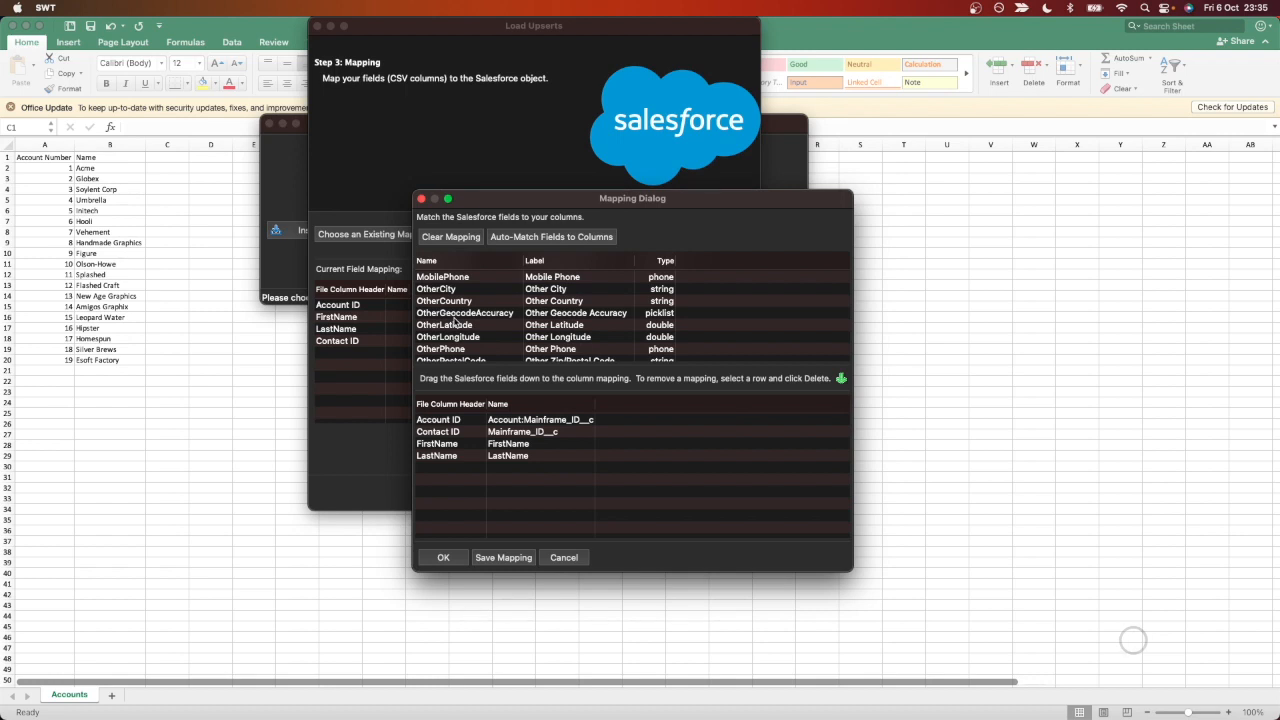
click(446, 558)
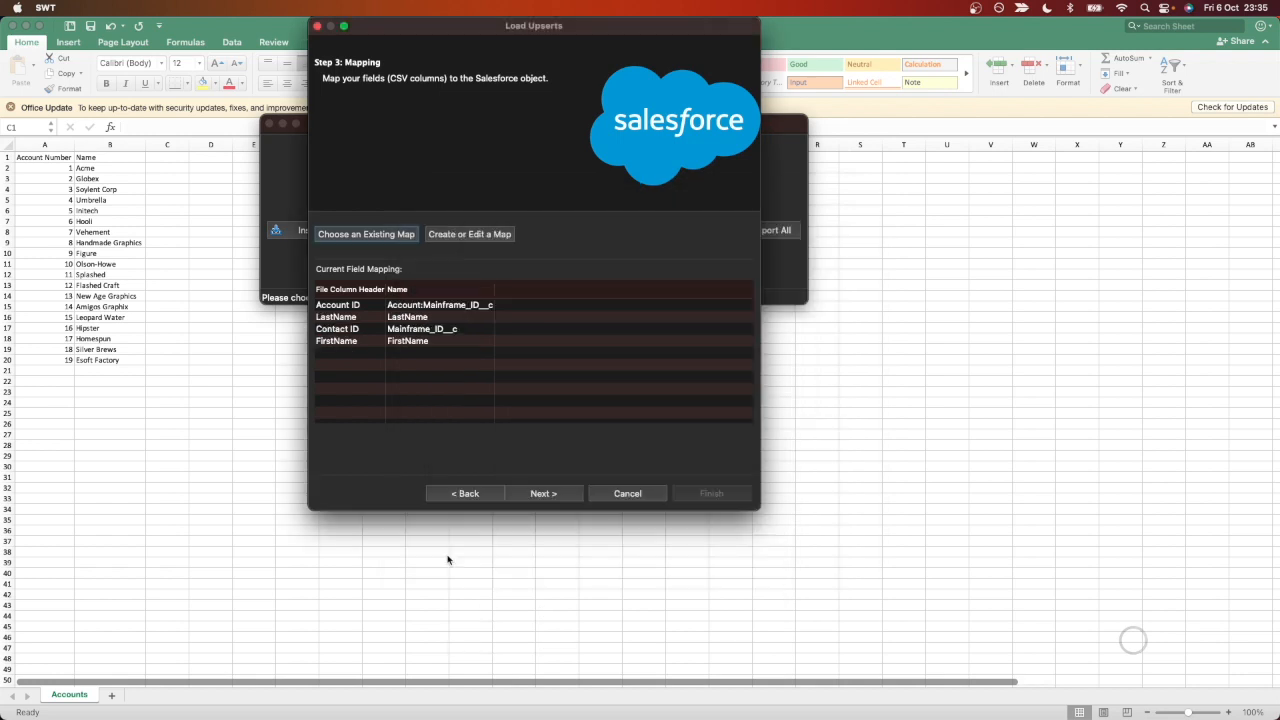
Run the contact upsert, confirming the add/update of the records
click(542, 493)
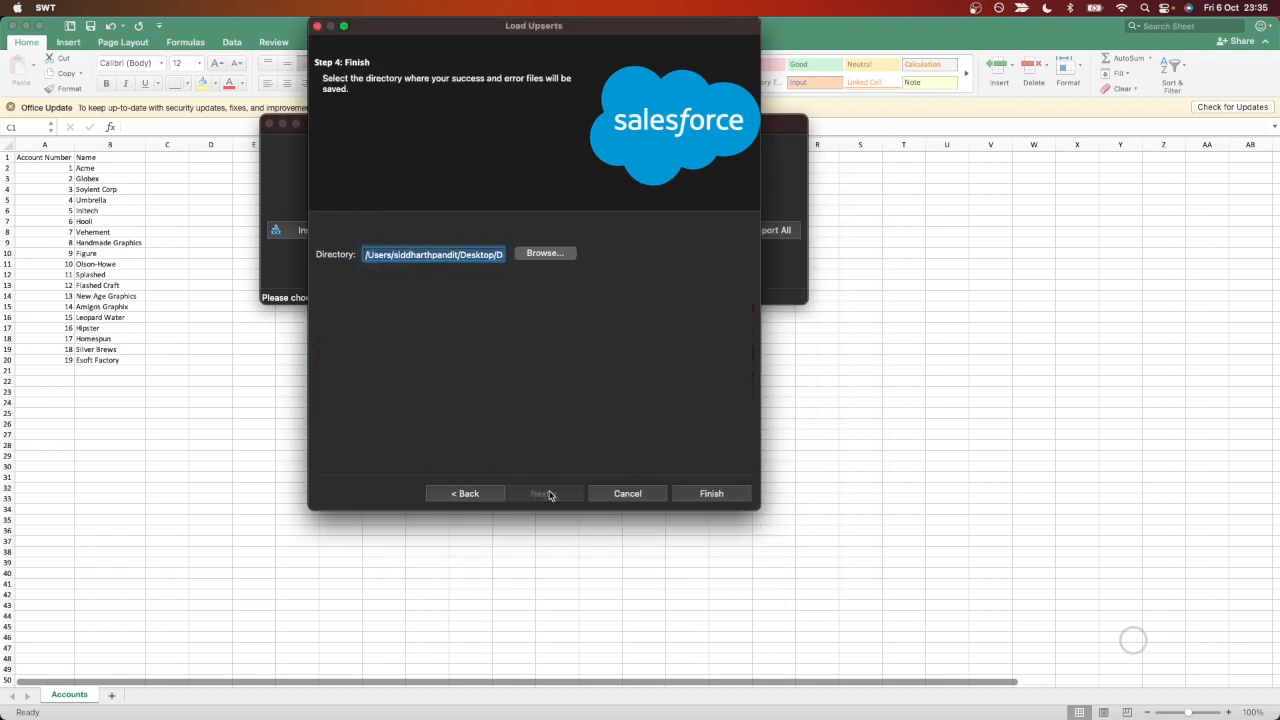
click(725, 493)
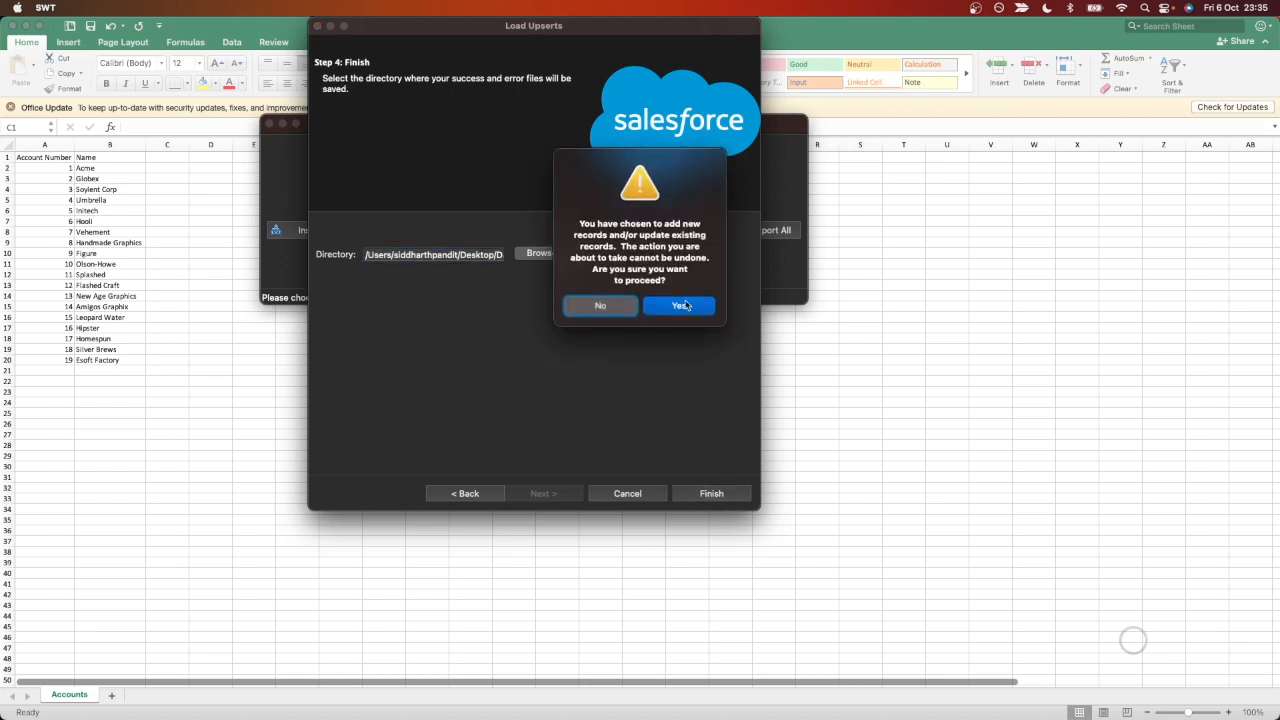
click(680, 305)
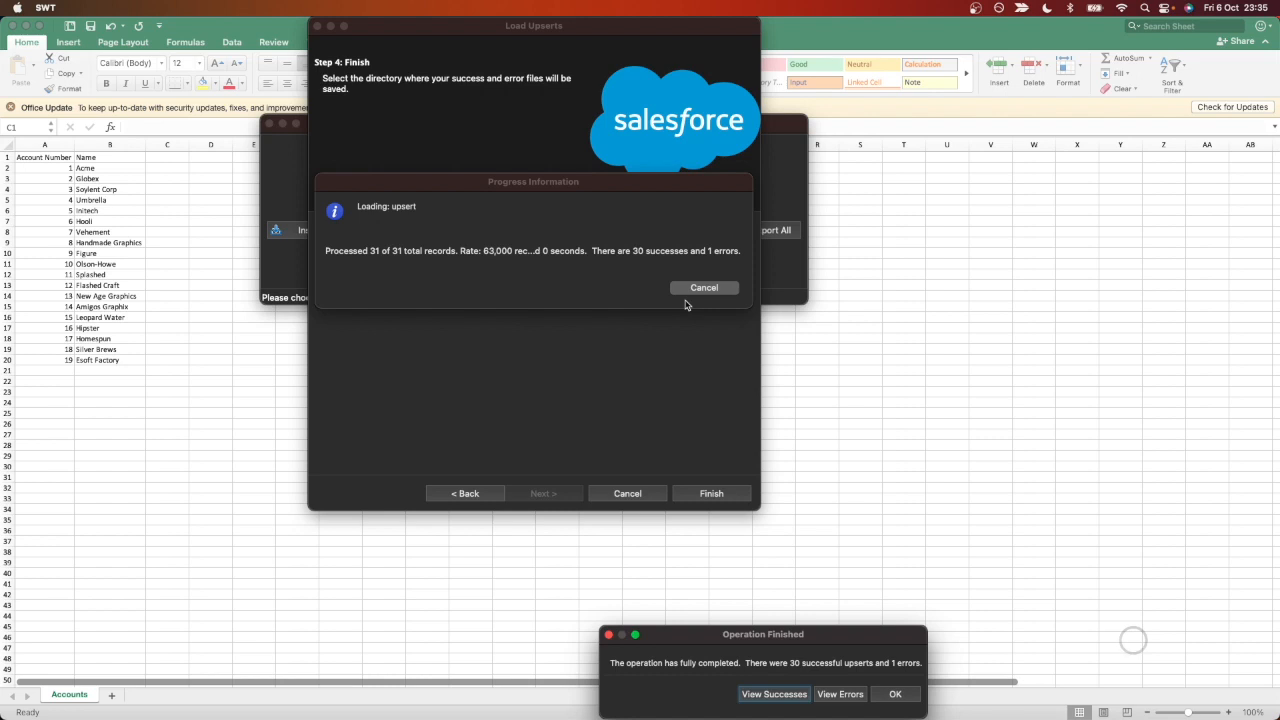
Review the one failed row (Account external ID 20 not found) and close the wizard
drag(757, 634, 541, 310)
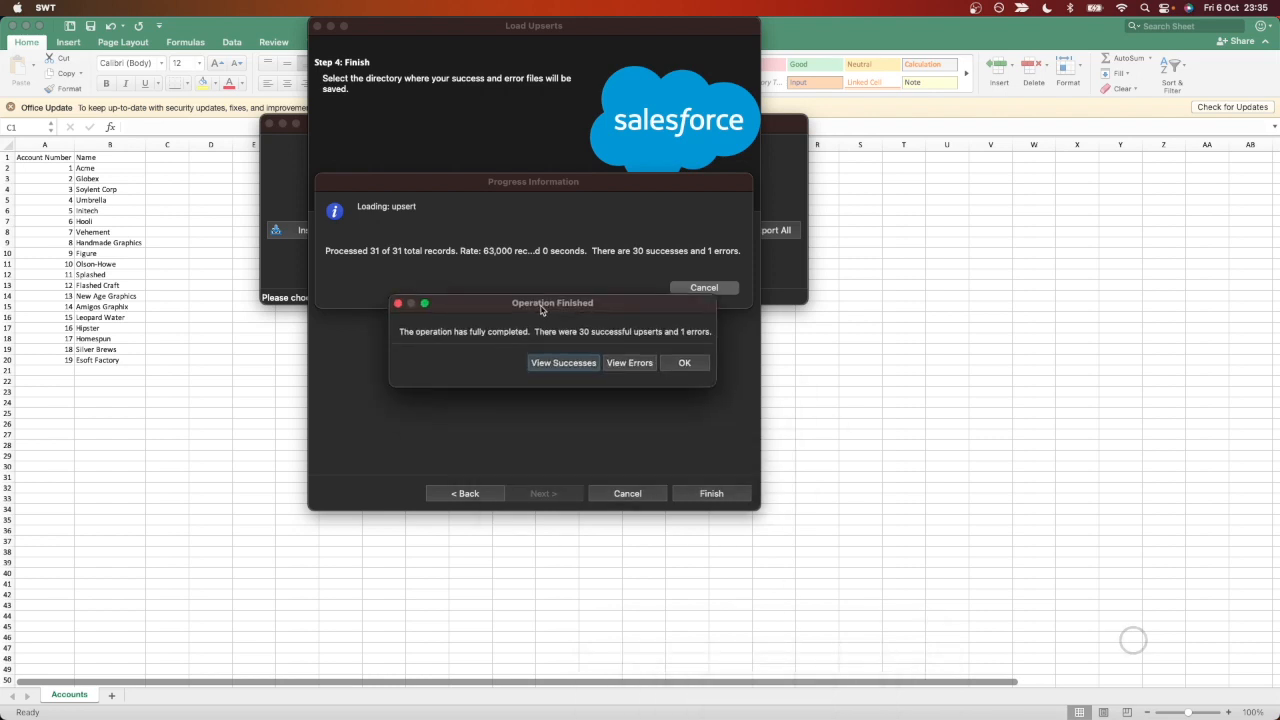
click(629, 363)
drag(726, 326, 450, 326)
scroll(520, 386, right, 5)
scroll(520, 386, left, 5)
scroll(520, 386, right, 1)
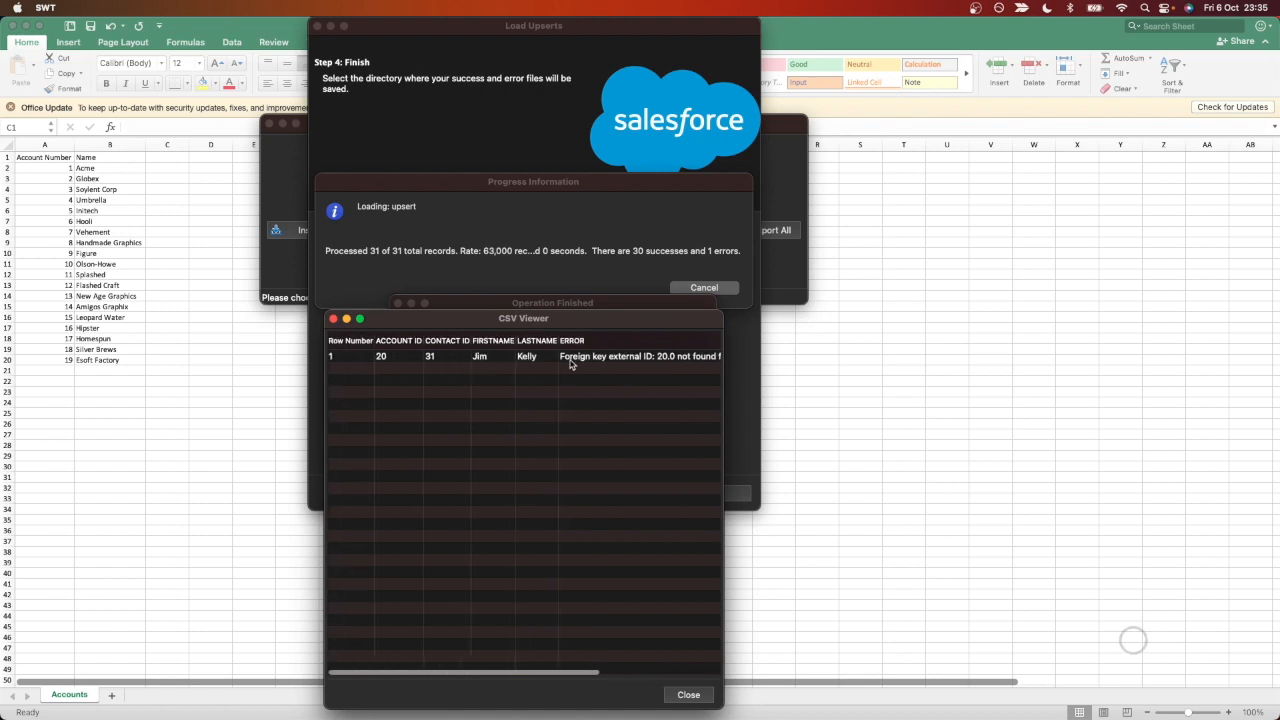
click(392, 358)
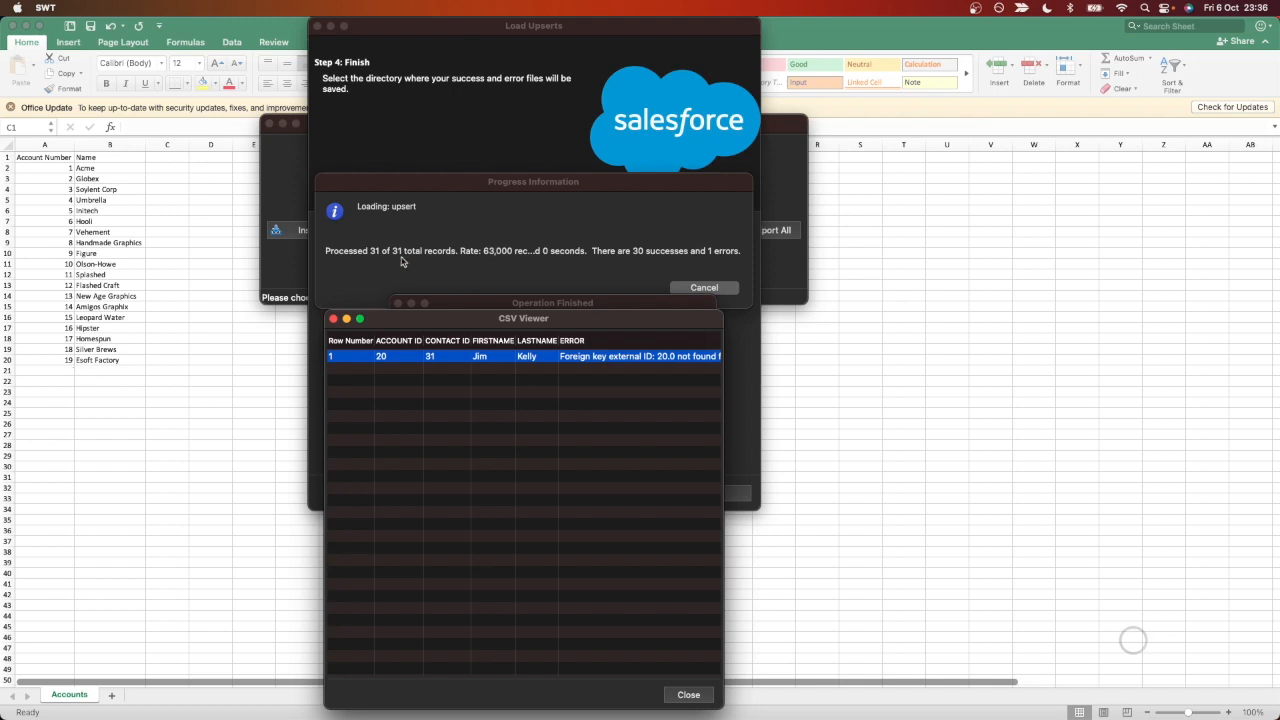
drag(392, 322, 411, 186)
click(361, 170)
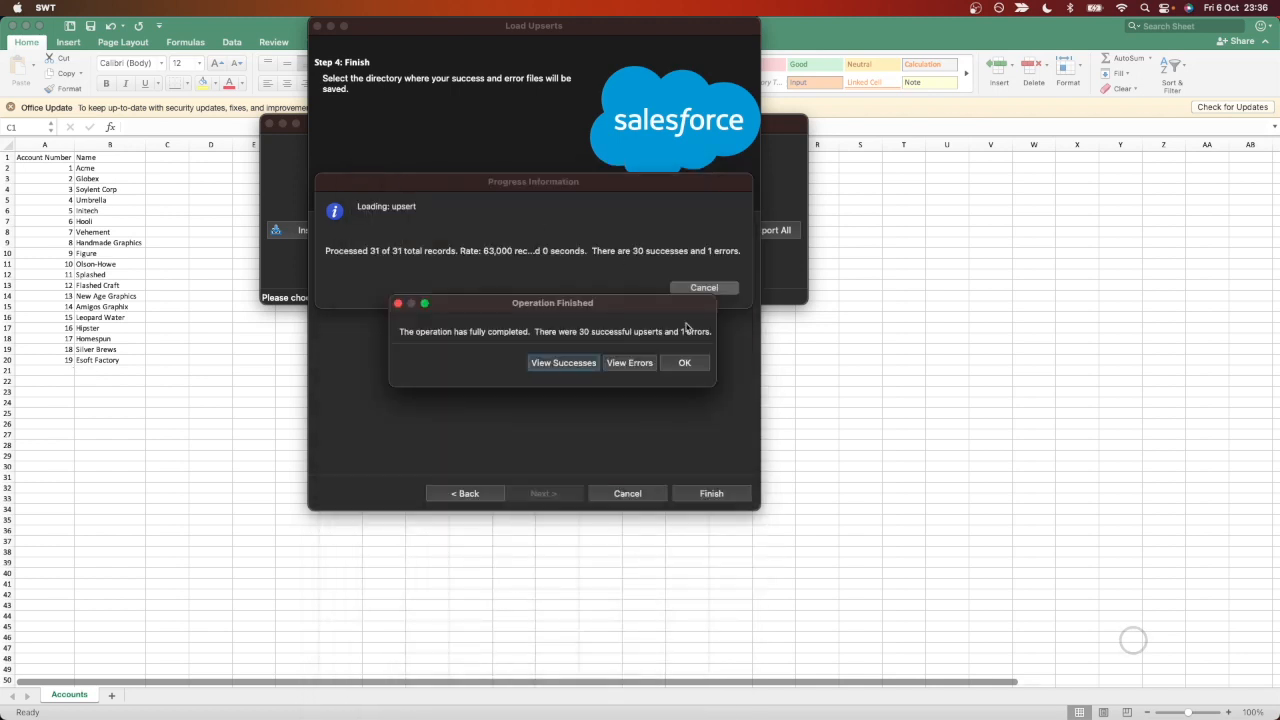
click(684, 364)
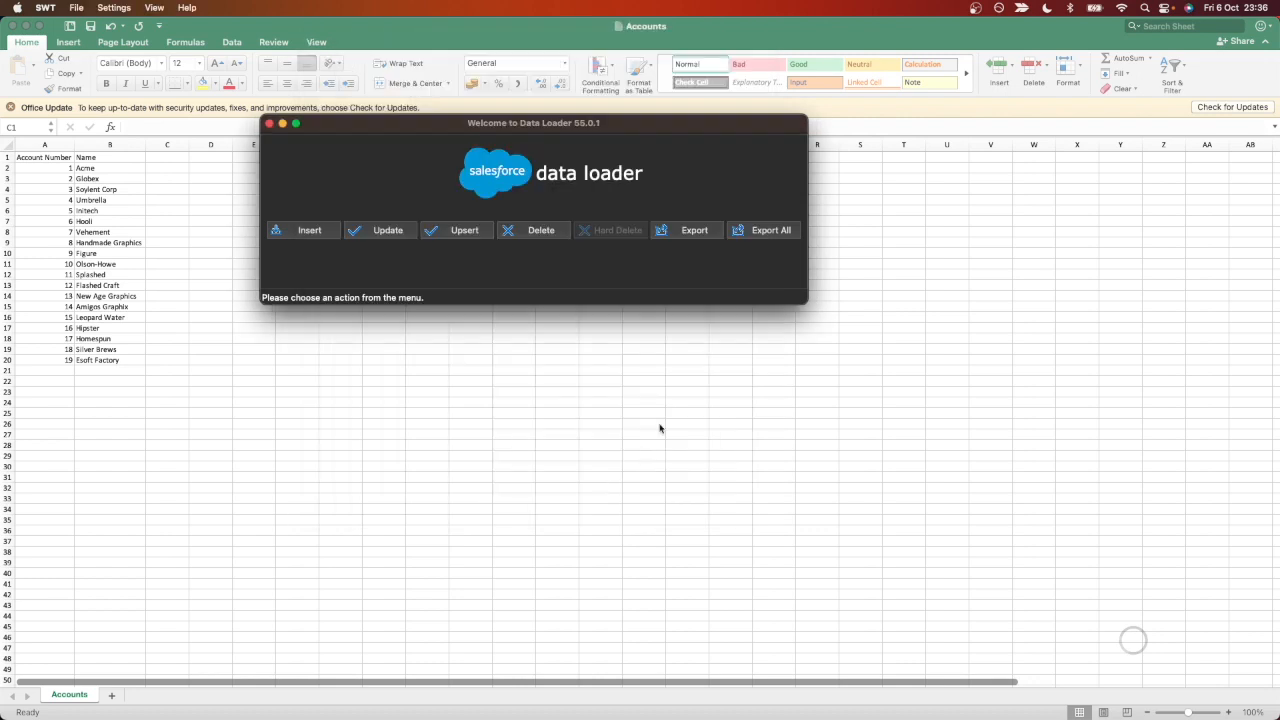
Copy the first name in cell C11 of the Contacts workbook and return to the Salesforce Chrome window
click(222, 424)
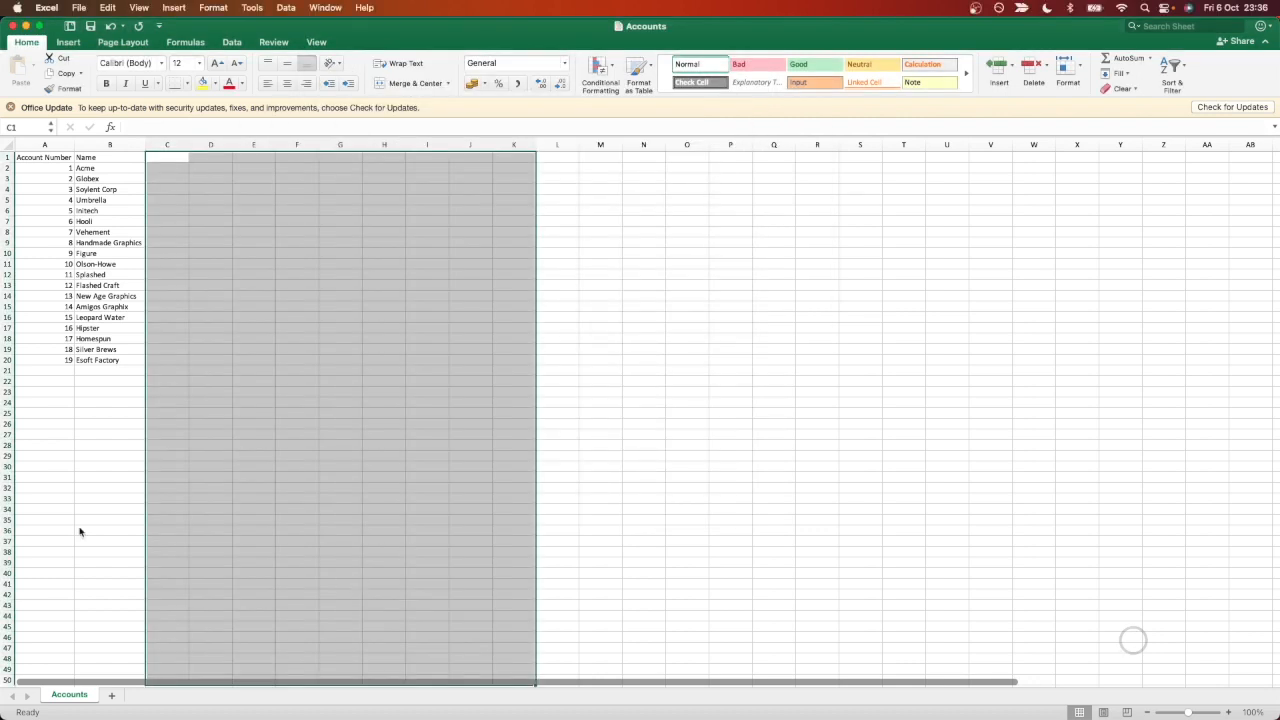
key(ctrl+Up)
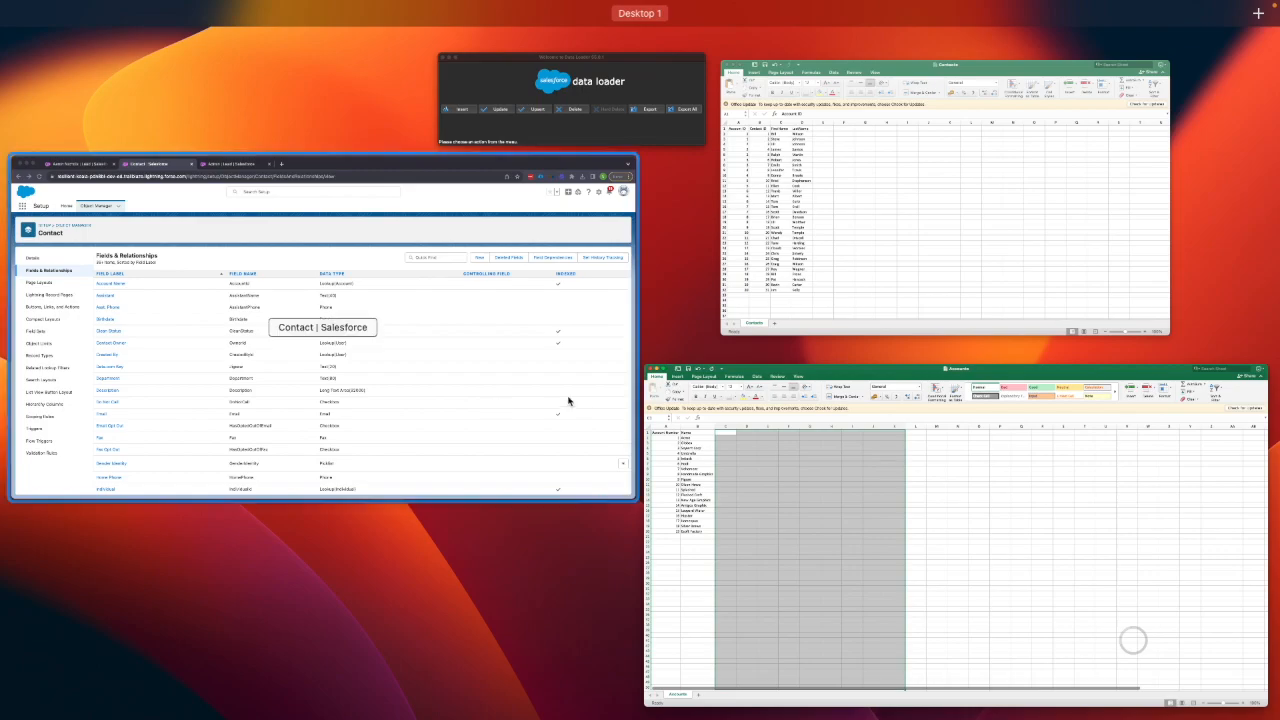
click(790, 190)
click(316, 335)
click(315, 325)
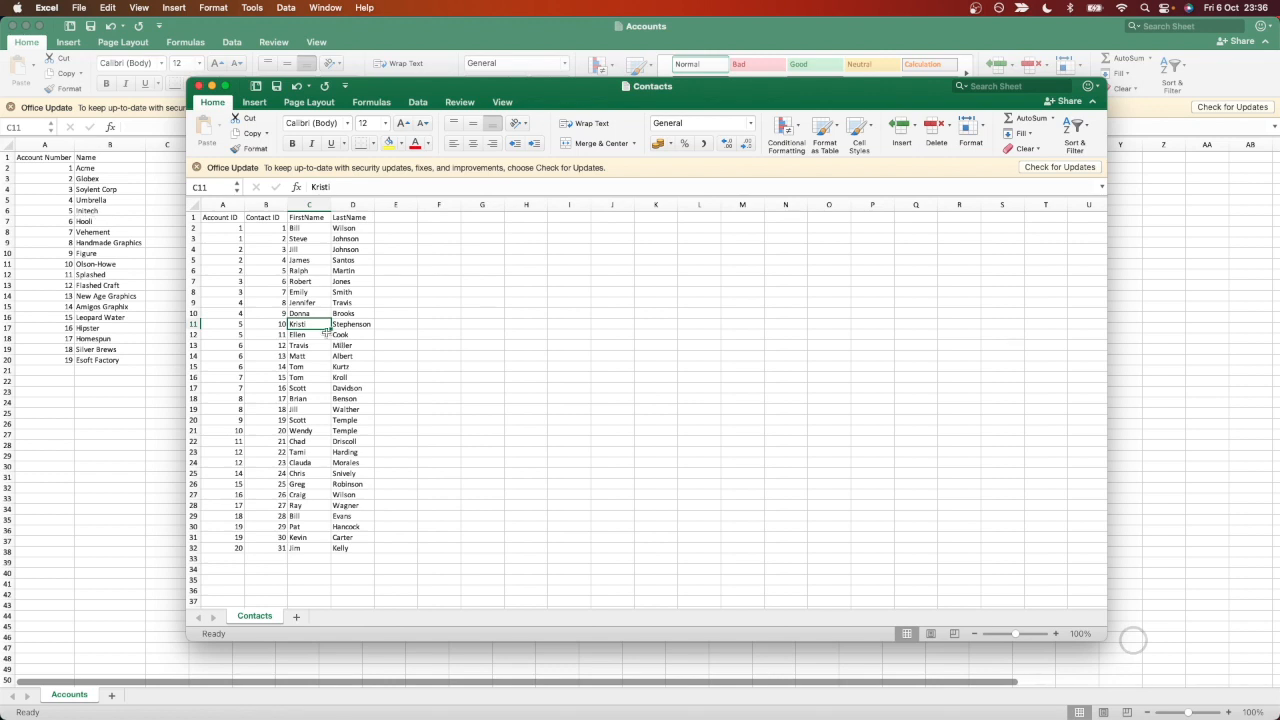
key(super+c)
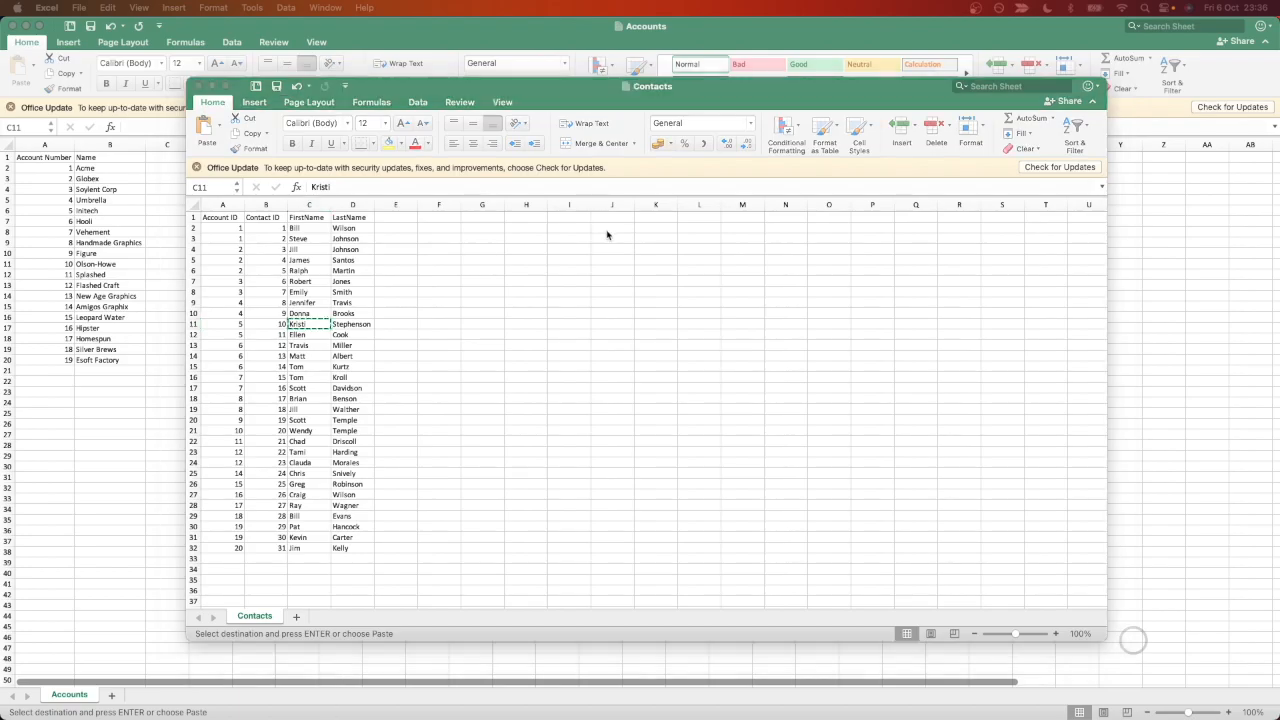
key(ctrl+Up)
click(527, 300)
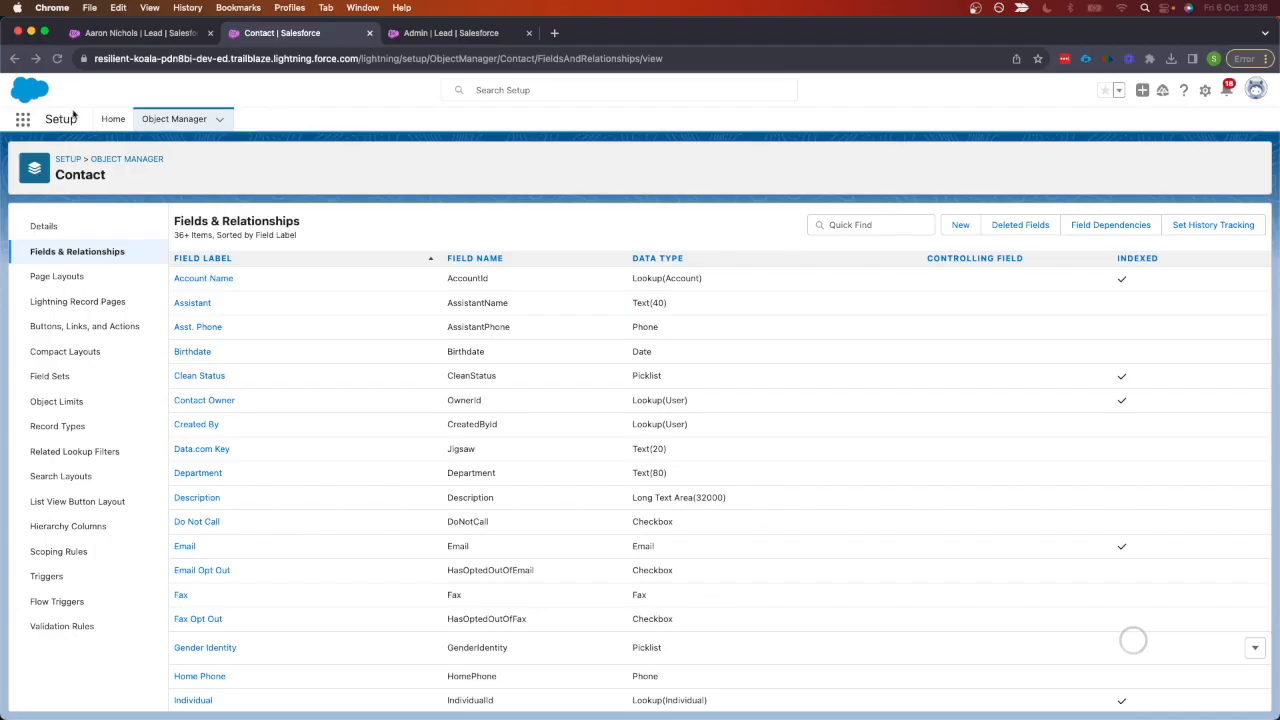
Switch to the Sales app, search for the copied first name, and open the matching Initech contact
click(22, 121)
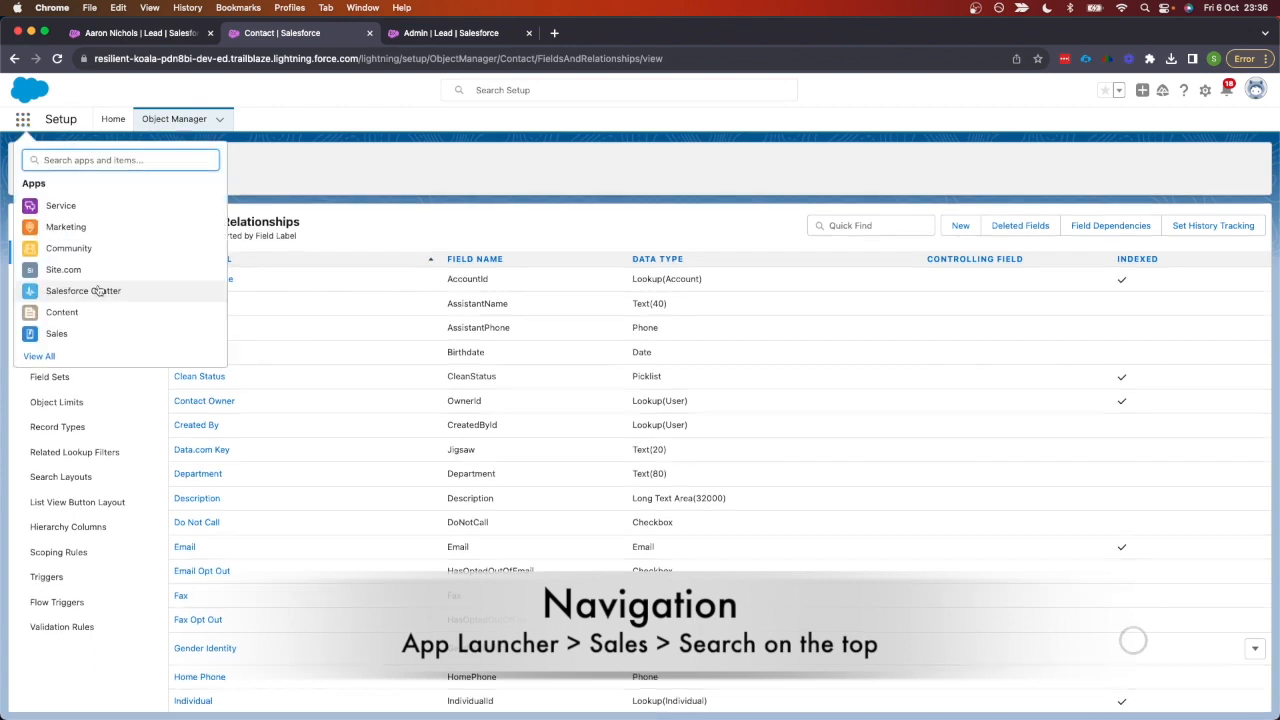
click(57, 335)
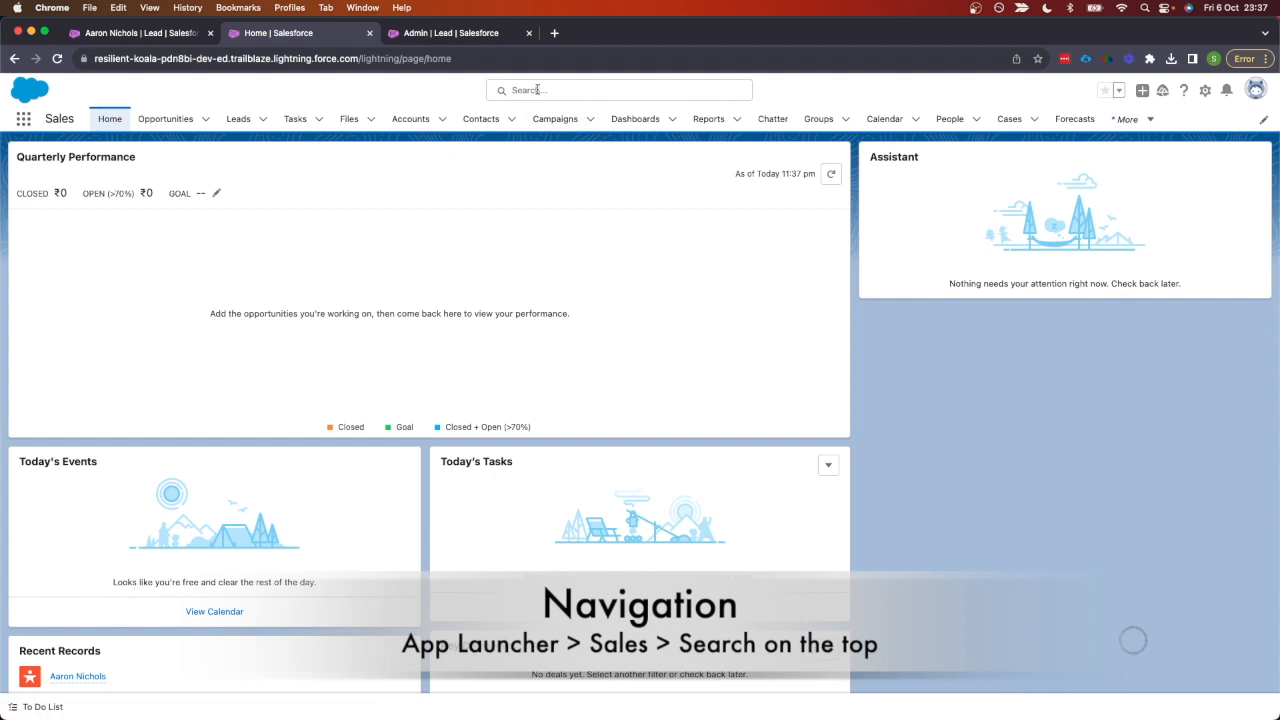
click(537, 89)
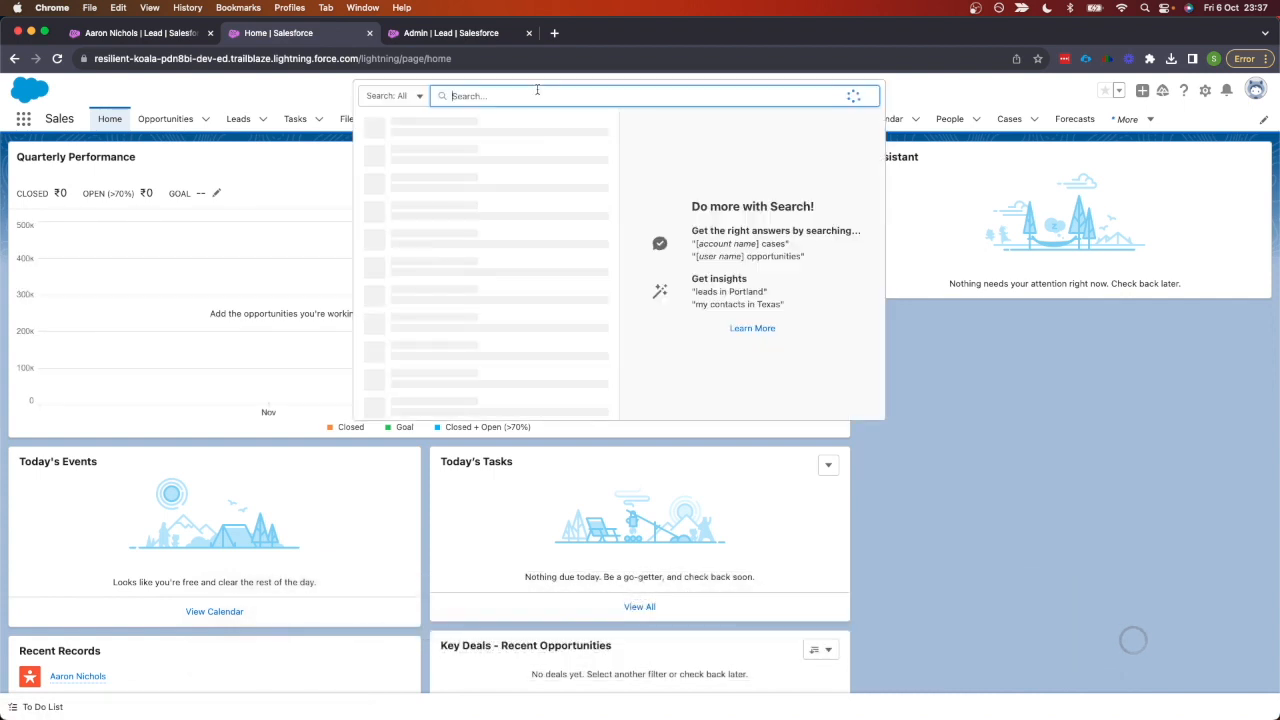
text(Kristi)
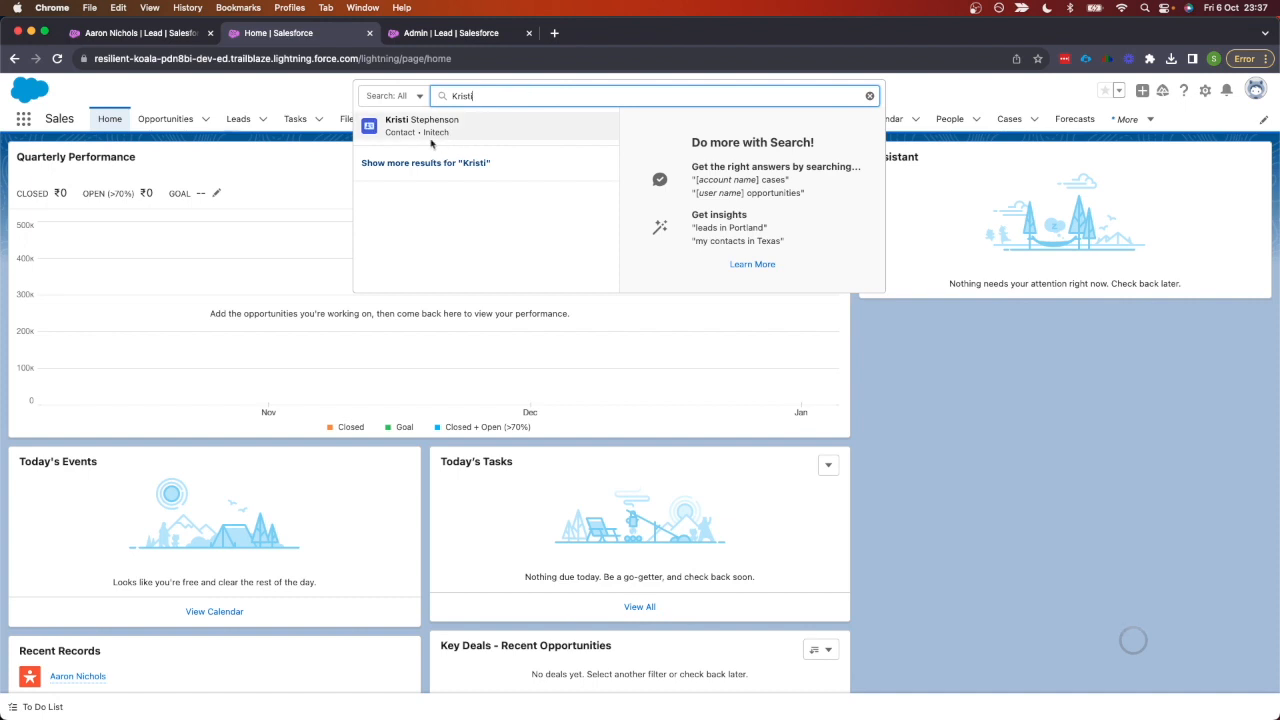
mouse_move(401, 135)
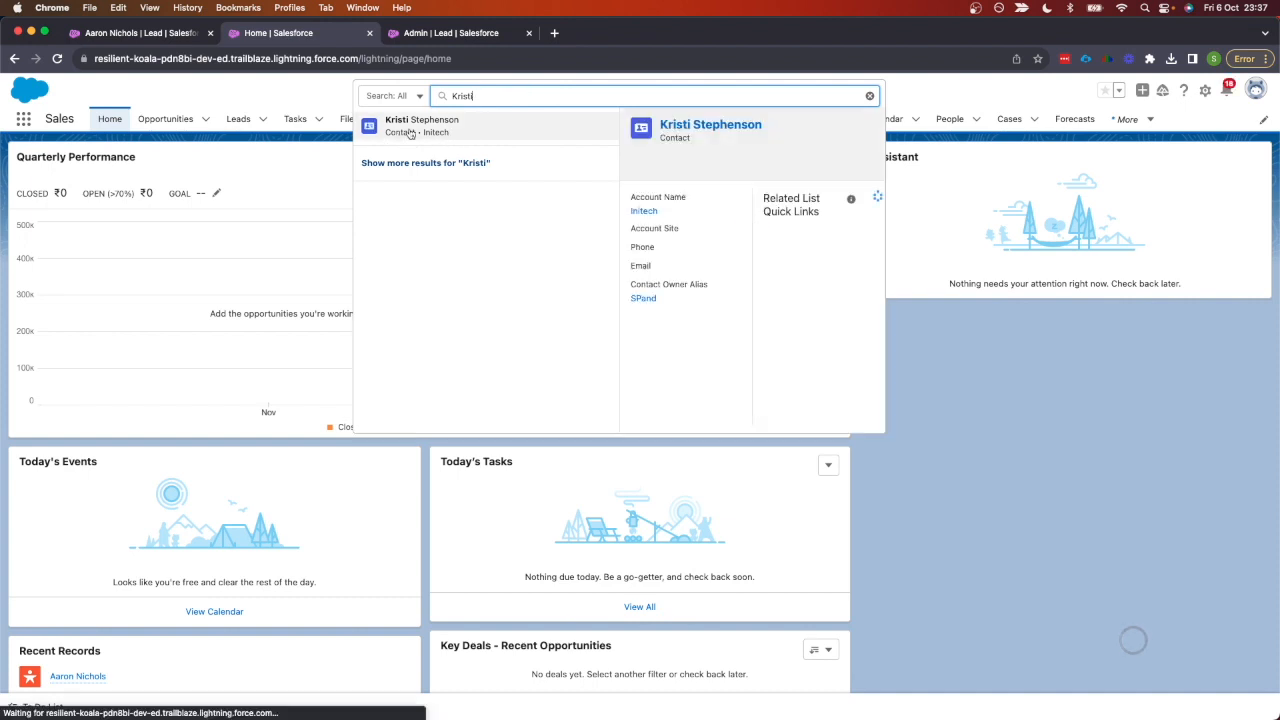
click(409, 133)
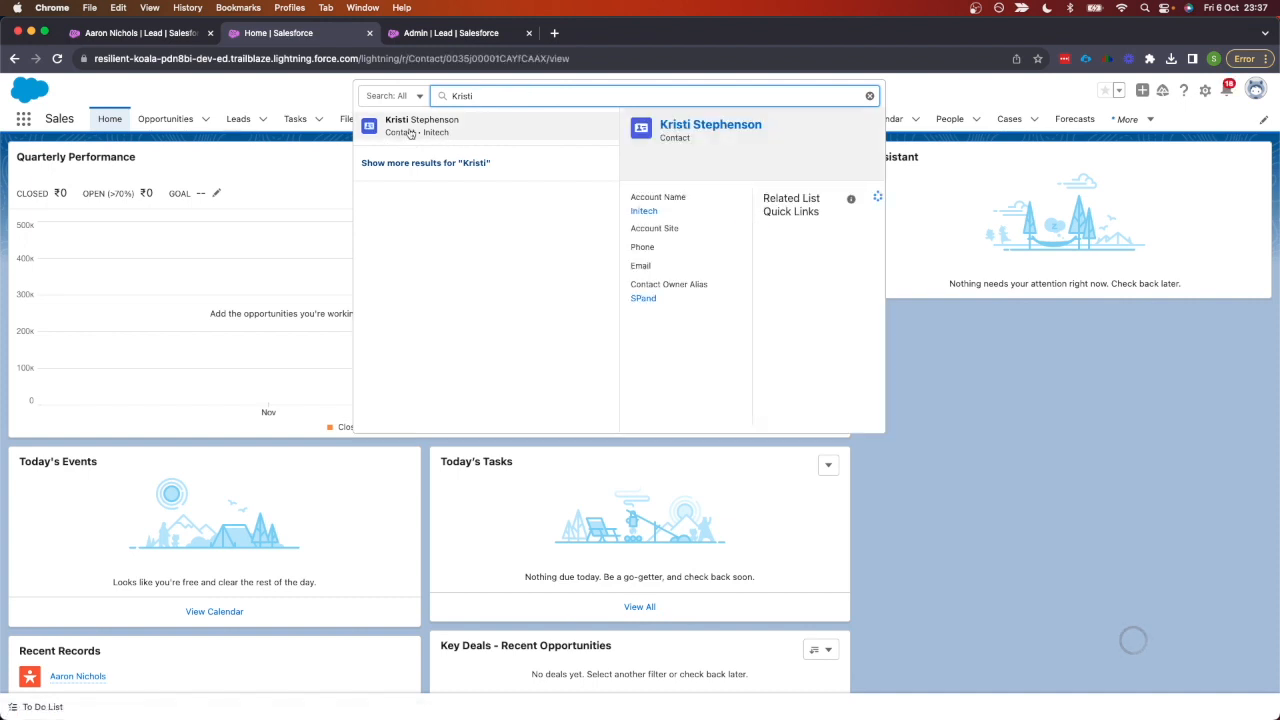